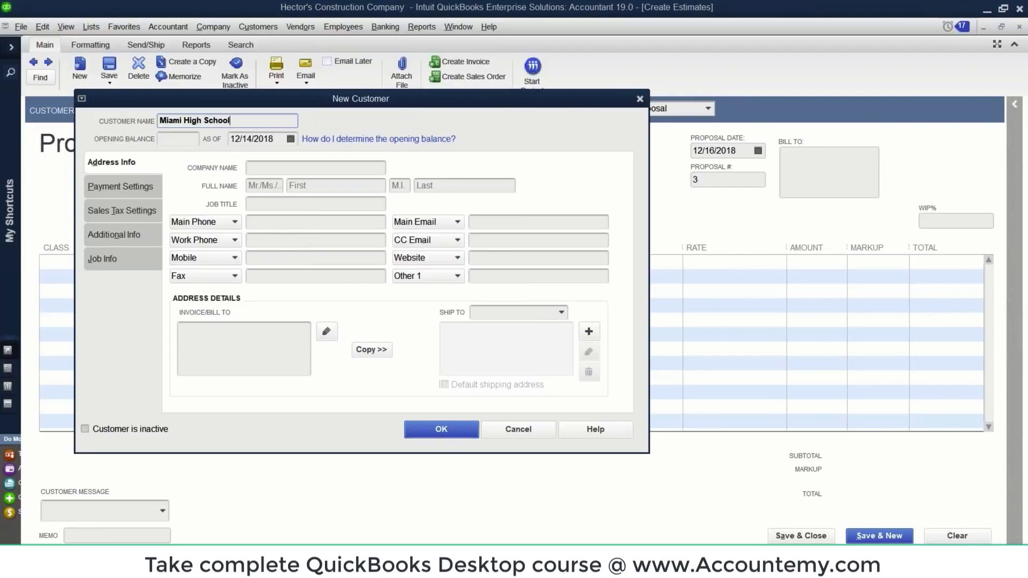
# - Save Miami High School as a new customer and add Demolish / Trash as the proposal's first line item
pyautogui.click(407, 423)
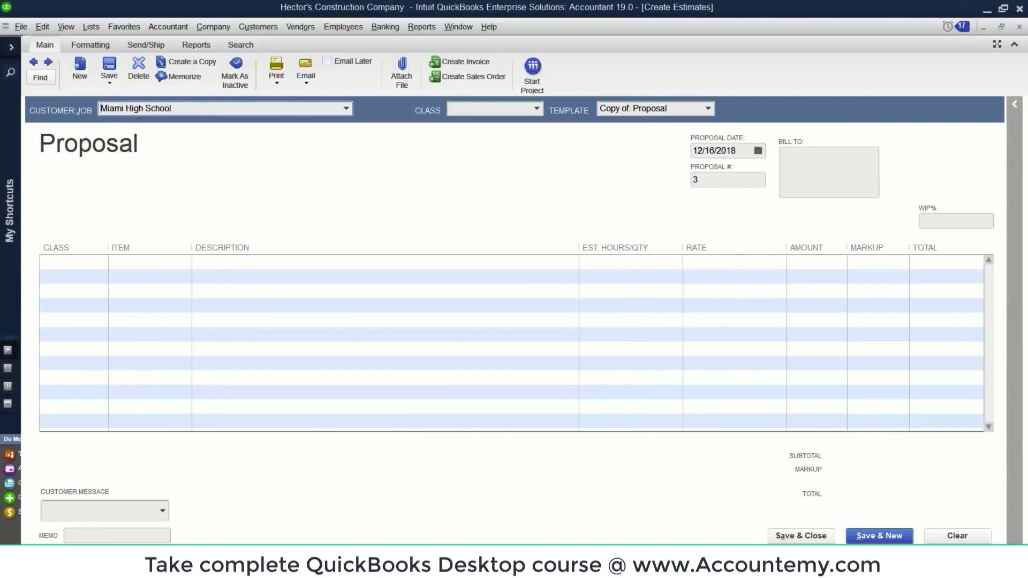
pyautogui.click(171, 261)
pyautogui.click(185, 263)
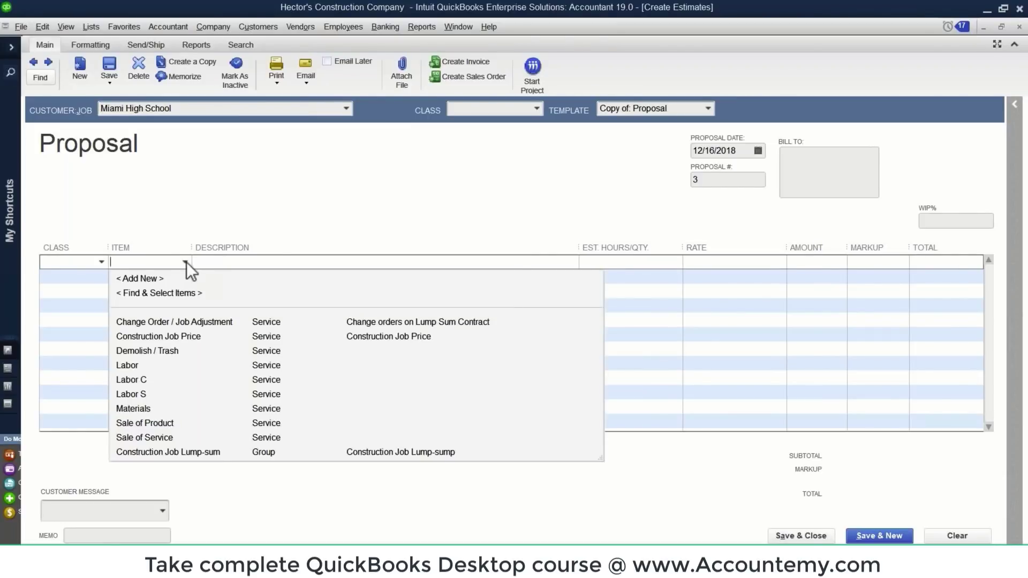
pyautogui.click(162, 355)
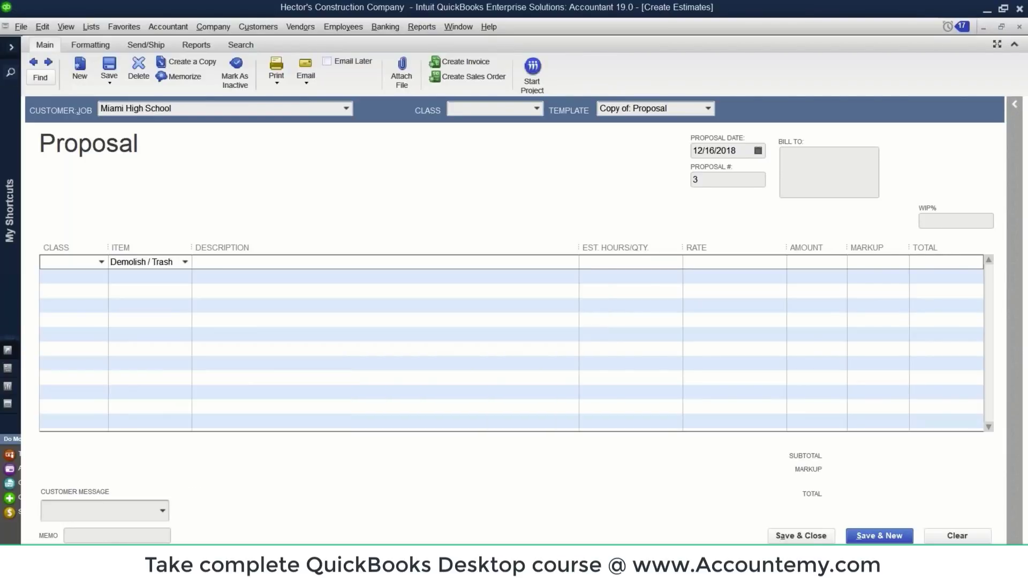
# - Add Labor and Materials as the second and third line items of the proposal
pyautogui.click(177, 276)
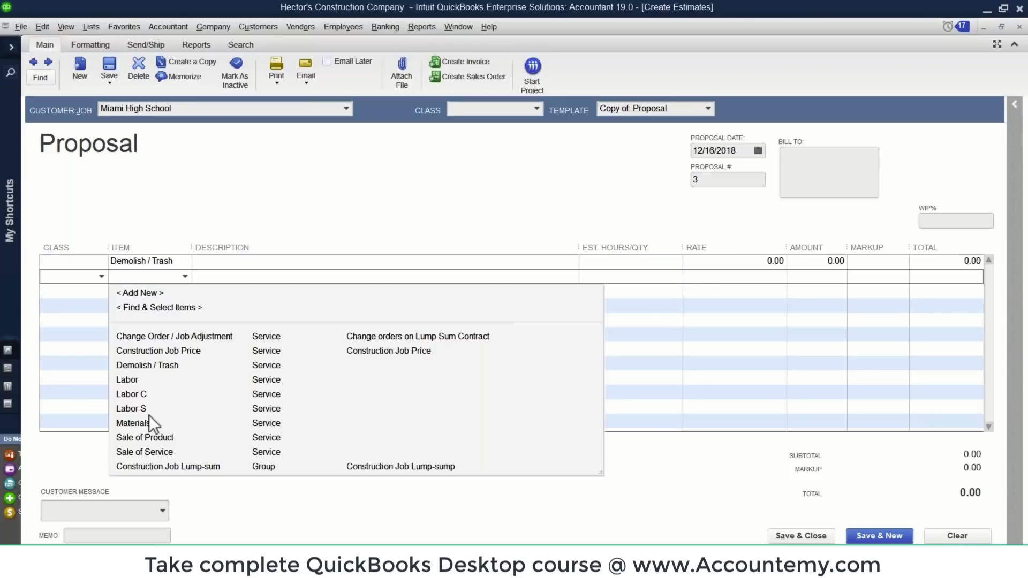
pyautogui.write('Labor')
pyautogui.click(185, 293)
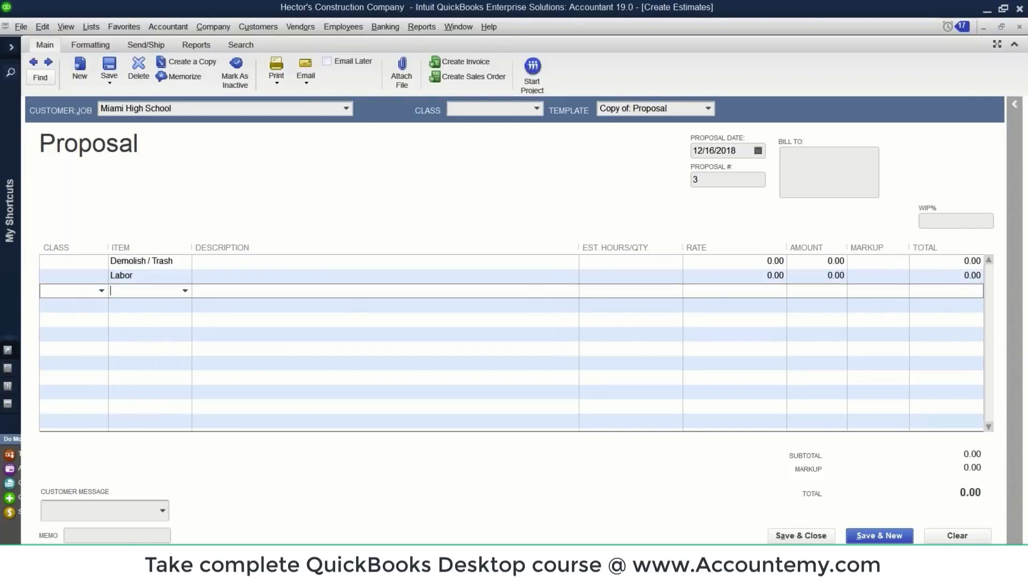
pyautogui.click(186, 291)
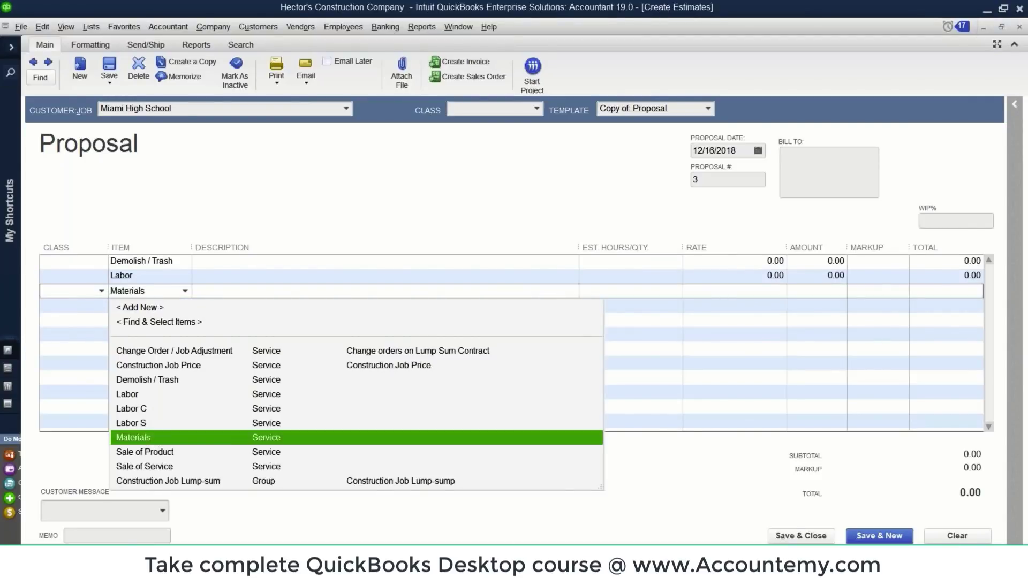
pyautogui.click(140, 437)
pyautogui.click(169, 261)
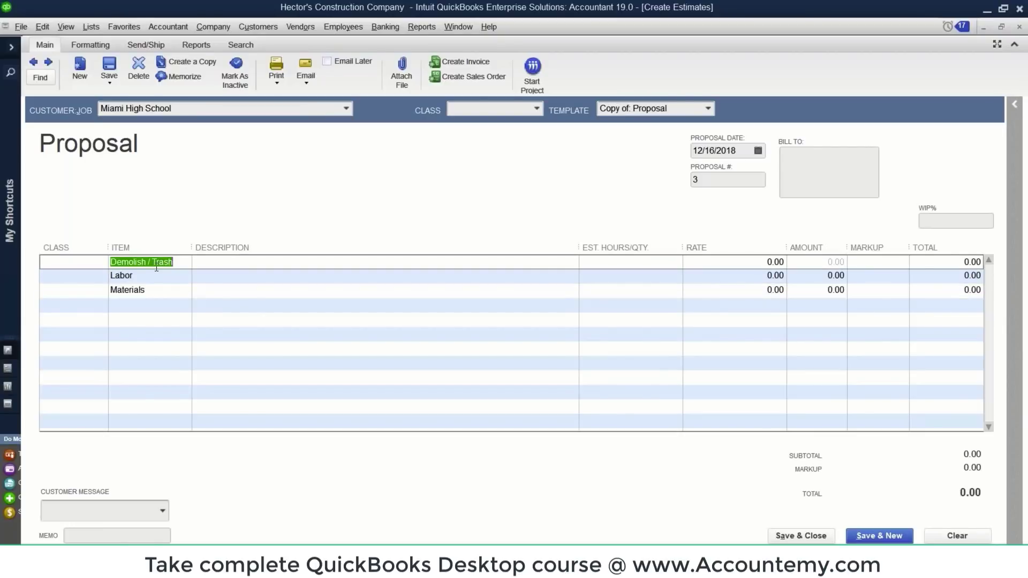
pyautogui.click(166, 294)
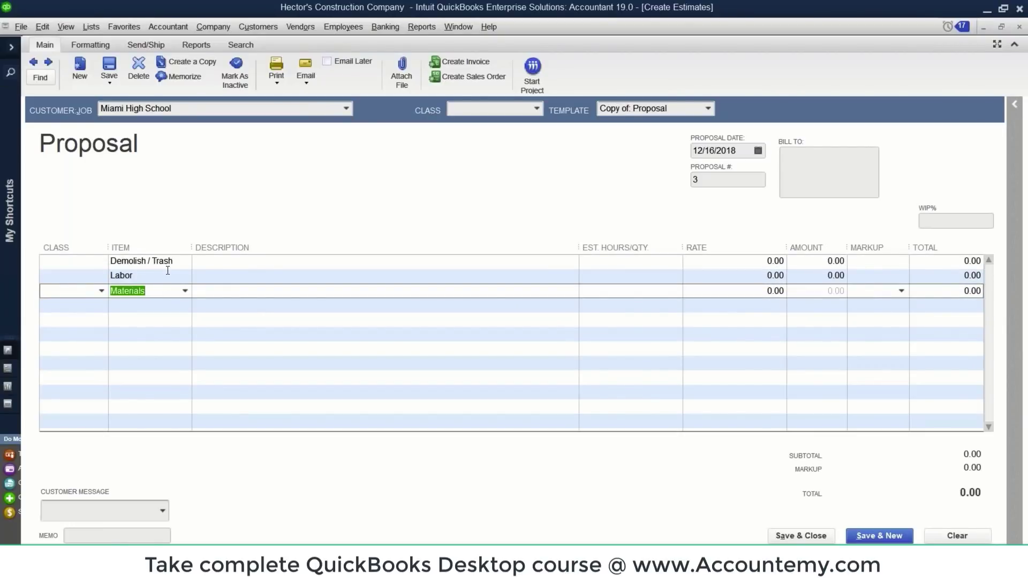
pyautogui.click(168, 275)
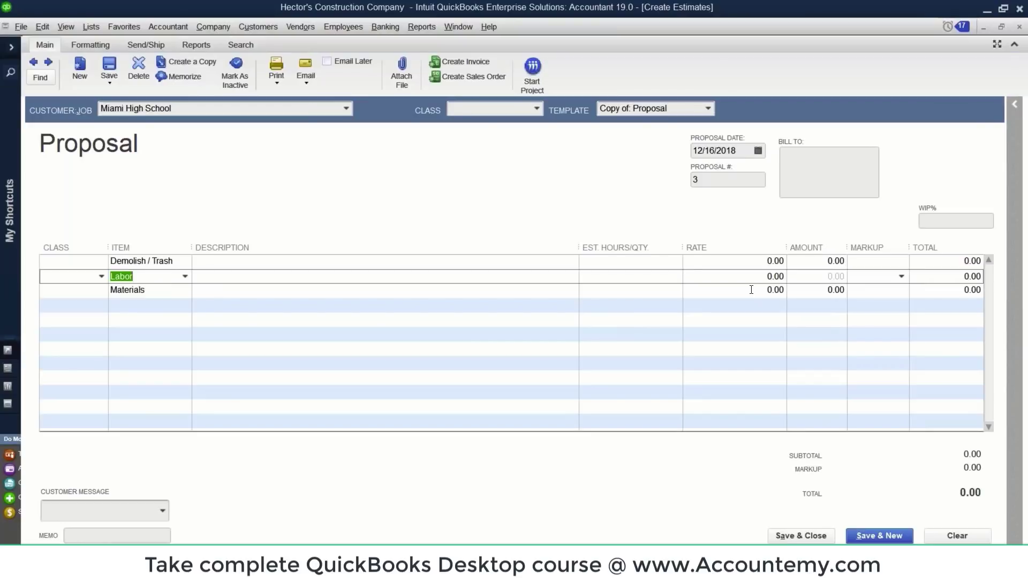
# - Set the rate of the Materials line to 500,000
pyautogui.press('Down')
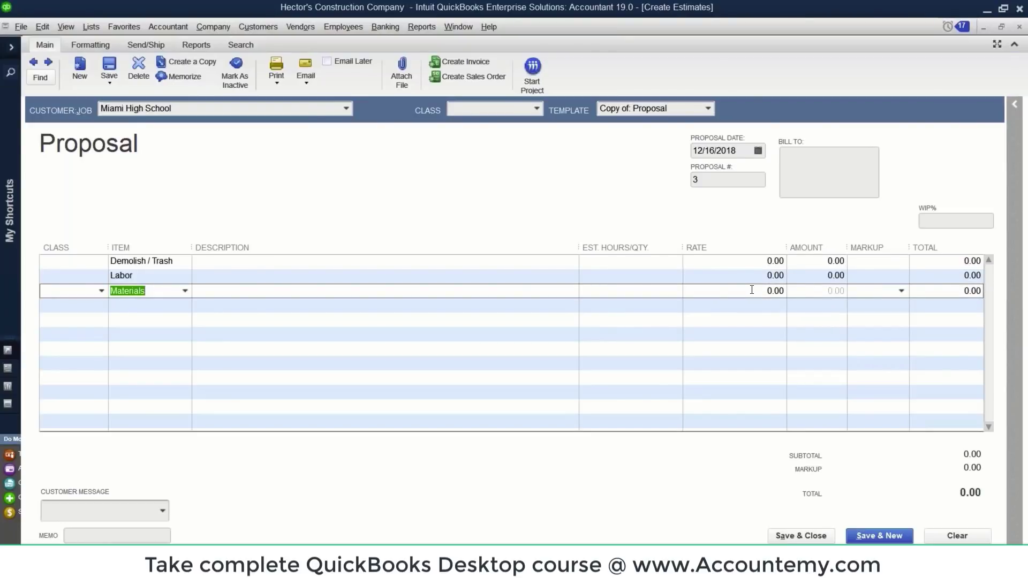
pyautogui.click(751, 289)
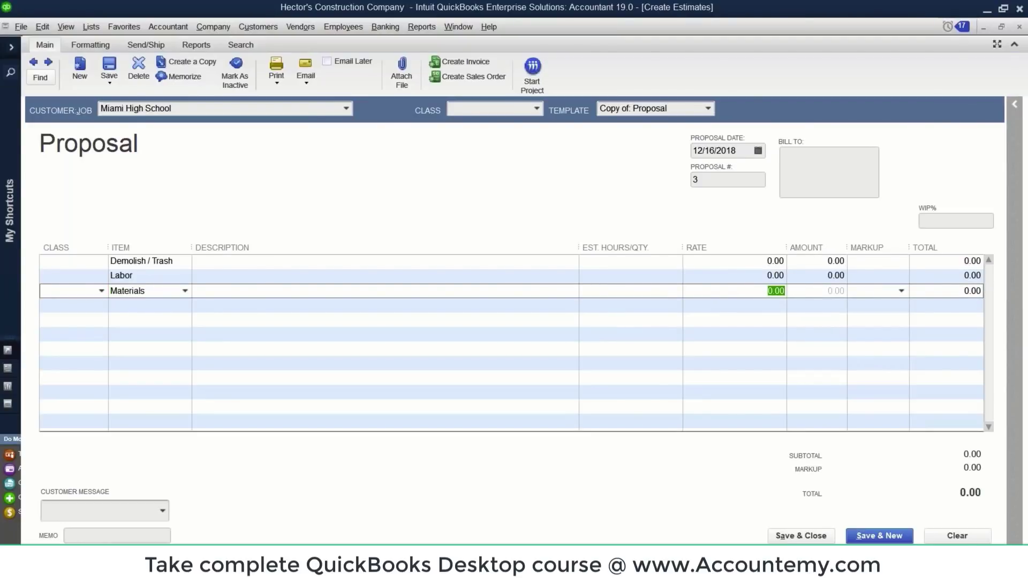
pyautogui.write('500000')
pyautogui.press('Tab')
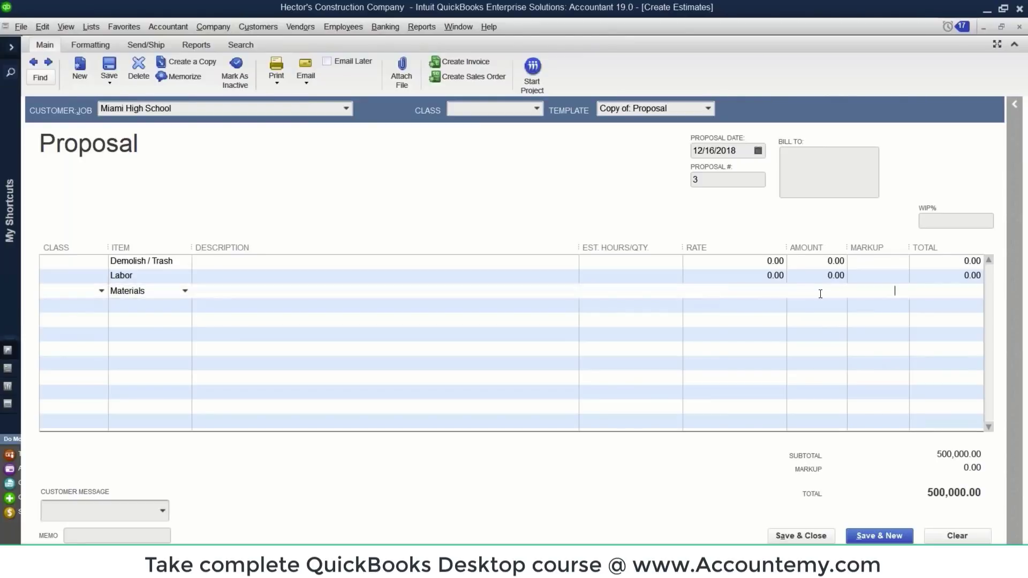
# - Set the rate of the Labor line to 750,000 and of the Demolish / Trash line to 150,000
pyautogui.click(753, 277)
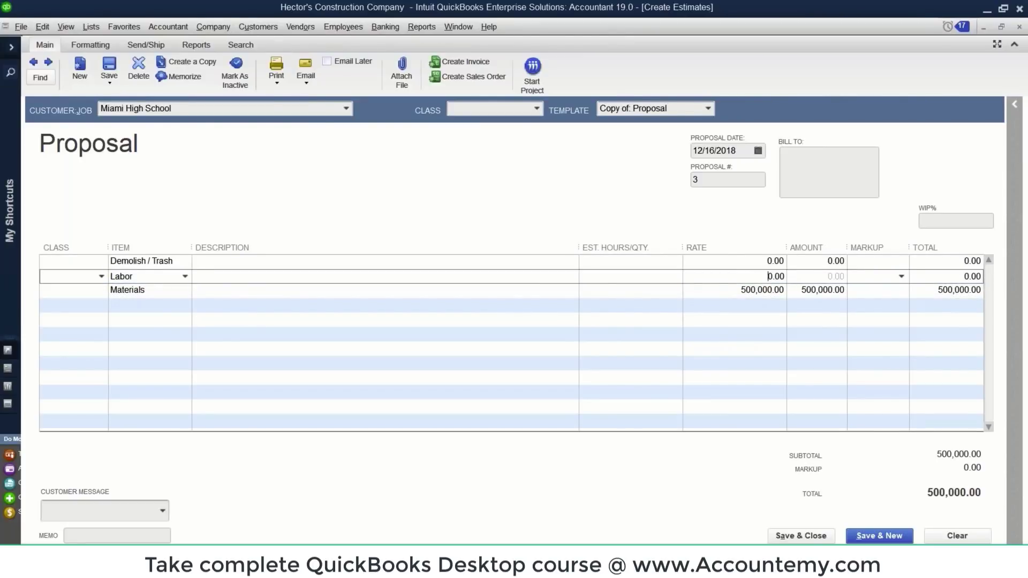
pyautogui.doubleClick(767, 276)
pyautogui.write('75000')
pyautogui.press('Tab')
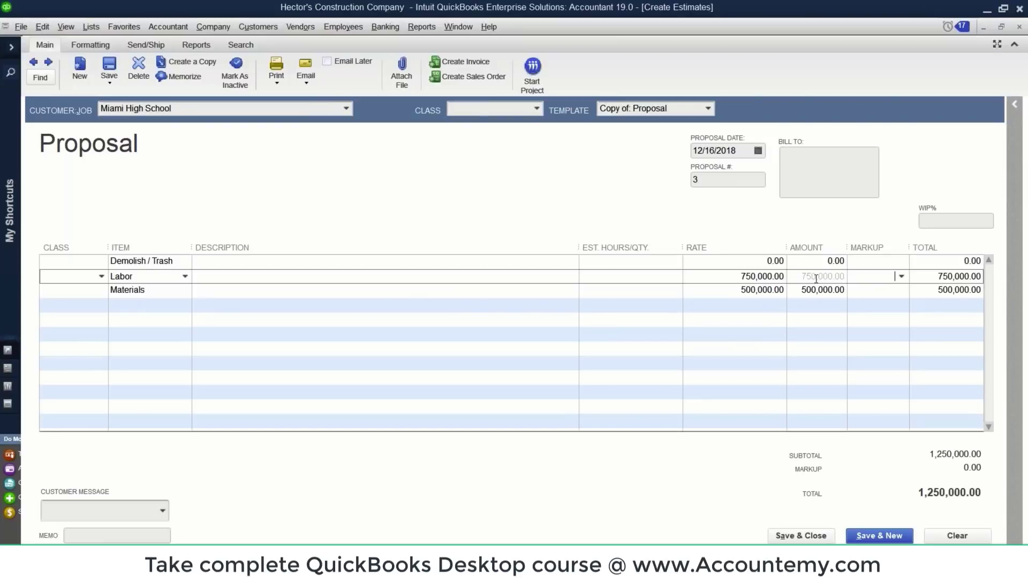
pyautogui.moveTo(762, 261); pyautogui.dragTo(802, 260)
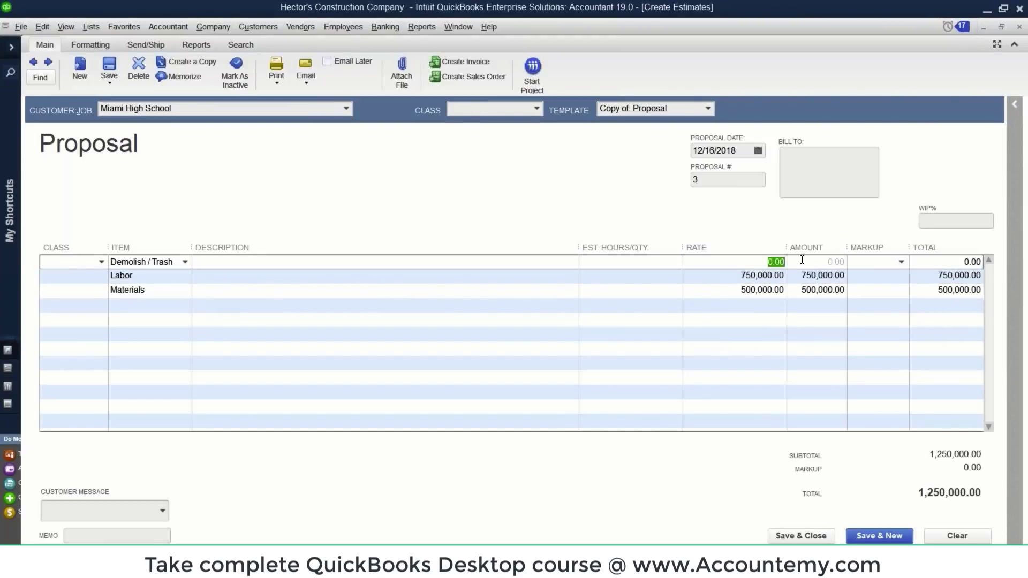
pyautogui.write('15000')
pyautogui.press('Tab')
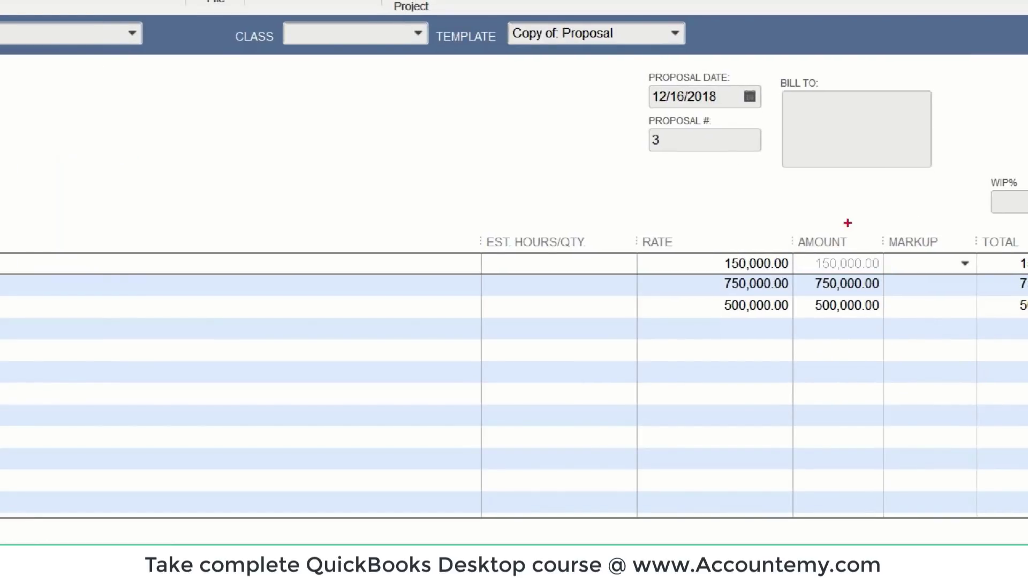
pyautogui.moveTo(825, 235); pyautogui.dragTo(766, 356)
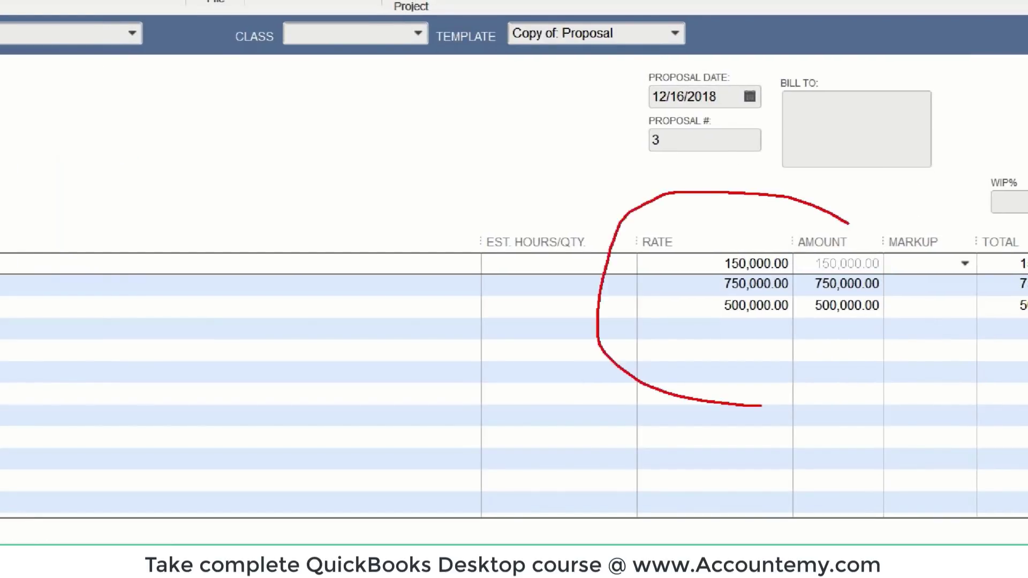
pyautogui.moveTo(762, 406); pyautogui.dragTo(796, 172)
pyautogui.moveTo(635, 267); pyautogui.dragTo(705, 258)
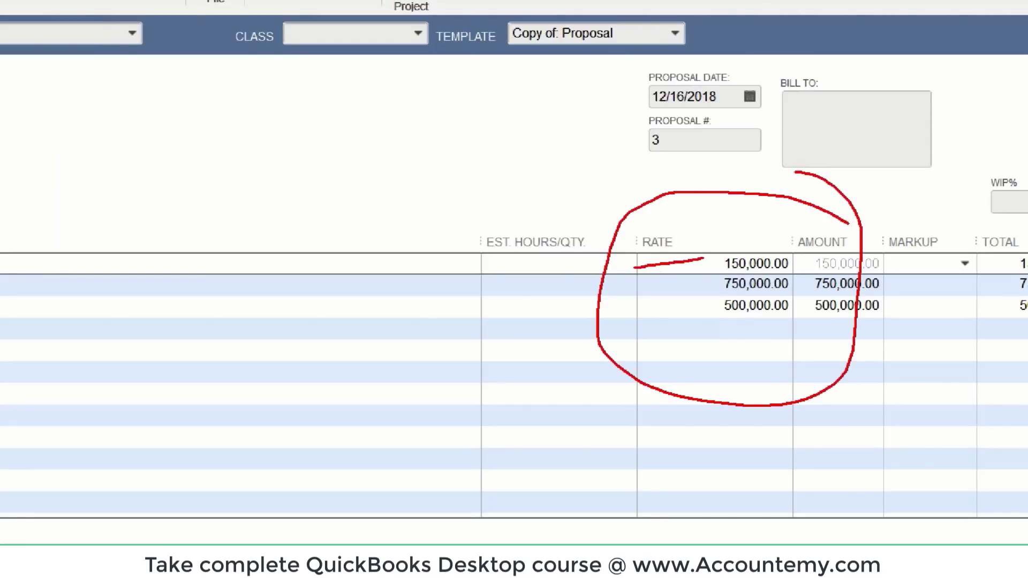
pyautogui.moveTo(647, 294); pyautogui.dragTo(696, 284)
pyautogui.moveTo(641, 323); pyautogui.dragTo(701, 305)
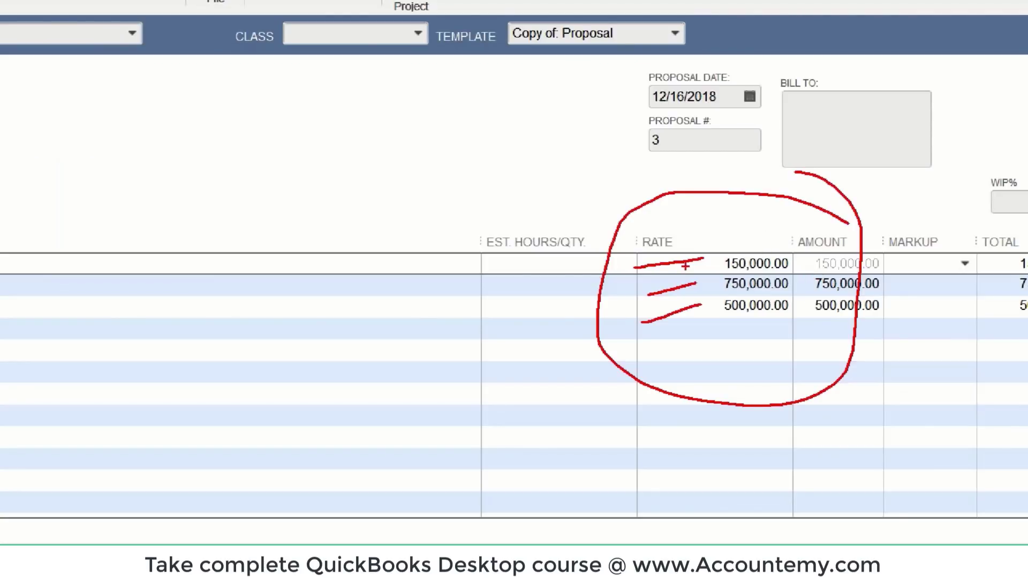
pyautogui.press('Escape')
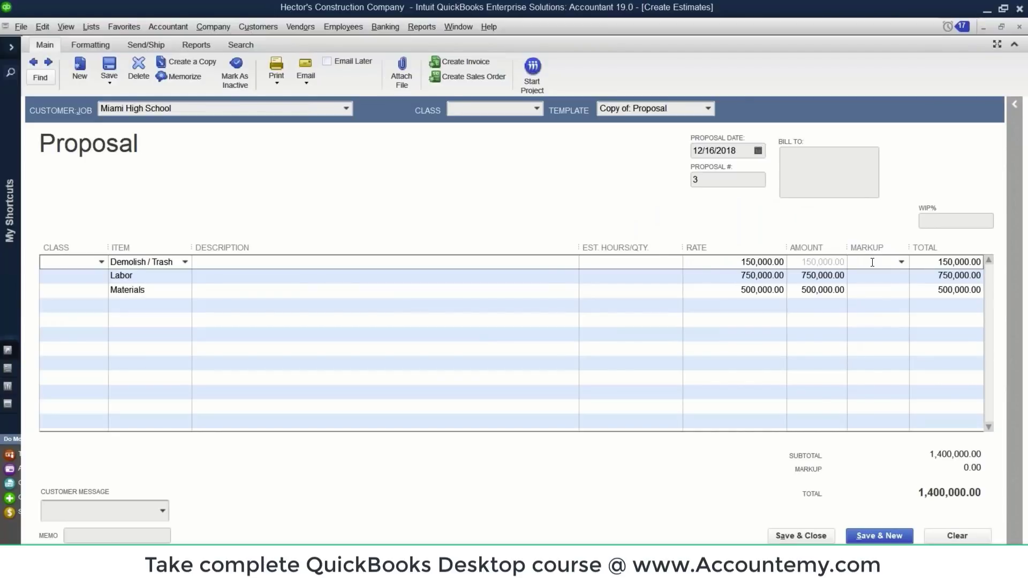
# - Set the Demolish / Trash markup to 20% and dismiss the price level message so it is not displayed in the future
pyautogui.write('20%')
pyautogui.click(868, 281)
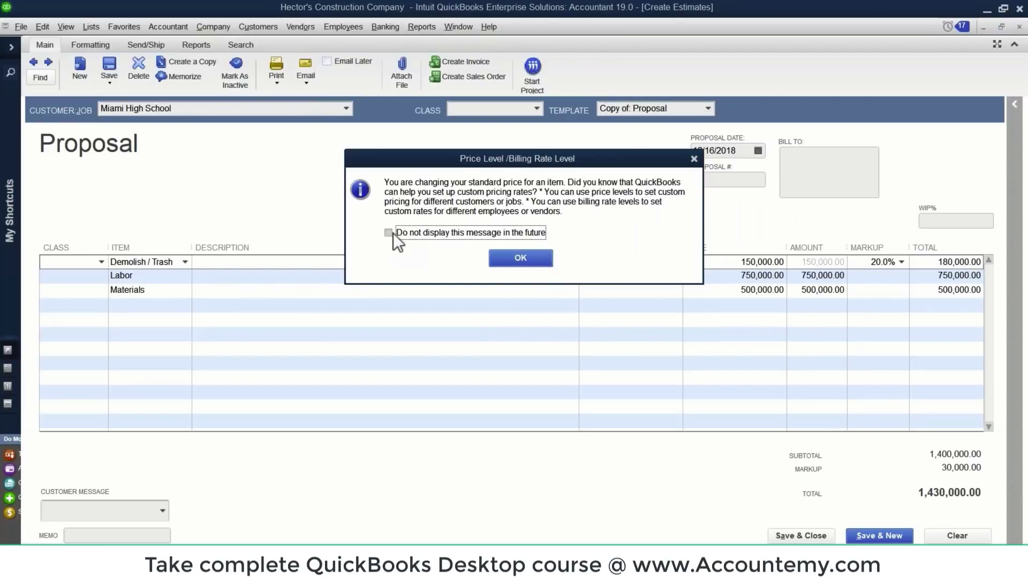
pyautogui.click(388, 233)
pyautogui.click(517, 259)
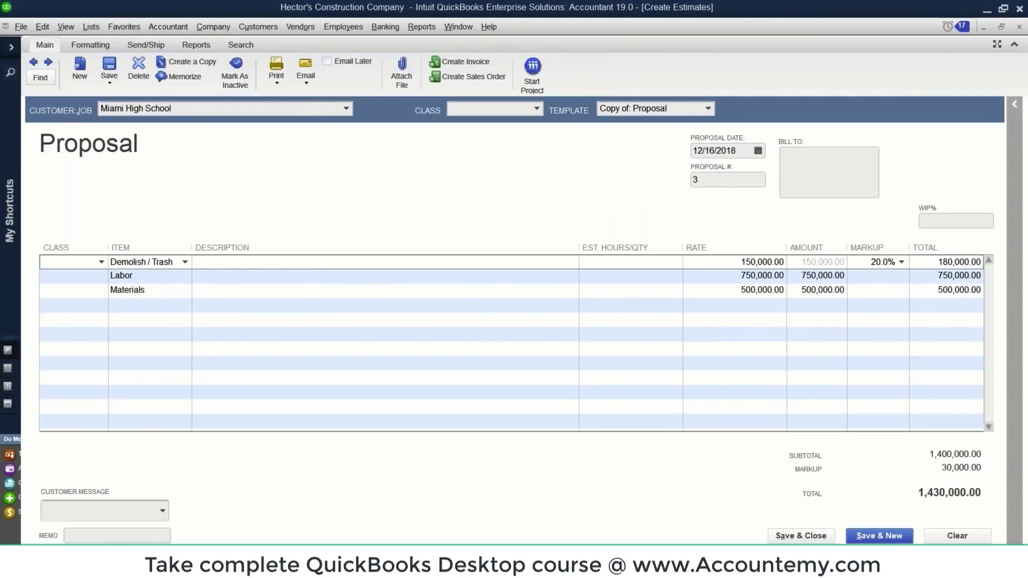
# - Set the markup of both the Labor line and the Materials line to 20%
pyautogui.click(889, 276)
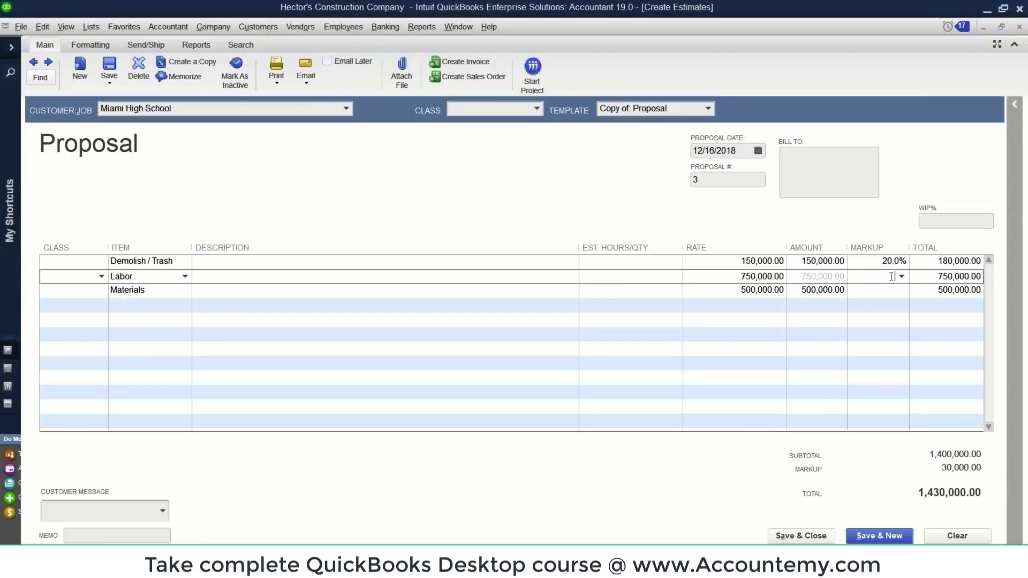
pyautogui.write('002')
pyautogui.press('Tab')
pyautogui.moveTo(891, 277)
pyautogui.mouseDown()
pyautogui.moveTo(913, 279)
pyautogui.moveTo(895, 277)
pyautogui.mouseUp()
pyautogui.write('20%')
pyautogui.press('Tab')
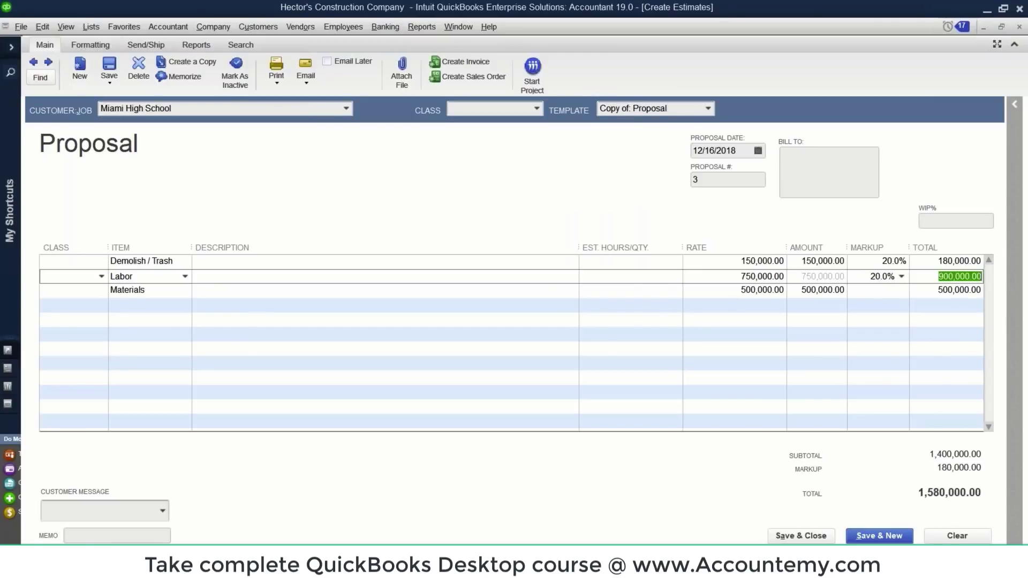
pyautogui.click(883, 288)
pyautogui.write('20%')
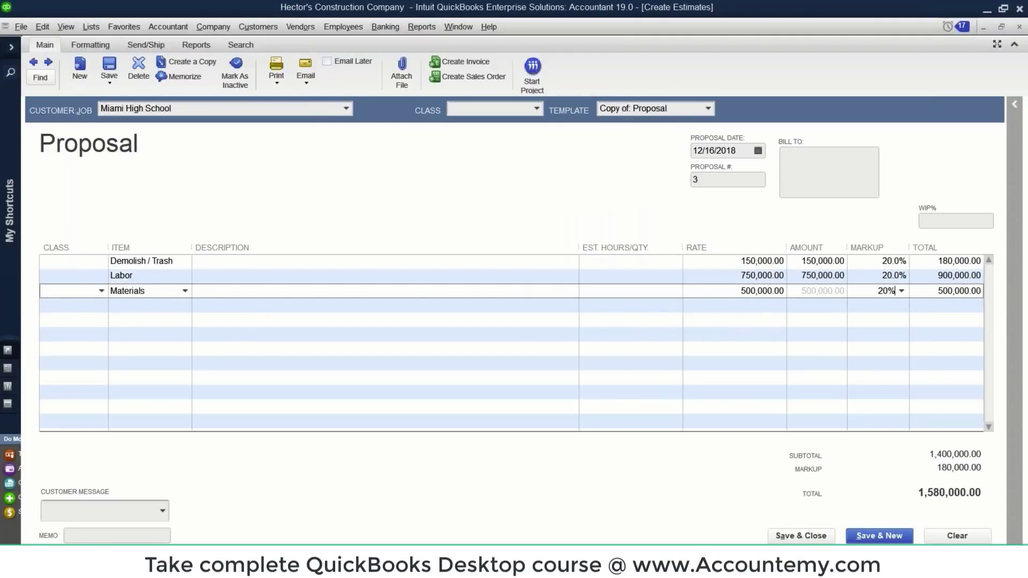
pyautogui.press('Tab')
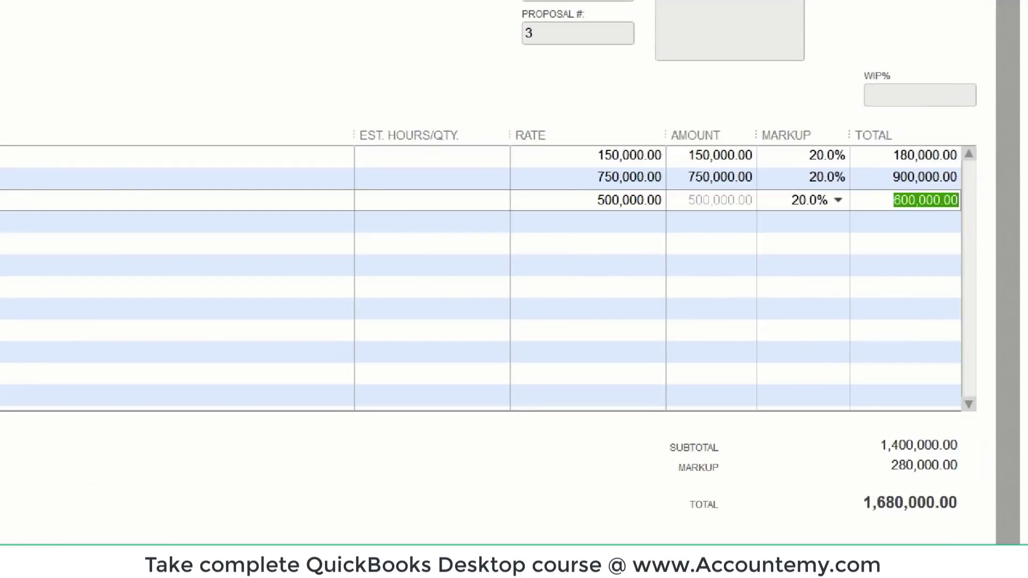
pyautogui.moveTo(848, 130)
pyautogui.mouseDown()
pyautogui.moveTo(717, 166)
pyautogui.moveTo(863, 128)
pyautogui.moveTo(799, 73)
pyautogui.mouseUp()
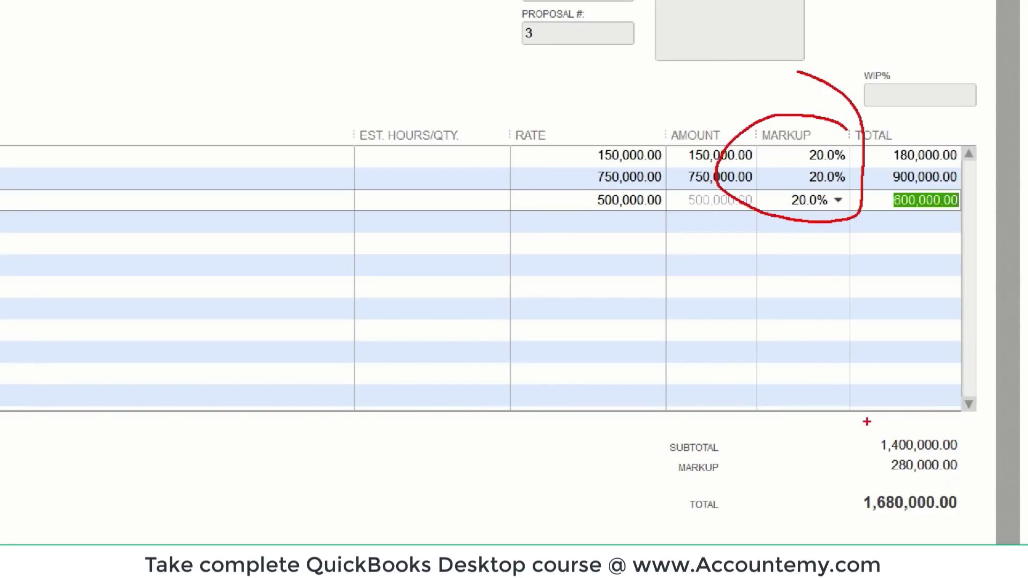
pyautogui.moveTo(972, 443)
pyautogui.mouseDown()
pyautogui.moveTo(929, 429)
pyautogui.moveTo(825, 450)
pyautogui.moveTo(983, 485)
pyautogui.moveTo(959, 429)
pyautogui.mouseUp()
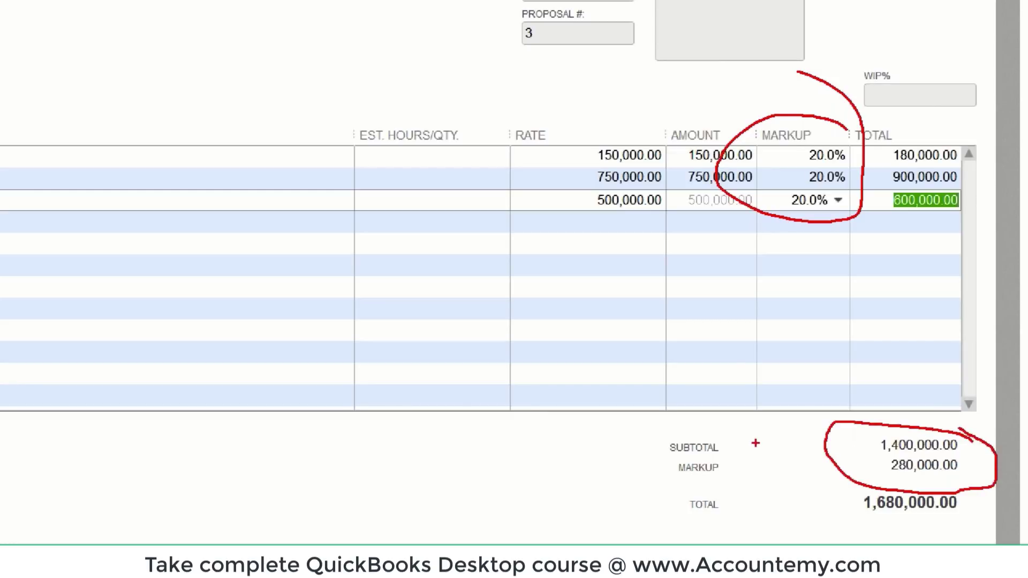
pyautogui.moveTo(756, 444); pyautogui.dragTo(875, 442)
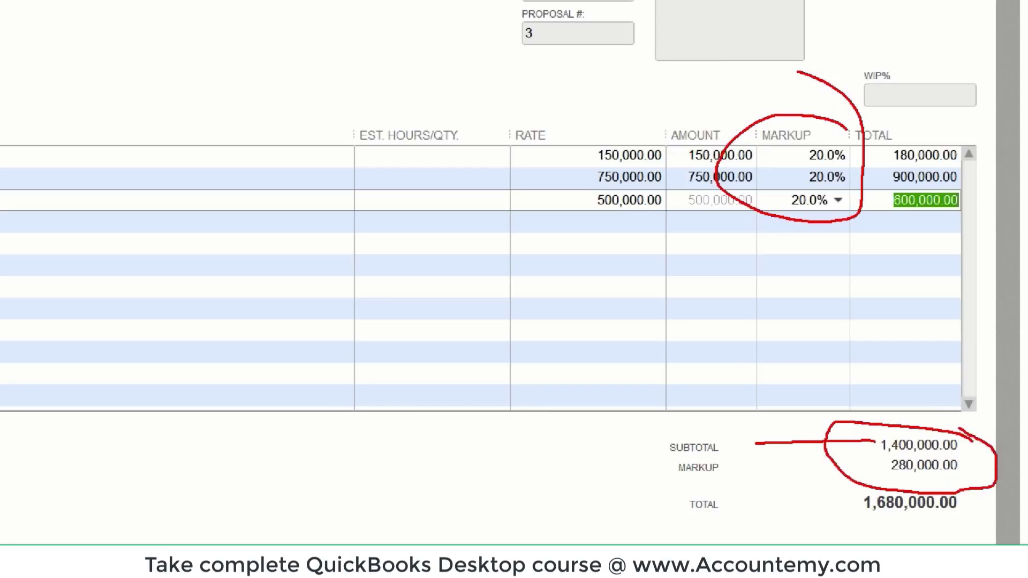
pyautogui.moveTo(731, 482); pyautogui.dragTo(904, 459)
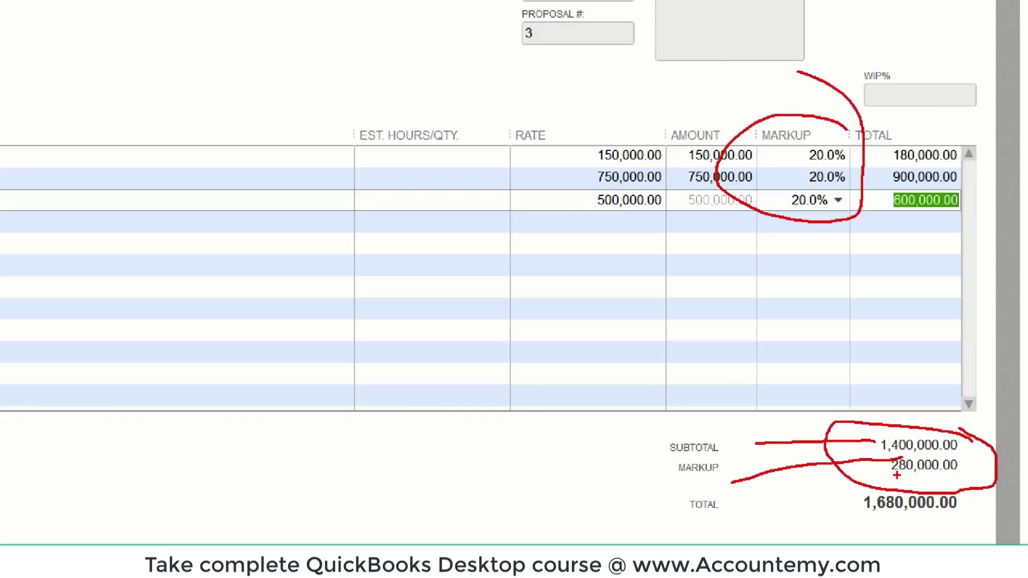
pyautogui.moveTo(870, 519)
pyautogui.mouseDown()
pyautogui.moveTo(979, 508)
pyautogui.moveTo(860, 485)
pyautogui.moveTo(869, 519)
pyautogui.mouseUp()
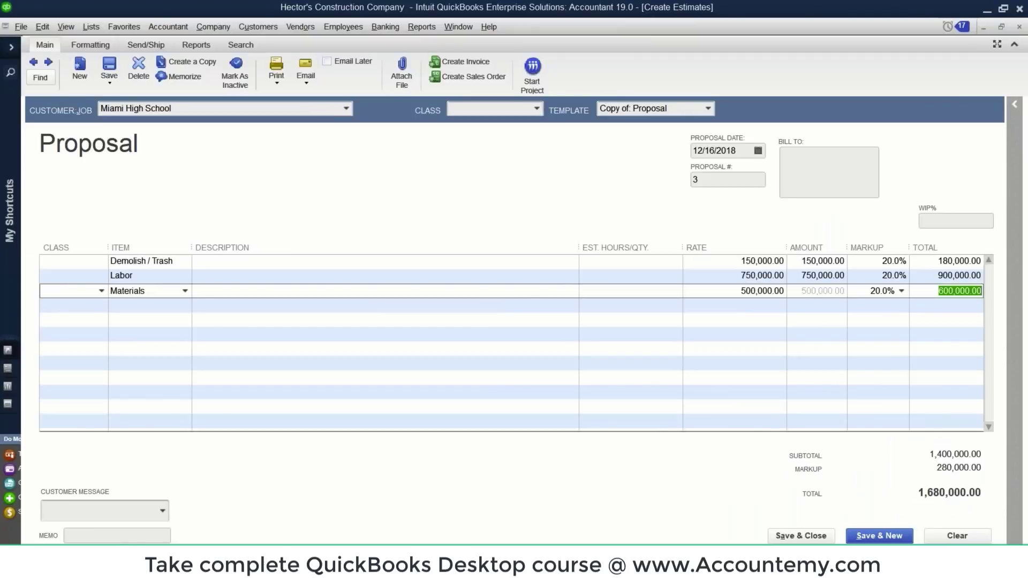
# - Add a description-only line reading "Payment Schedule" directly below the Materials item
pyautogui.click(221, 317)
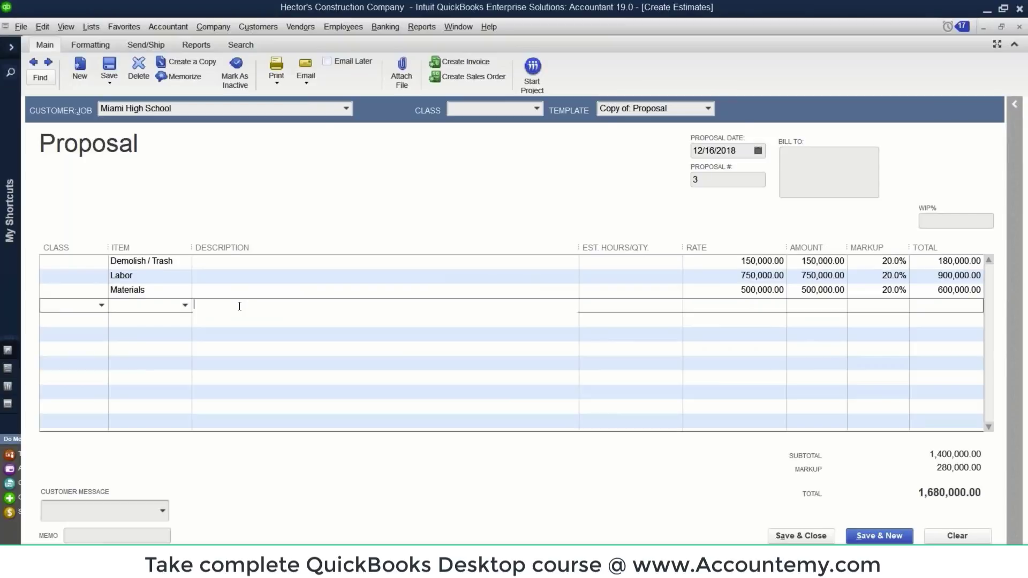
pyautogui.write('Payment Schedule')
pyautogui.click(243, 322)
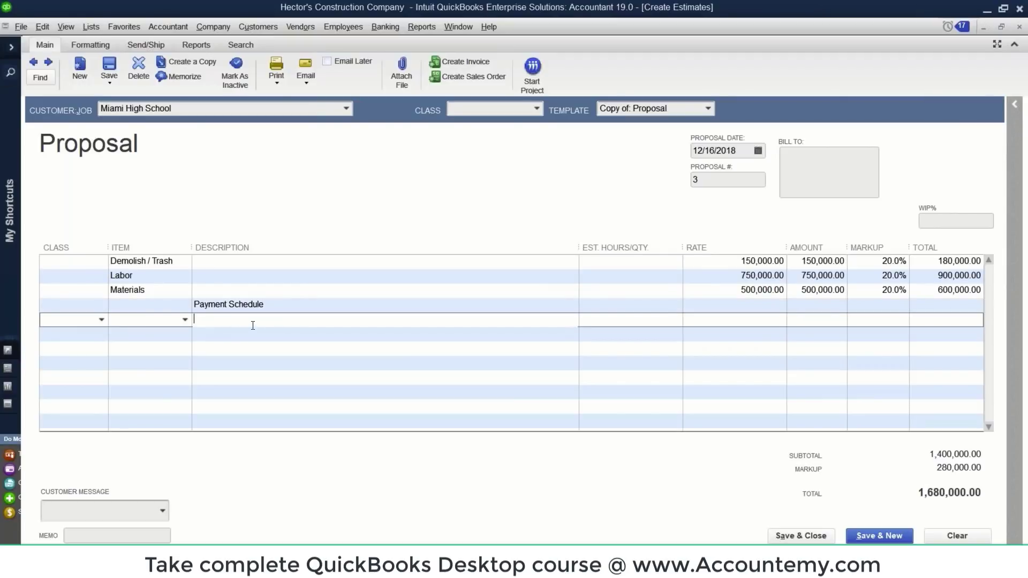
pyautogui.click(315, 305)
pyautogui.click(271, 320)
pyautogui.press('Up')
pyautogui.write('P')
pyautogui.press('BackSpace')
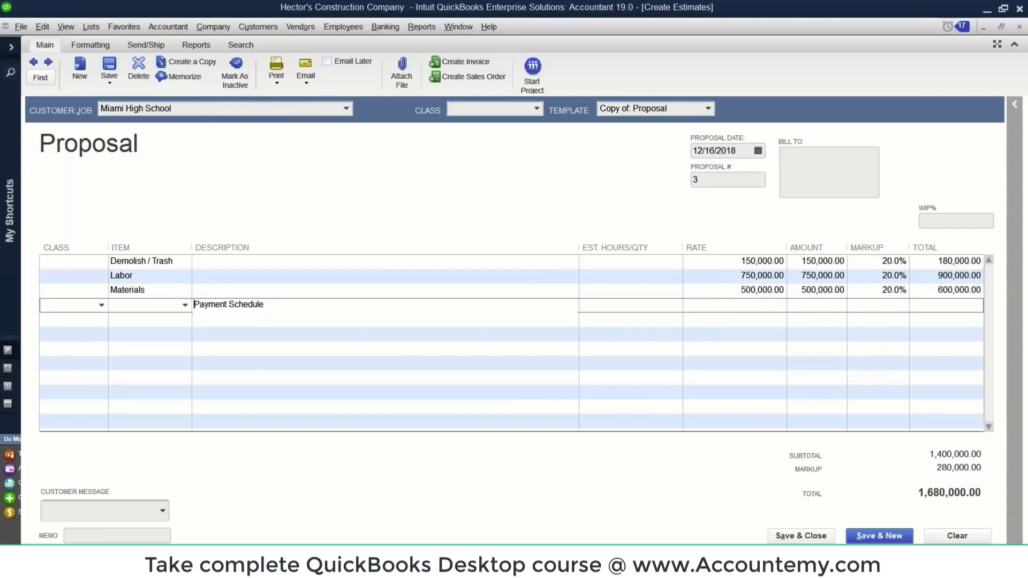
# - Add description lines "Phase 1 $600,000" and "Phase 2 $480,000" directly below the Payment Schedule line
pyautogui.click(271, 320)
pyautogui.write('Pha')
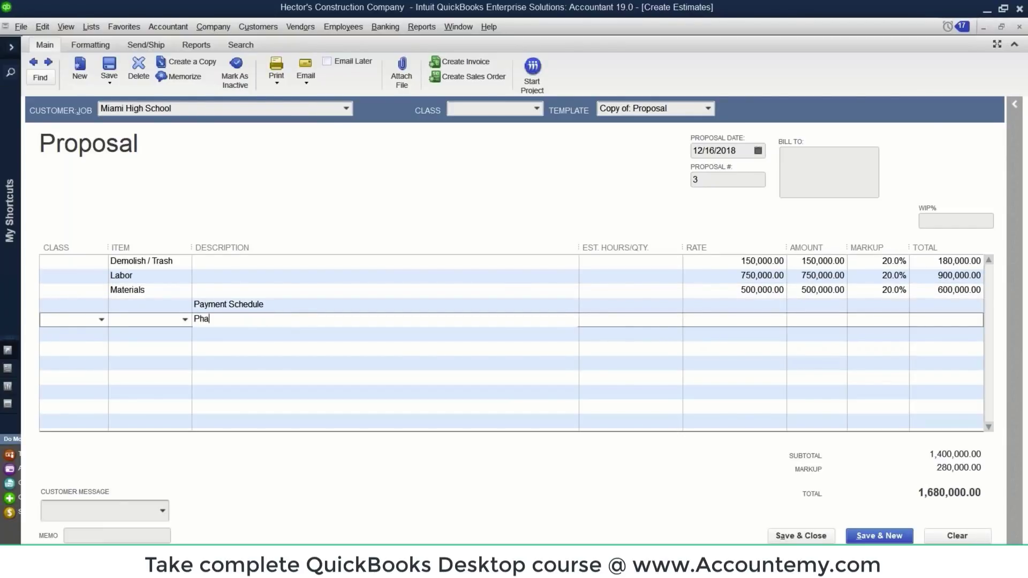
pyautogui.write('se 1 $600,000')
pyautogui.click(236, 335)
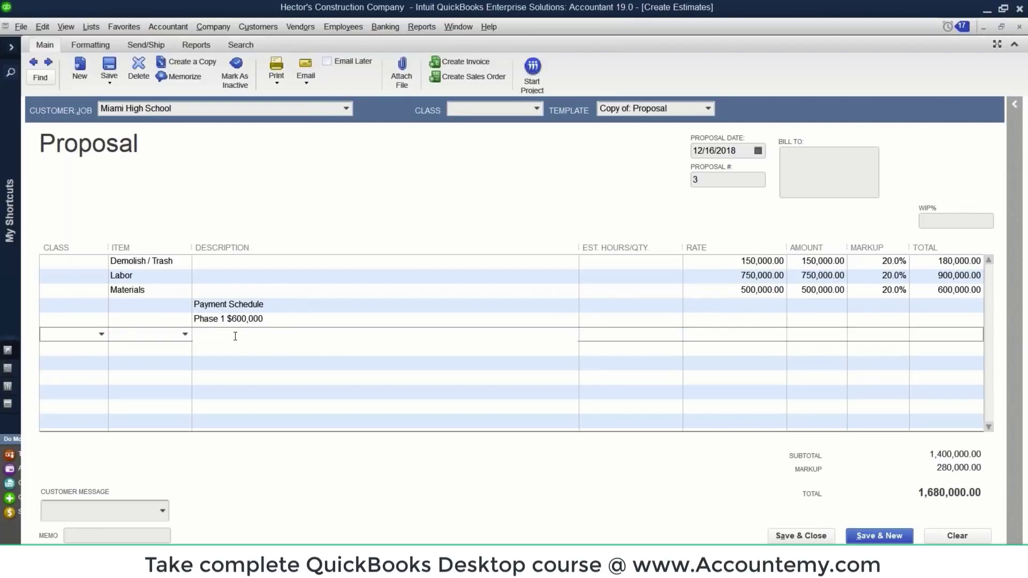
pyautogui.write('Phas')
pyautogui.press('BackSpace')
pyautogui.press('BackSpace')
pyautogui.write('hase 2 $480,000')
# - Add a third payment line for phase 3 with an amount of $300,000 below the Phase 2 line
pyautogui.click(225, 350)
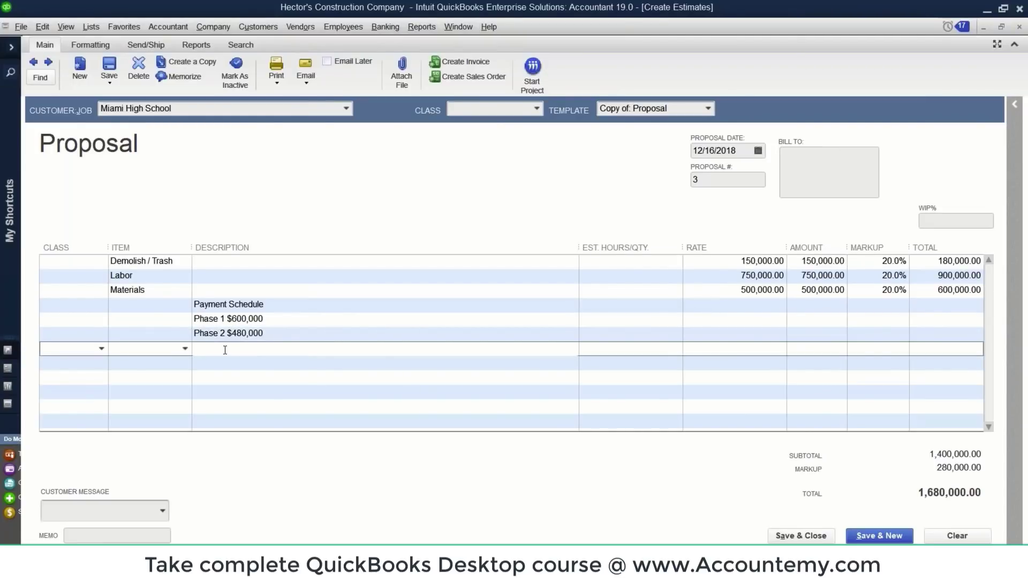
pyautogui.write('$')
pyautogui.press('BackSpace')
pyautogui.write('Pase 3 $300,000')
# - Add a description line reading "Phase 4 $300,000" as the last payment in the schedule
pyautogui.click(264, 358)
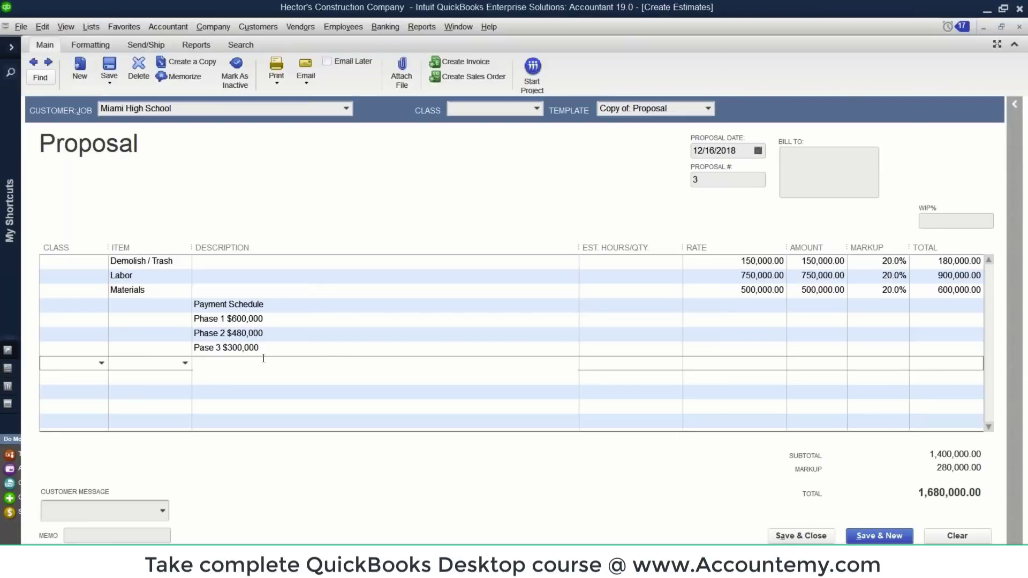
pyautogui.write('Phase $')
pyautogui.write('200')
pyautogui.press('BackSpace')
pyautogui.press('BackSpace')
pyautogui.press('BackSpace')
pyautogui.write('300000')
pyautogui.press('BackSpace')
pyautogui.press('BackSpace')
pyautogui.press('BackSpace')
pyautogui.press('BackSpace')
pyautogui.press('BackSpace')
pyautogui.write('00,00')
pyautogui.click(219, 365)
pyautogui.write('4 $30')
# - Correct the misspelled phase 3 payment line so it reads "Phase 3 $300,000"
pyautogui.press('Up')
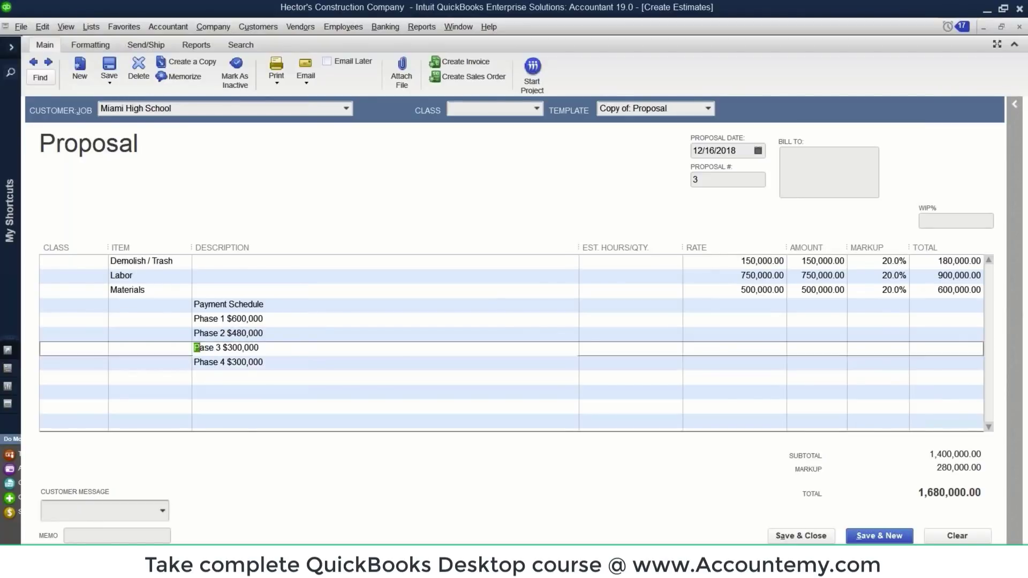
pyautogui.write('h')
pyautogui.click(257, 393)
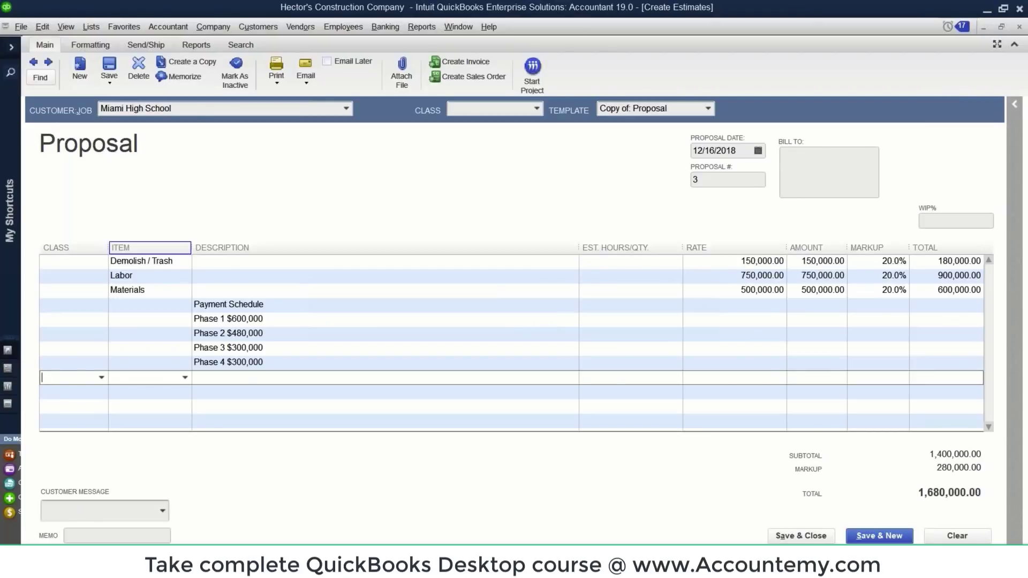
# - Review the phase payment lines and save the Miami High School proposal
pyautogui.click(281, 326)
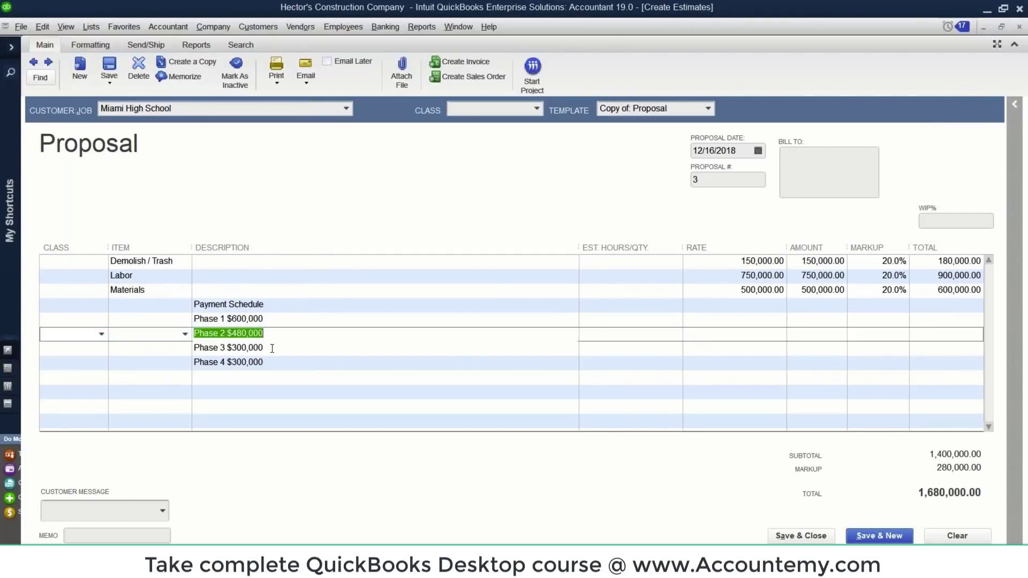
pyautogui.click(277, 365)
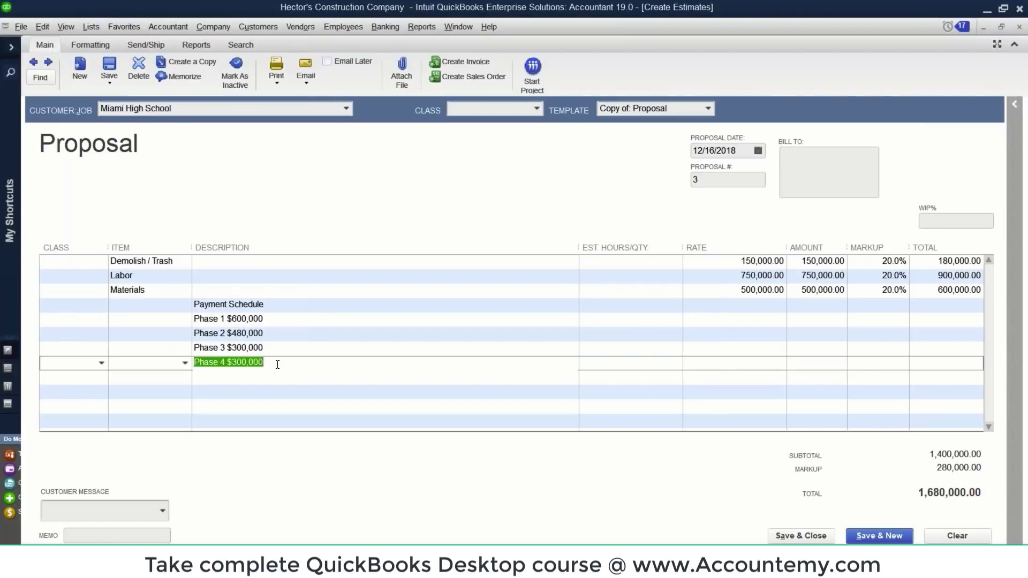
pyautogui.click(109, 67)
pyautogui.click(458, 194)
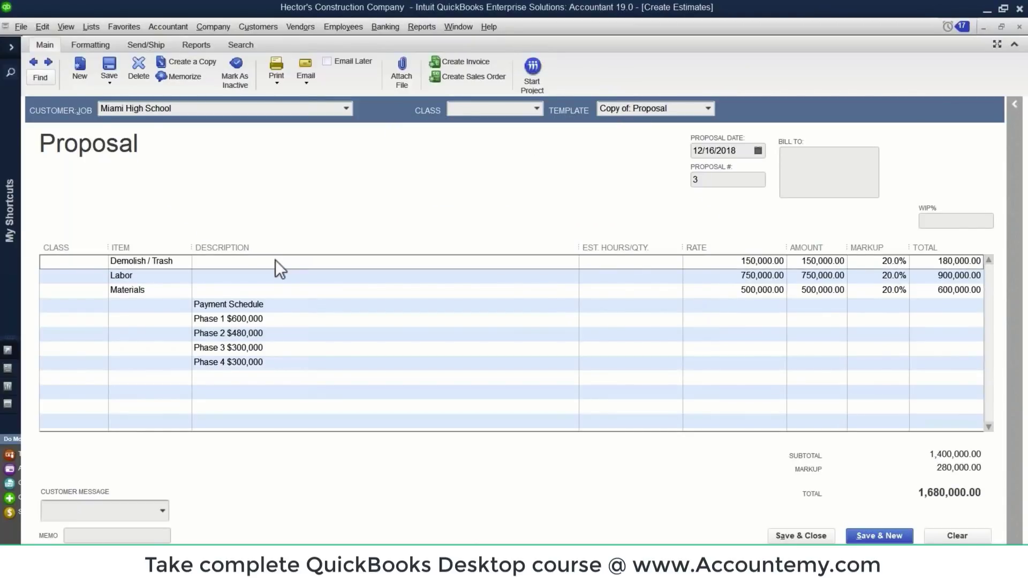
# - Check Miami High School's estimated cost, actual cost and estimated revenue in the Job Estimates vs. Actuals Summary report, then close it
pyautogui.click(416, 31)
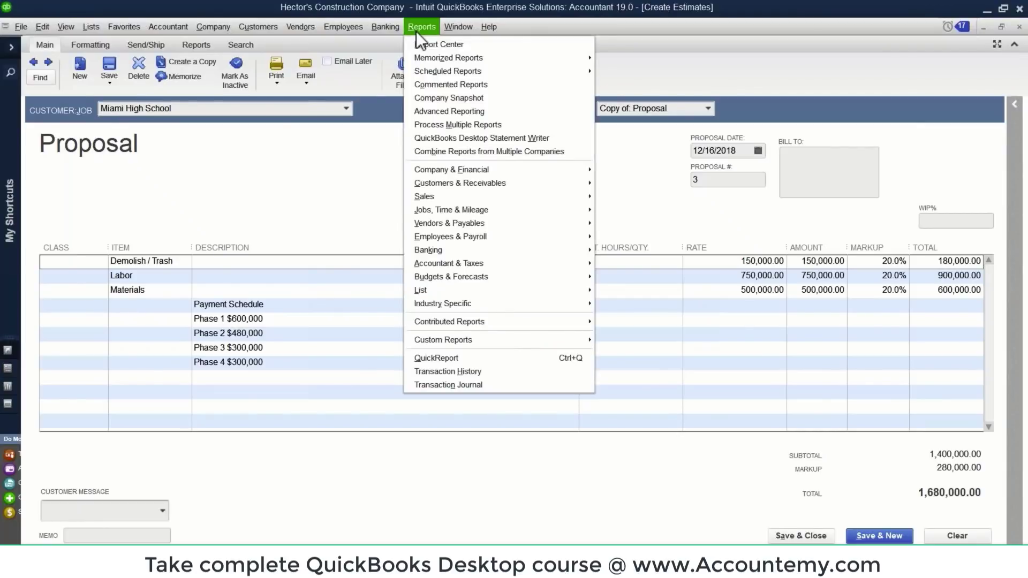
pyautogui.click(486, 205)
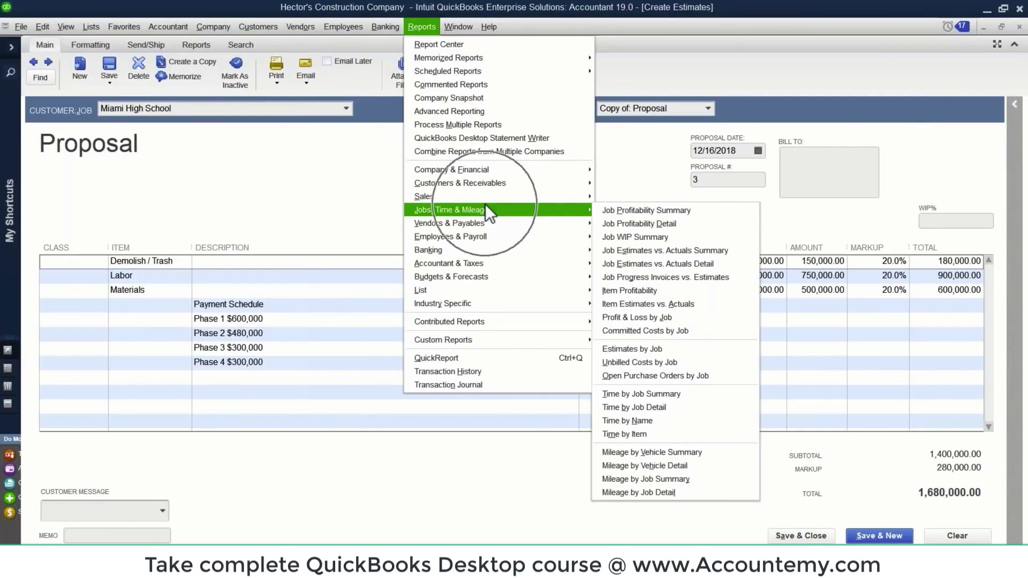
pyautogui.click(657, 252)
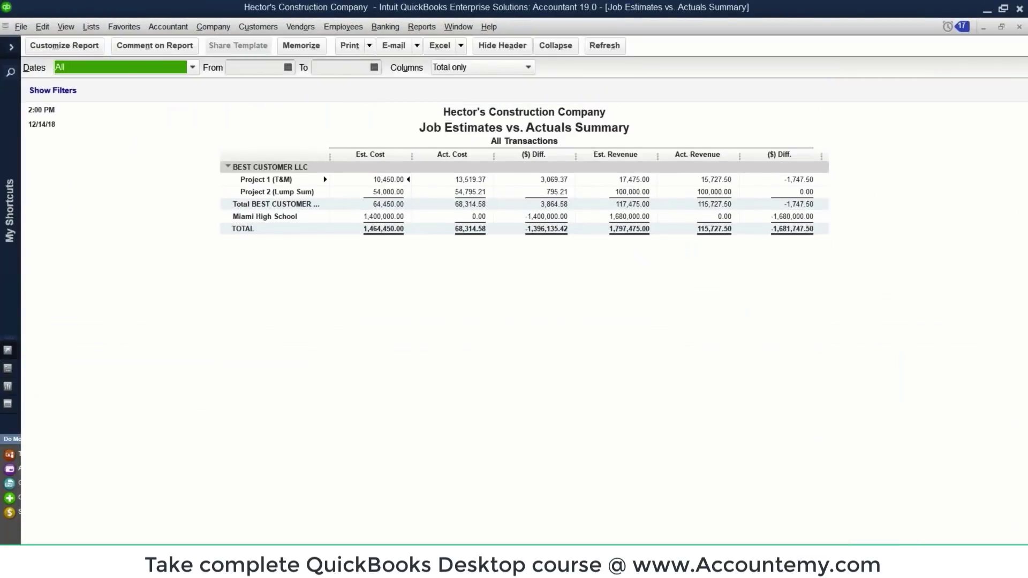
pyautogui.click(395, 215)
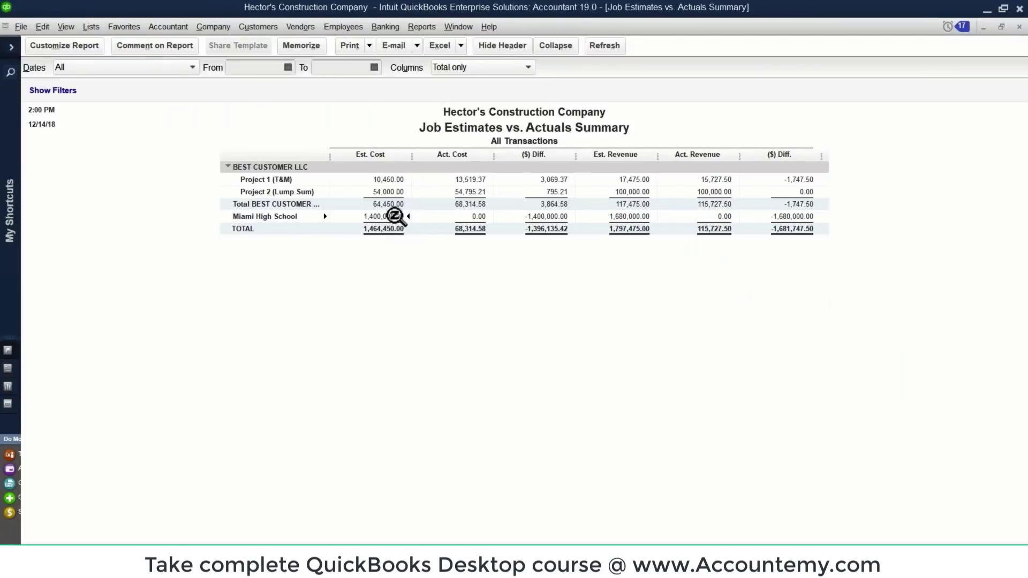
pyautogui.click(469, 217)
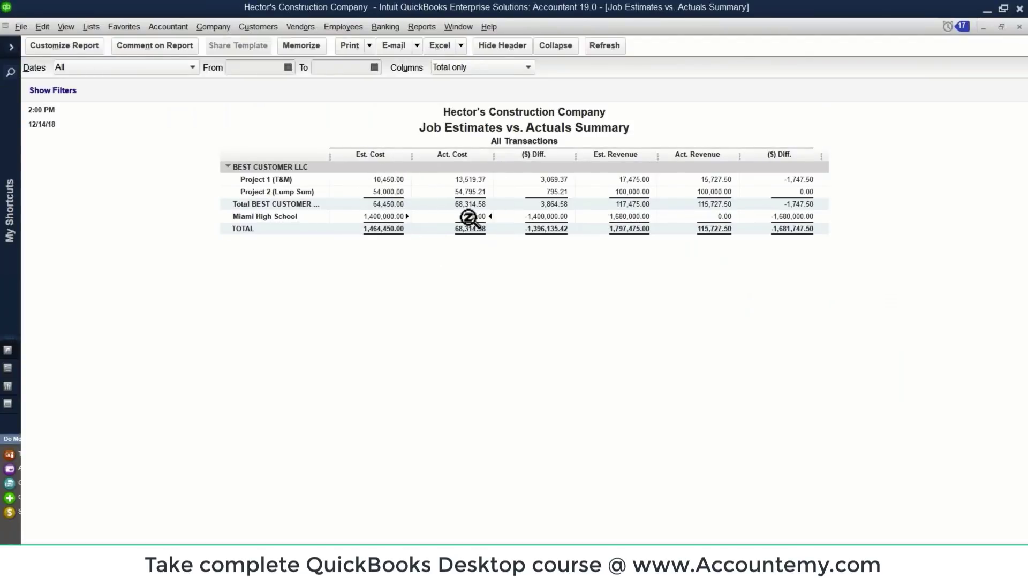
pyautogui.click(630, 217)
pyautogui.press('Escape')
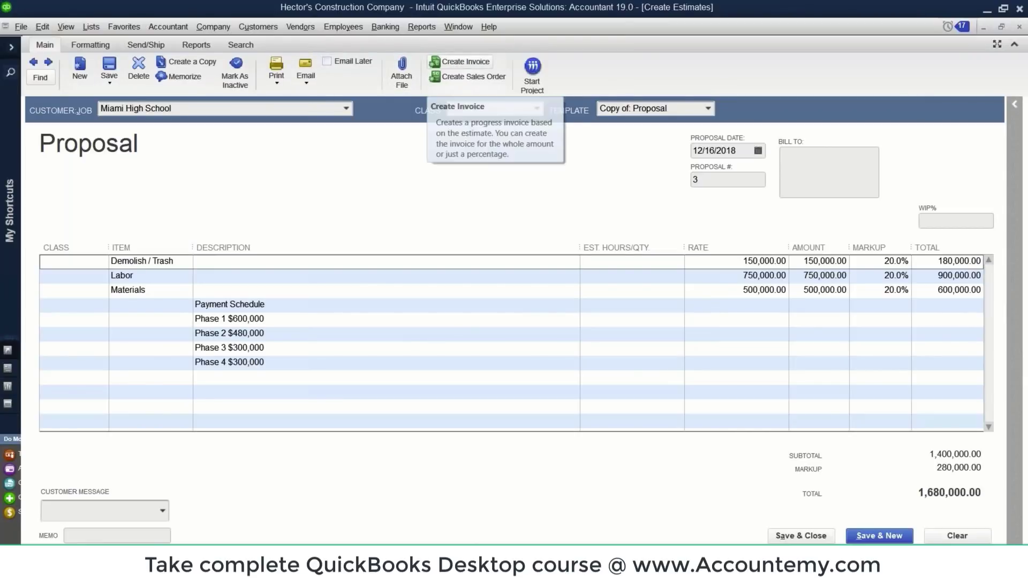
pyautogui.click(459, 62)
pyautogui.click(471, 194)
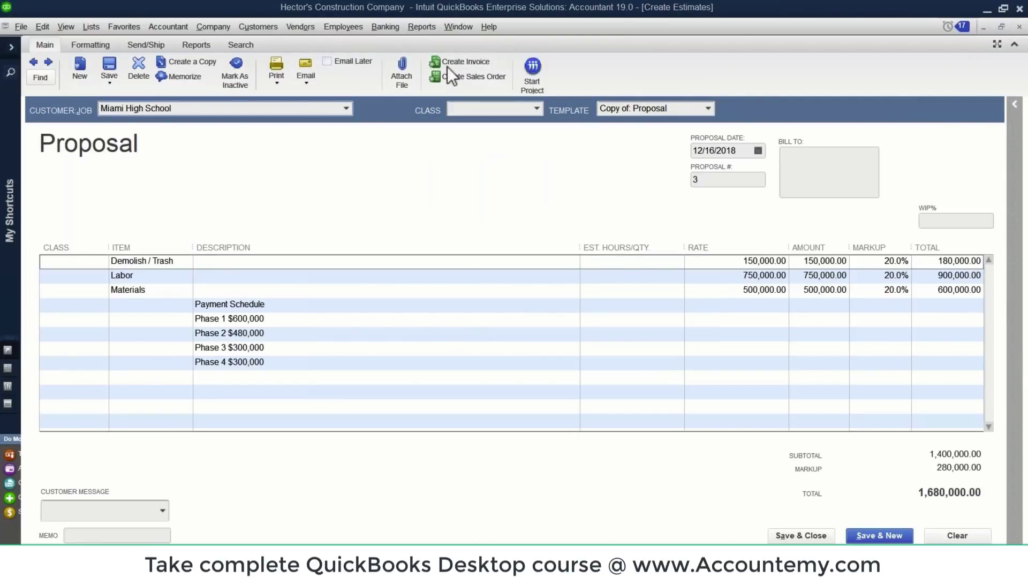
pyautogui.click(182, 211)
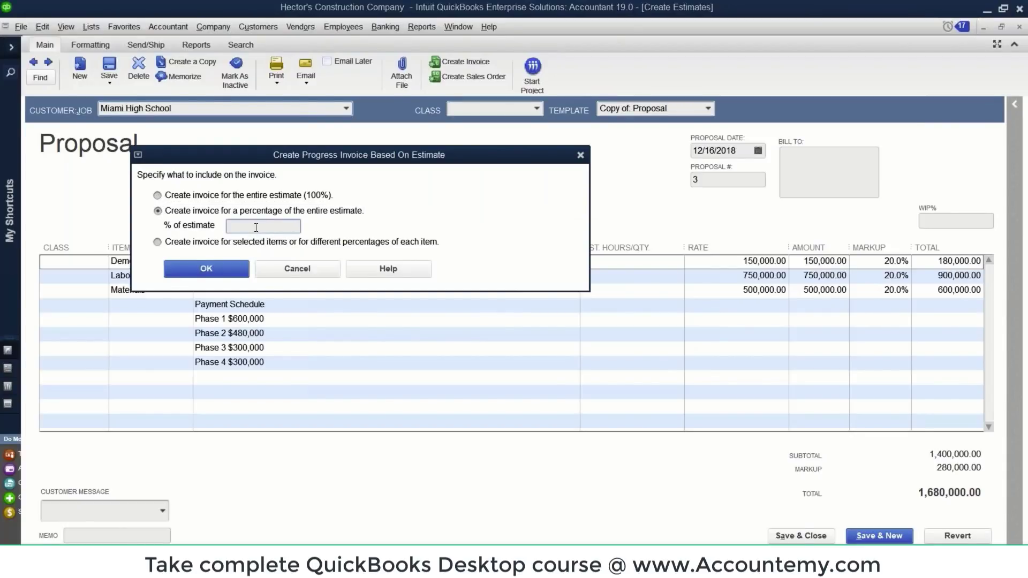
pyautogui.write('600000')
pyautogui.press('/')
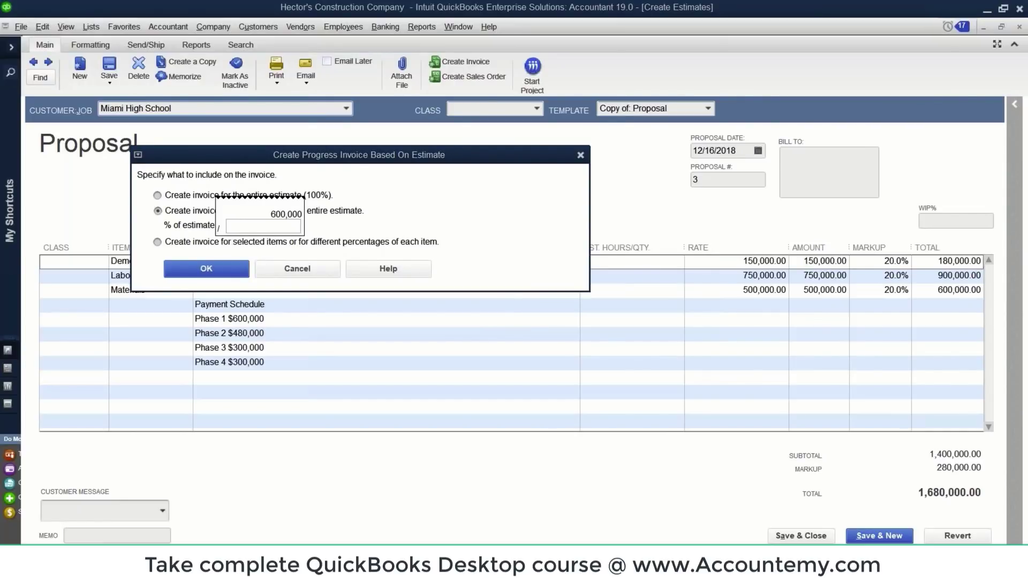
pyautogui.write('1680000')
pyautogui.press('Return')
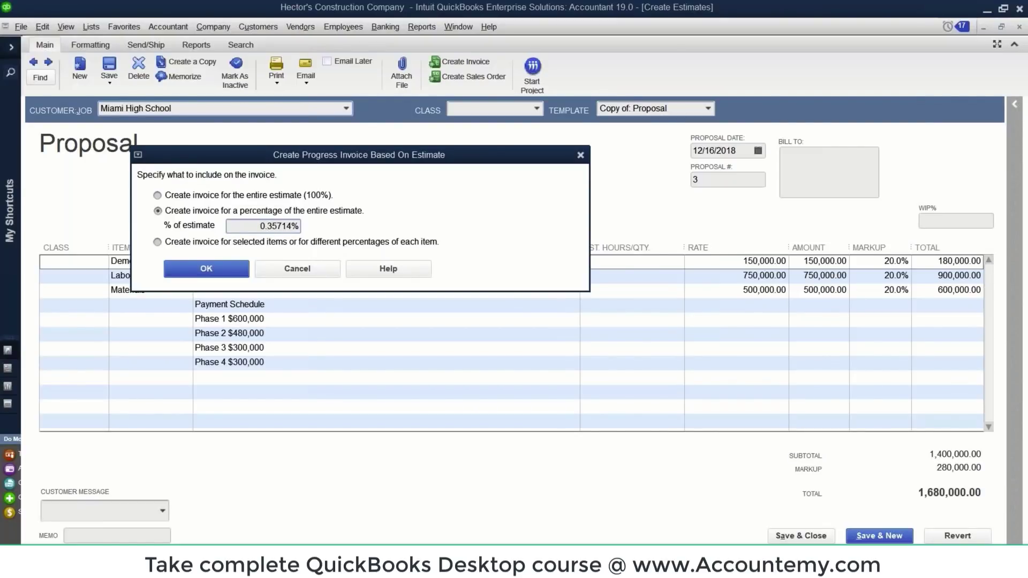
pyautogui.press('BackSpace')
pyautogui.press('BackSpace')
pyautogui.write('.')
pyautogui.doubleClick(267, 226)
pyautogui.click(304, 271)
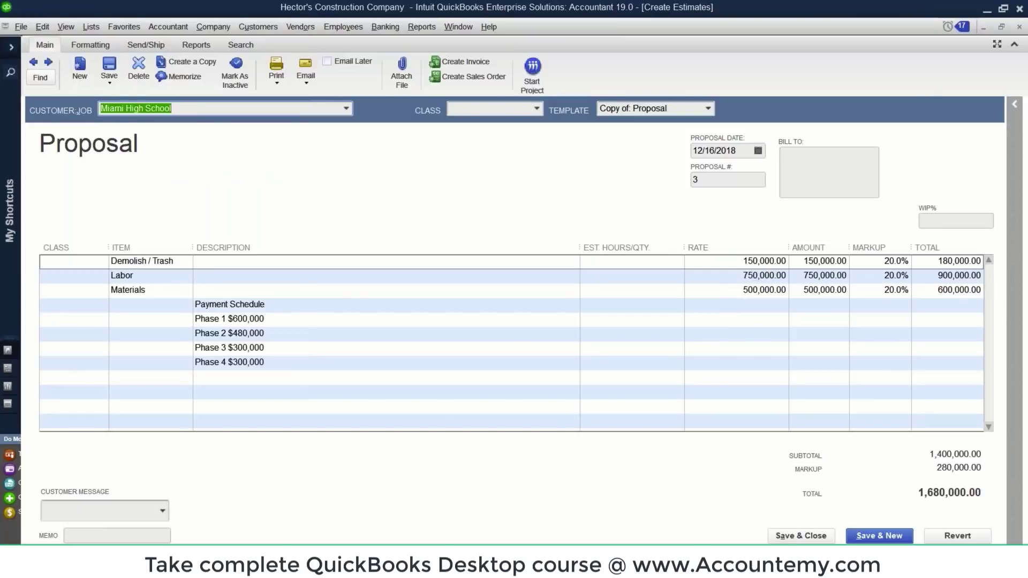
# - Start a new invoice for Miami High School without basing it on the available estimate
pyautogui.click(278, 324)
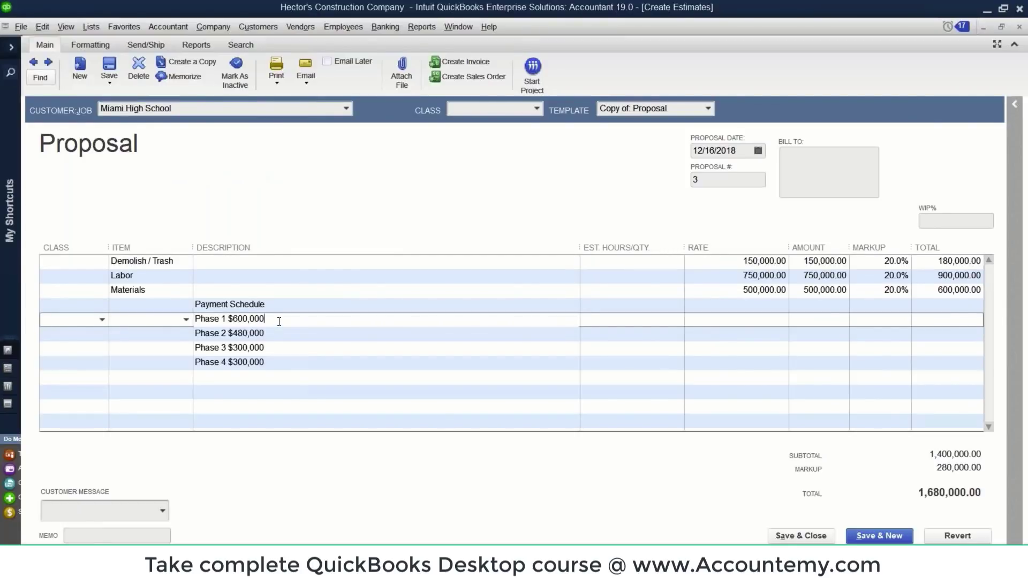
pyautogui.click(259, 29)
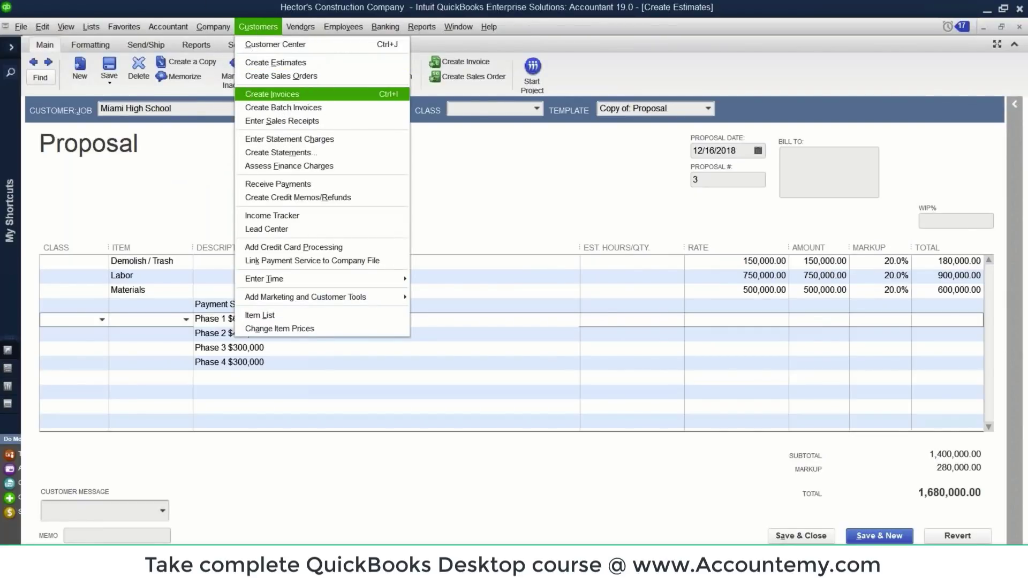
pyautogui.click(280, 96)
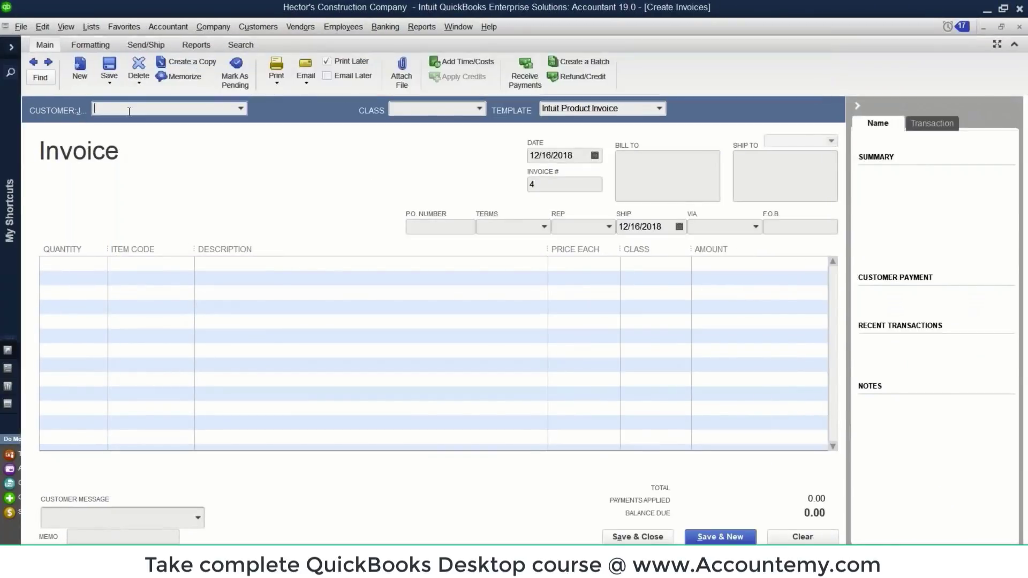
pyautogui.write('Miami High School')
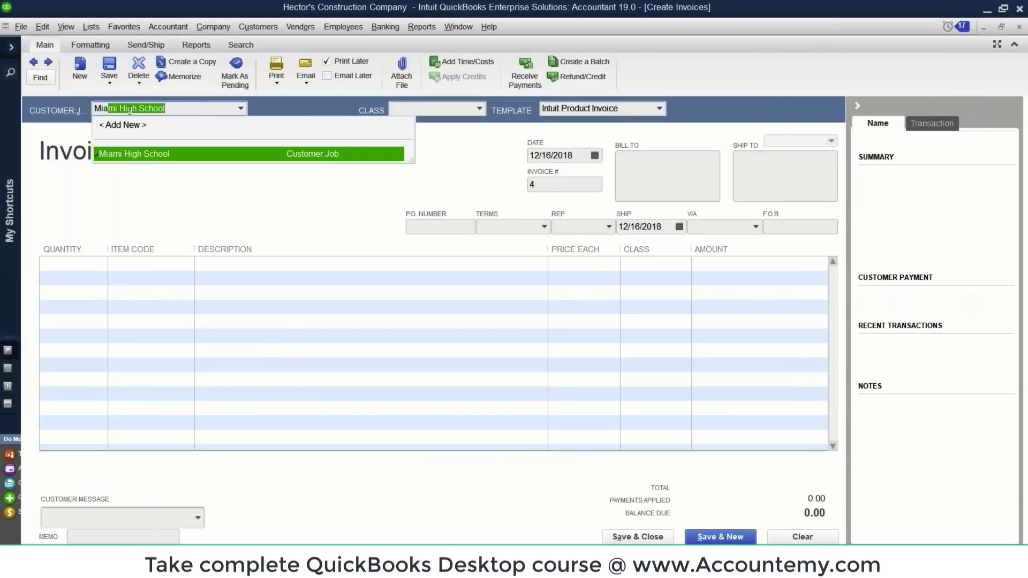
pyautogui.press('Tab')
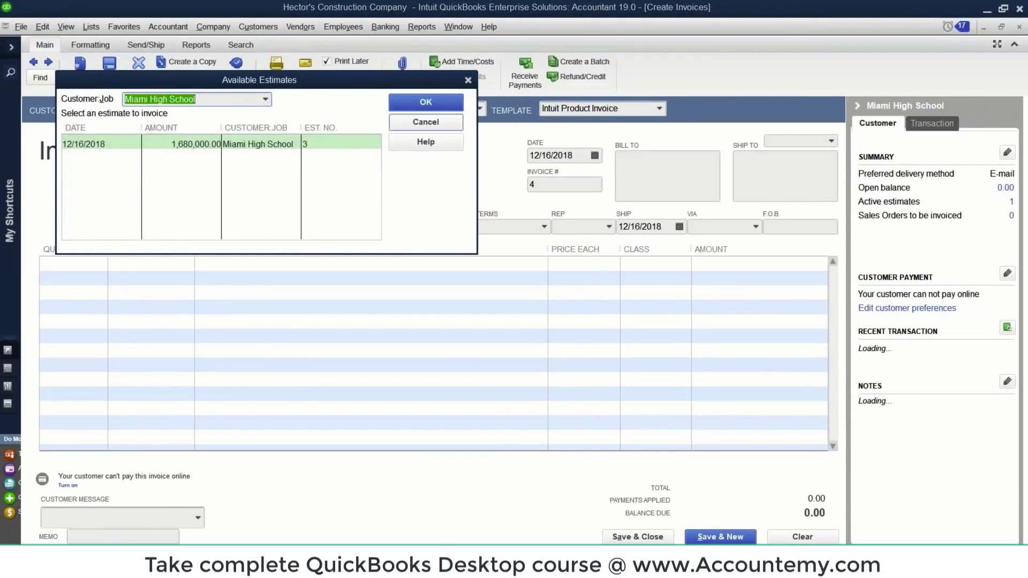
pyautogui.press('Escape')
# - Create a new item named Phase Payment from the invoice's first line, with the type Other Charge
pyautogui.click(148, 263)
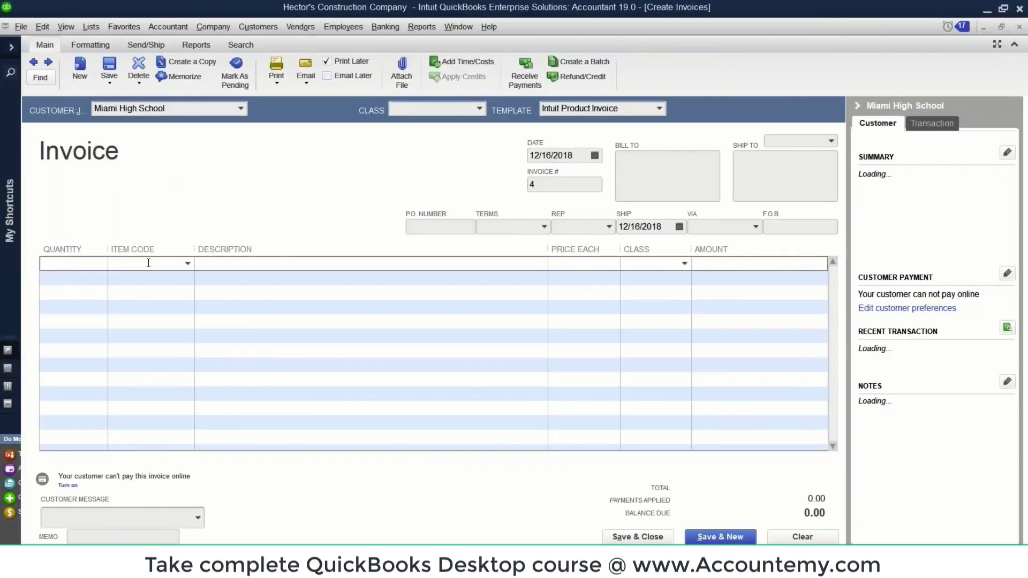
pyautogui.write('P')
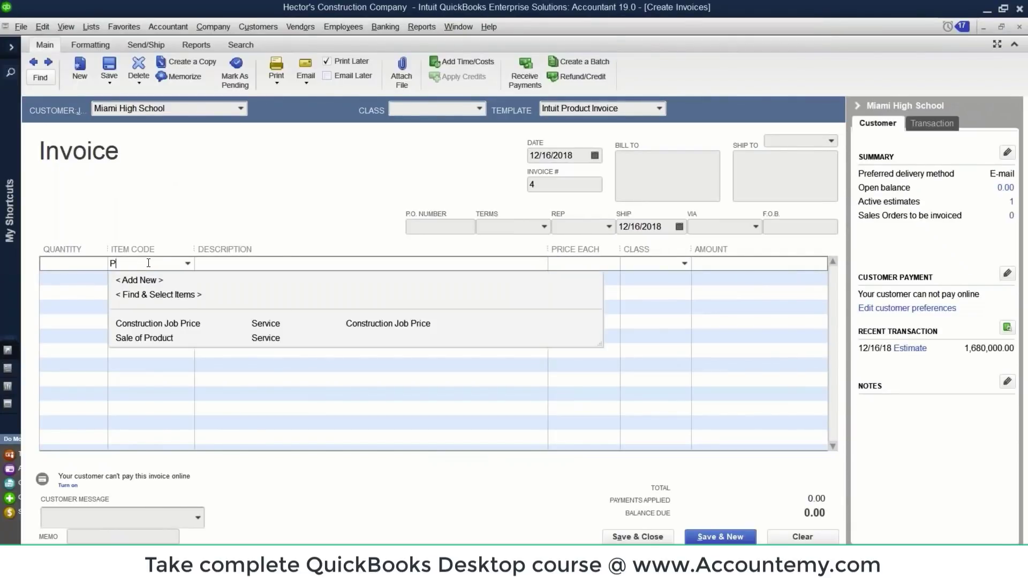
pyautogui.write('hase Payment')
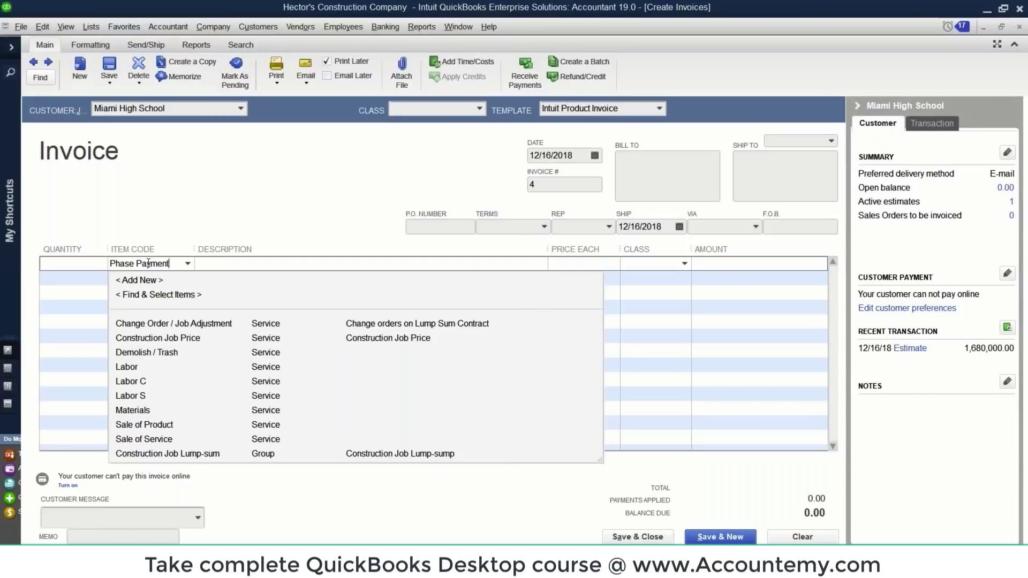
pyautogui.press('Tab')
pyautogui.press('Return')
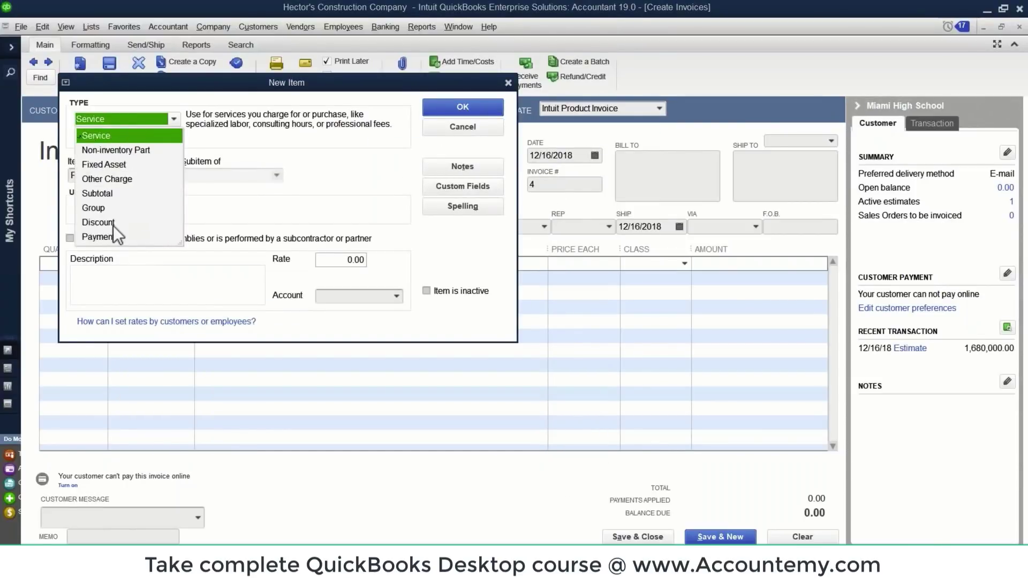
pyautogui.click(107, 179)
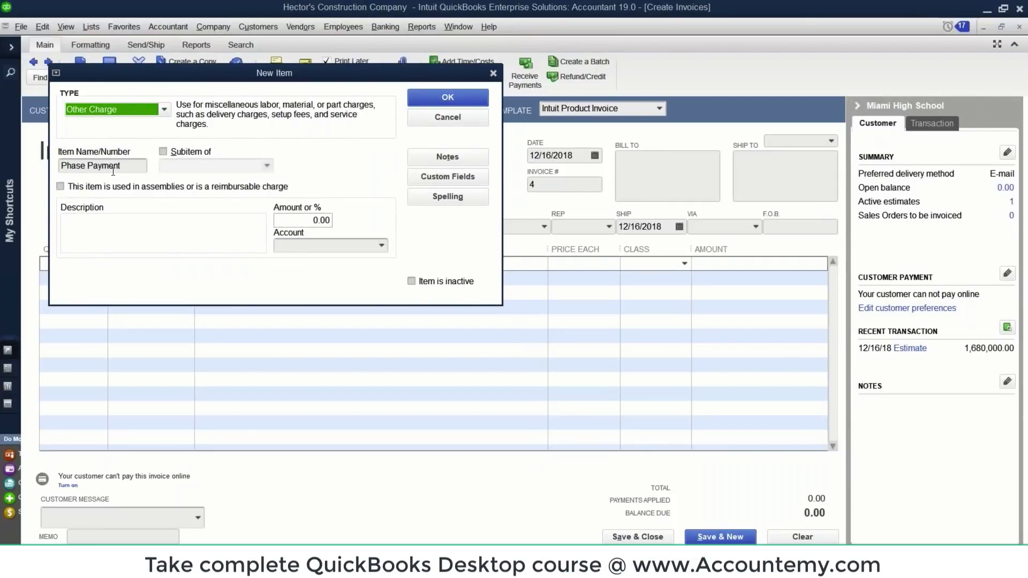
# - Assign the Phase Payment item to the Customer Deposits / Prepayments account and save the item
pyautogui.click(321, 244)
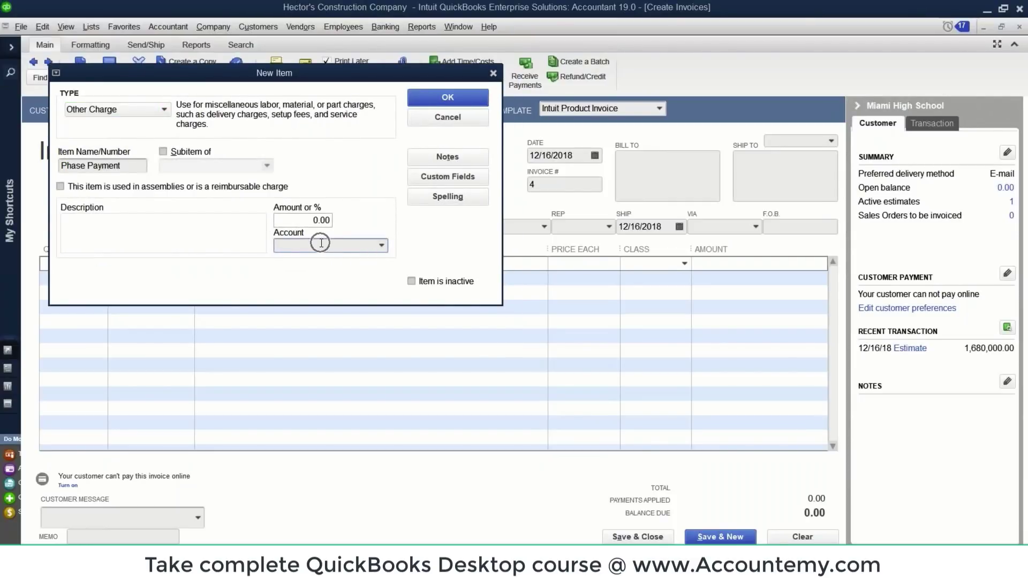
pyautogui.write('cus')
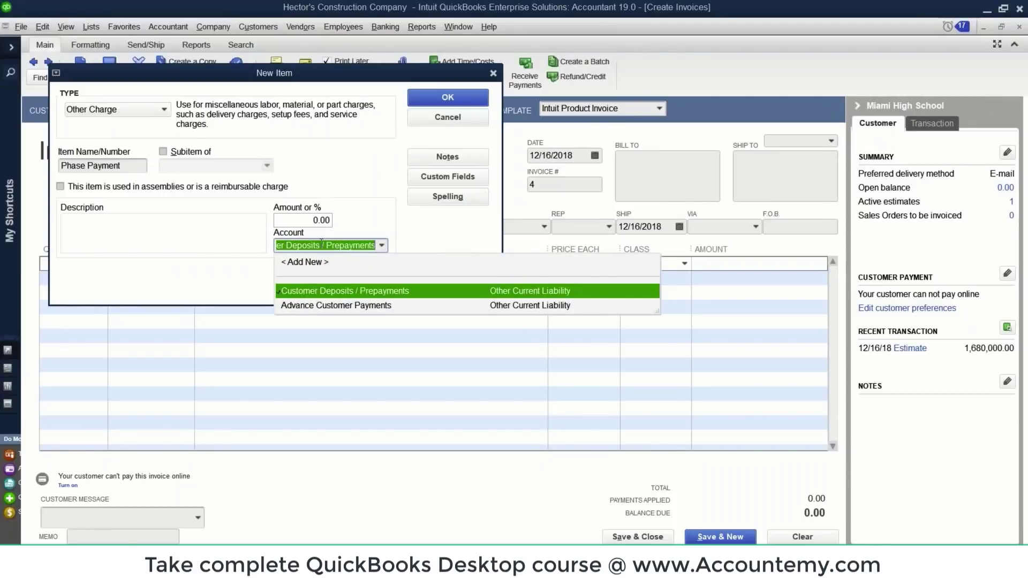
pyautogui.click(362, 291)
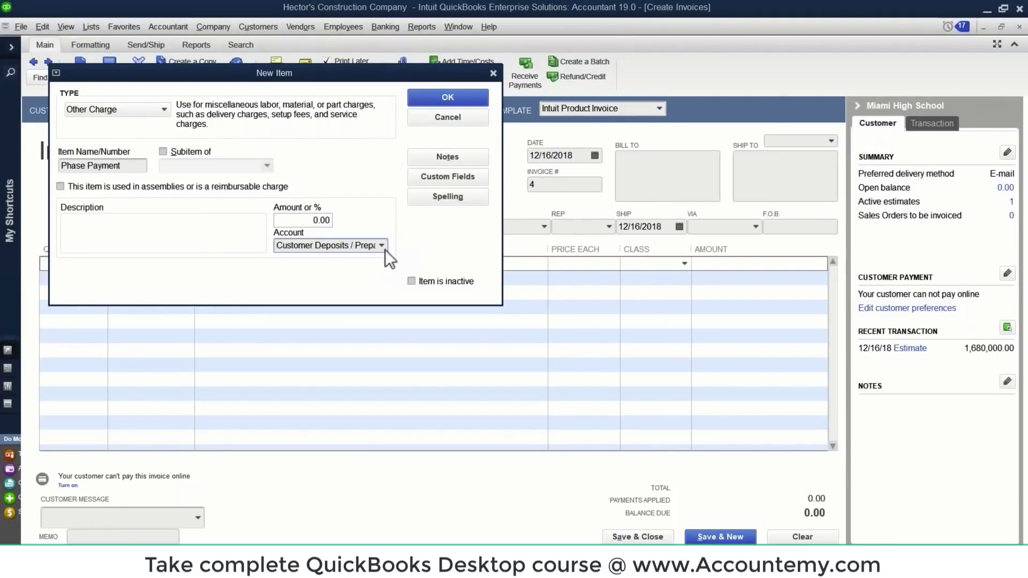
pyautogui.click(382, 246)
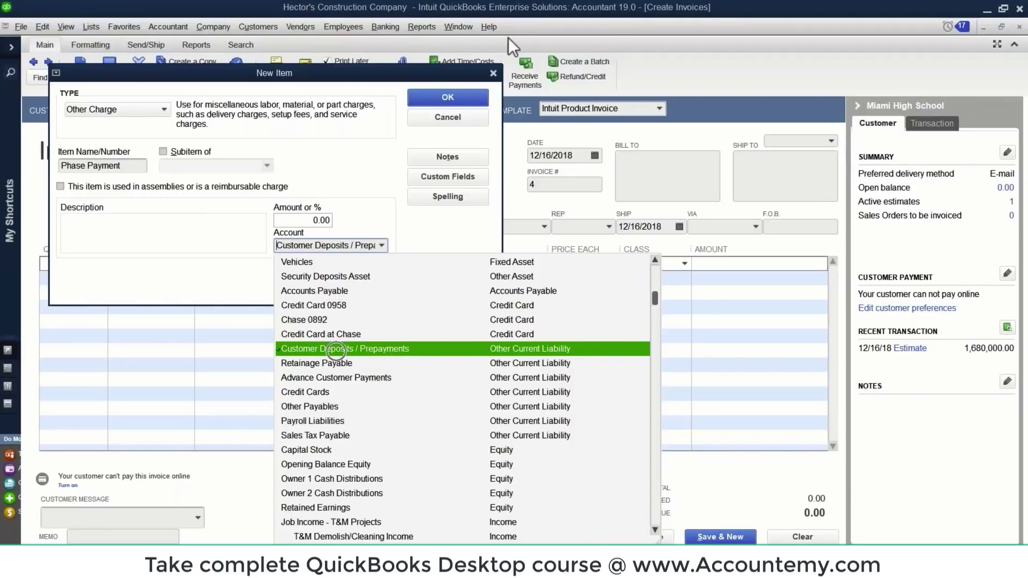
pyautogui.click(445, 93)
pyautogui.click(445, 93)
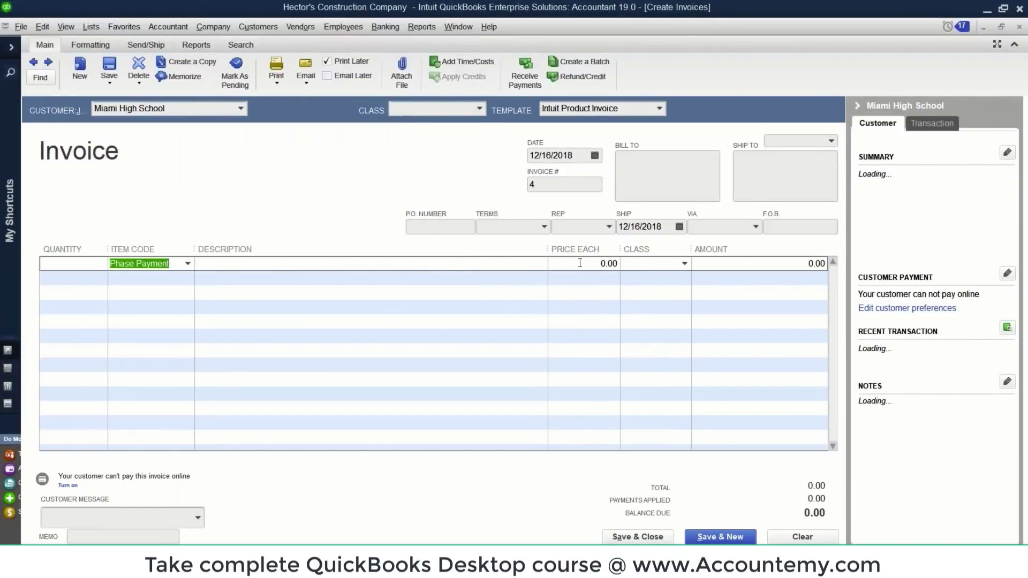
# - Enter 600,000 as the Phase Payment line's price and describe it as "Phase 1 Based on Contract"
pyautogui.click(580, 263)
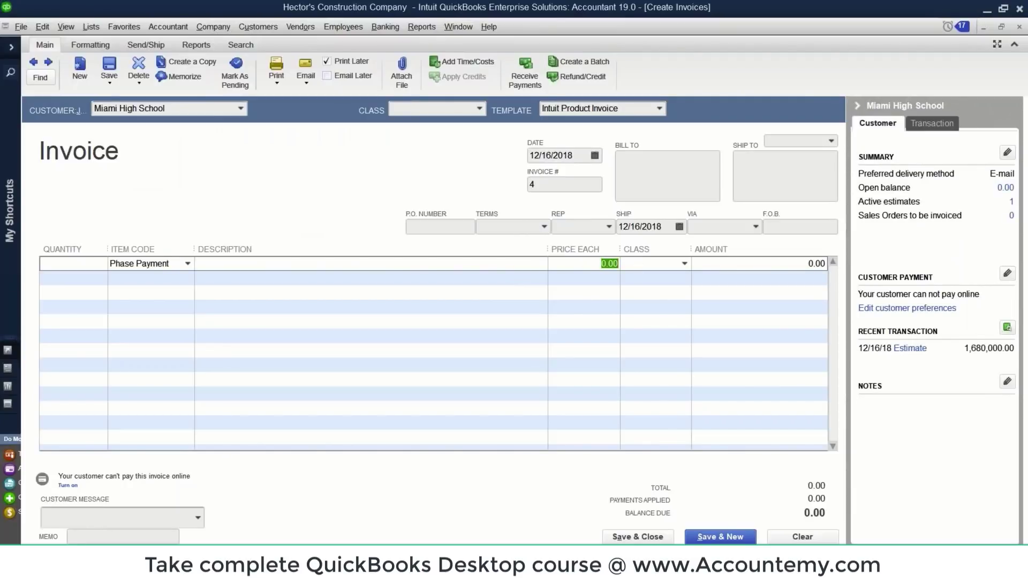
pyautogui.write('600000')
pyautogui.click(369, 264)
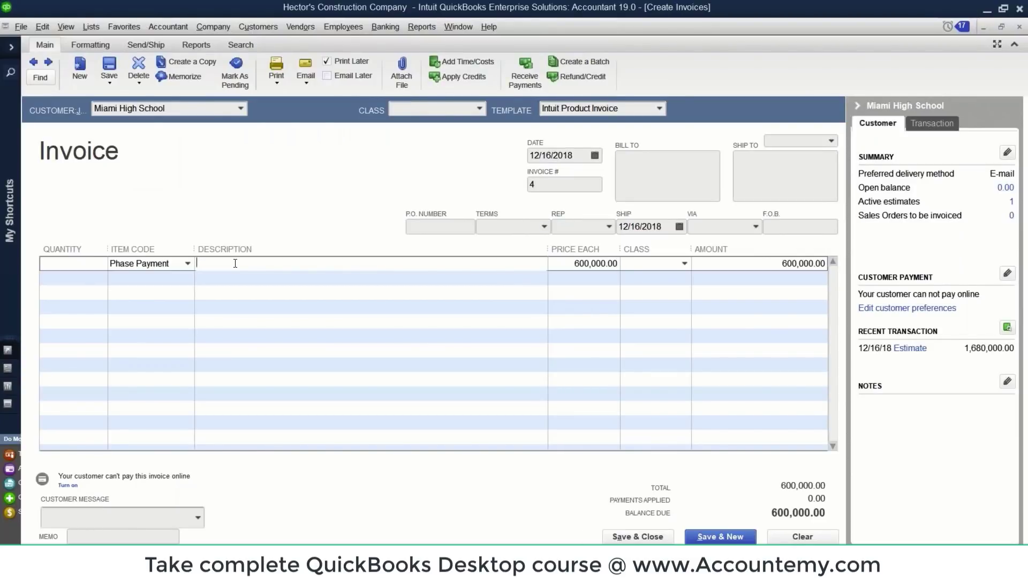
pyautogui.write('Phase 1 b')
pyautogui.press('BackSpace')
pyautogui.write('Based o')
pyautogui.write('n Contract')
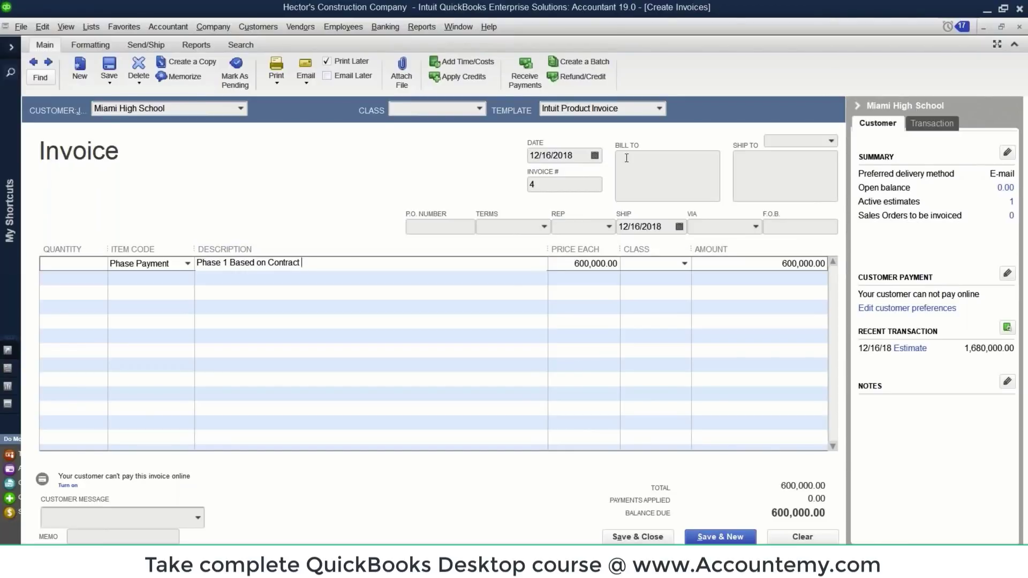
# - Date the Miami High School invoice 12/14/2018 and save it without assigning a class
pyautogui.click(595, 156)
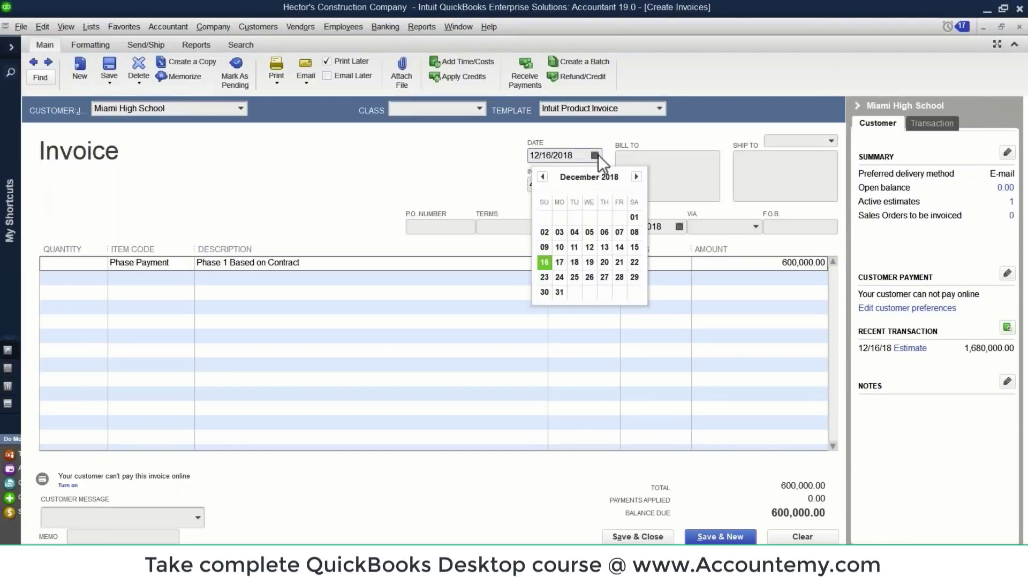
pyautogui.click(617, 247)
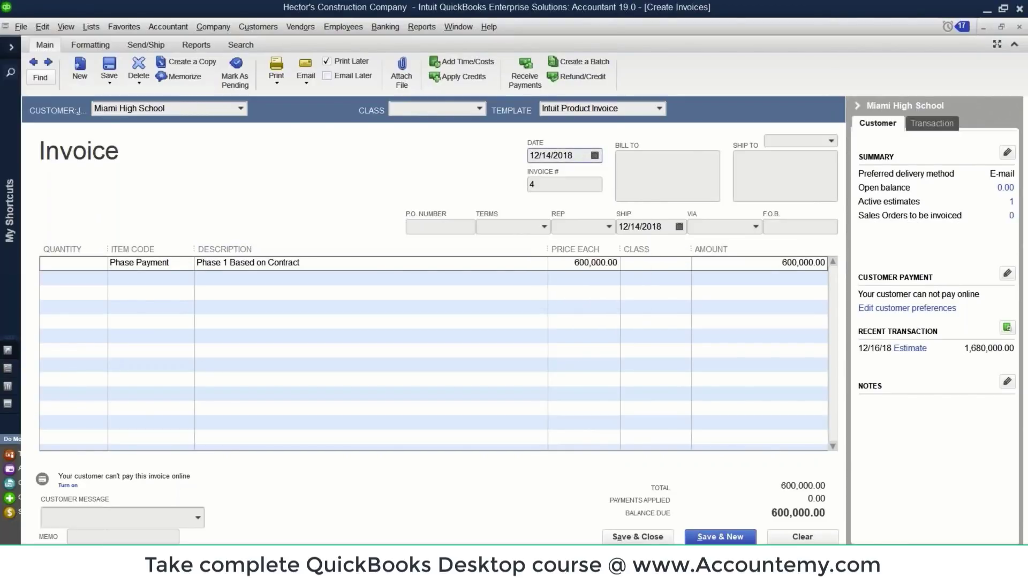
pyautogui.click(110, 67)
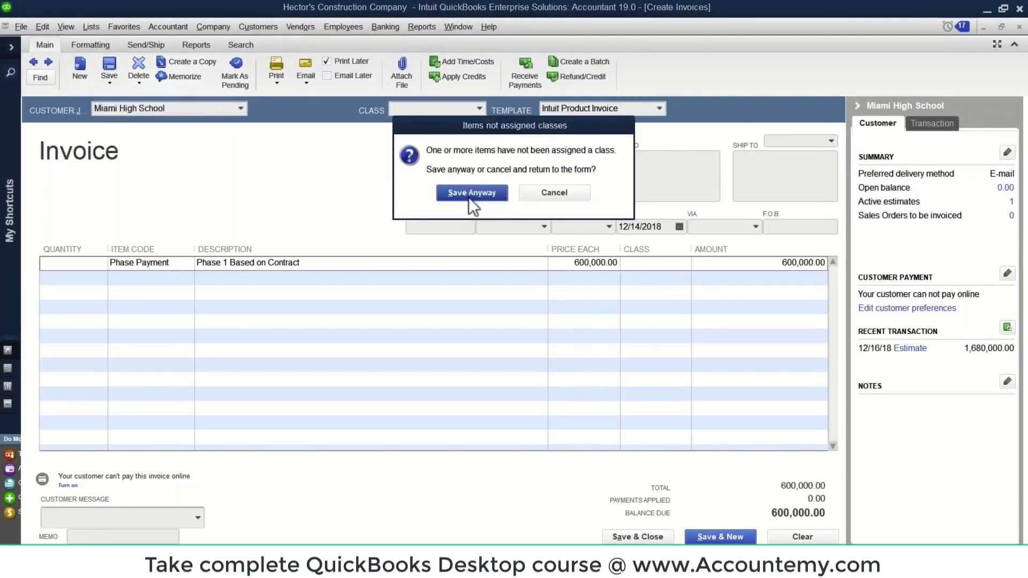
pyautogui.click(467, 192)
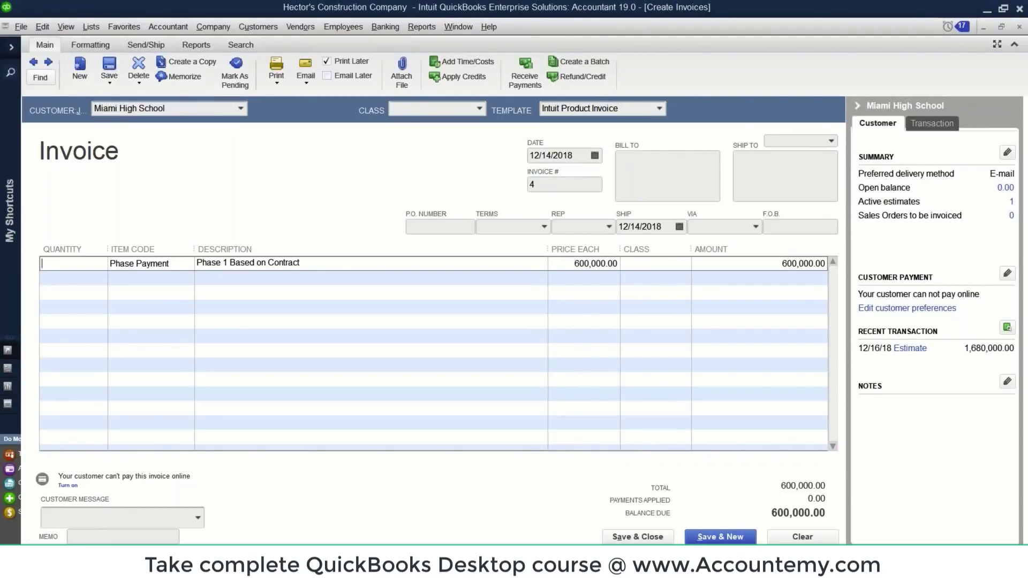
# - Move on to a blank invoice form, leaving the saved one, and close the open invoice and estimate windows
pyautogui.click(81, 69)
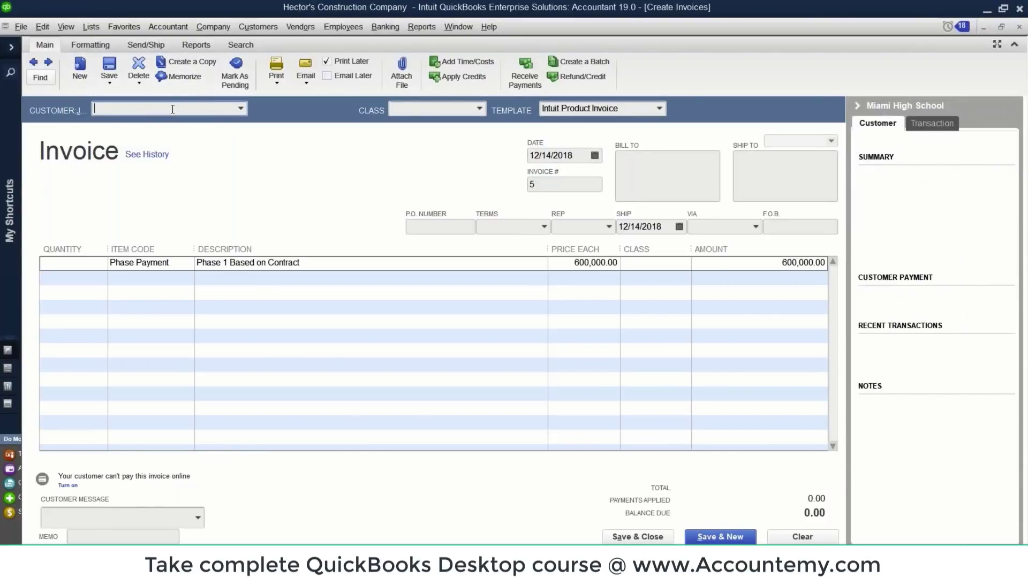
pyautogui.press('Escape')
pyautogui.press('Escape')
pyautogui.press('Escape')
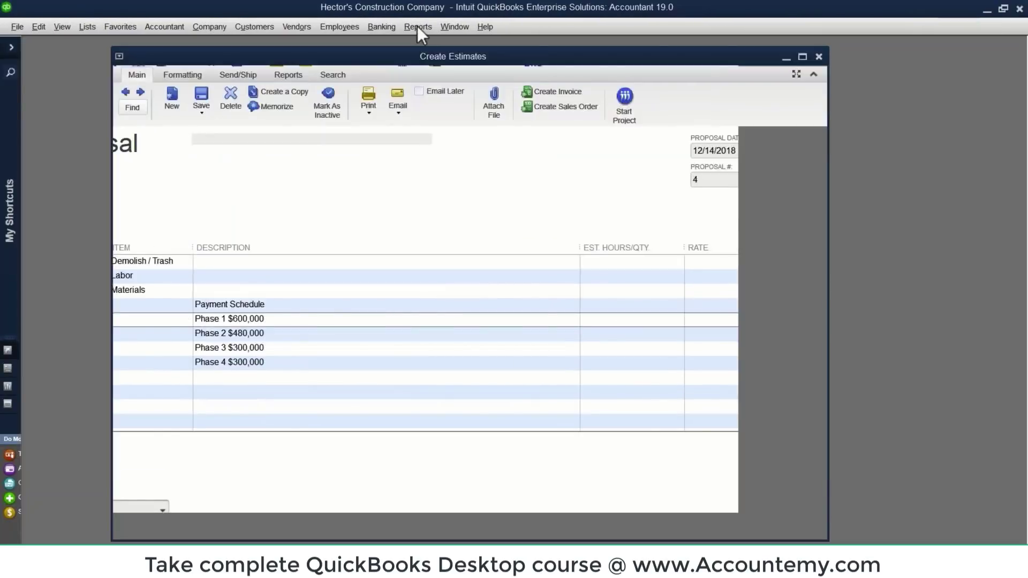
# - Run the Job Estimates vs. Actuals Detail report for Miami High School and examine the Phase Payment's actual revenue
pyautogui.click(417, 26)
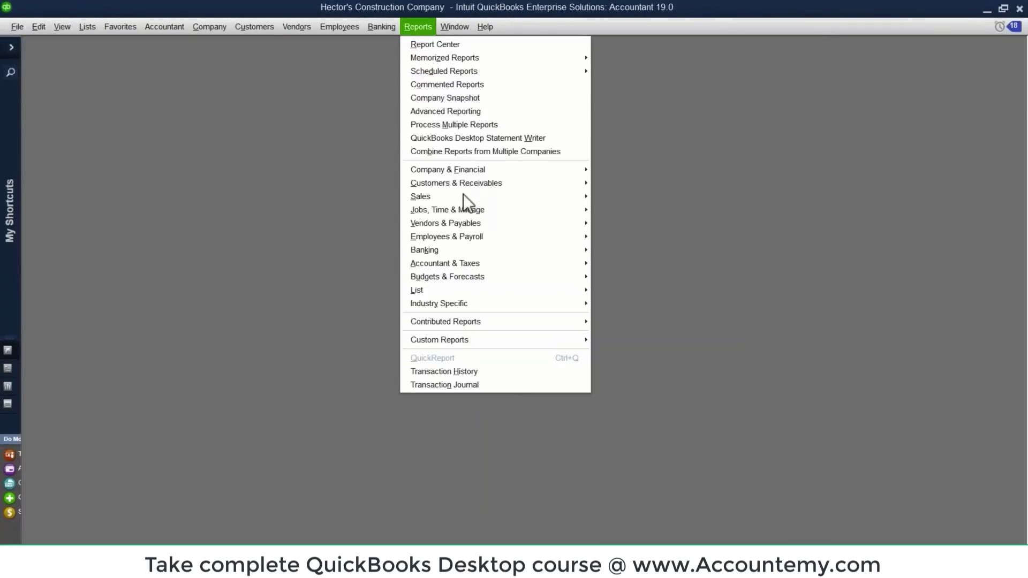
pyautogui.moveTo(469, 211)
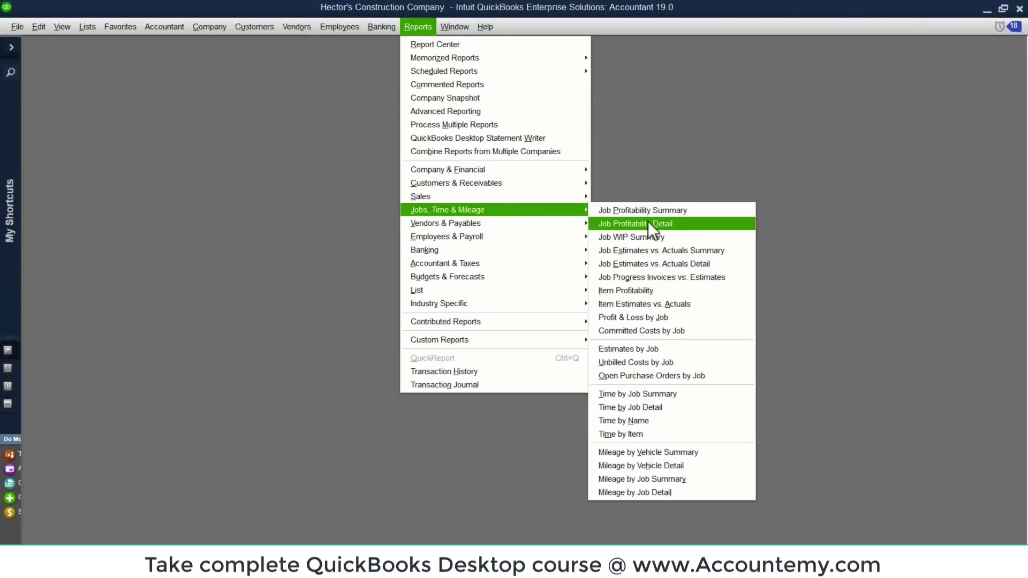
pyautogui.click(662, 262)
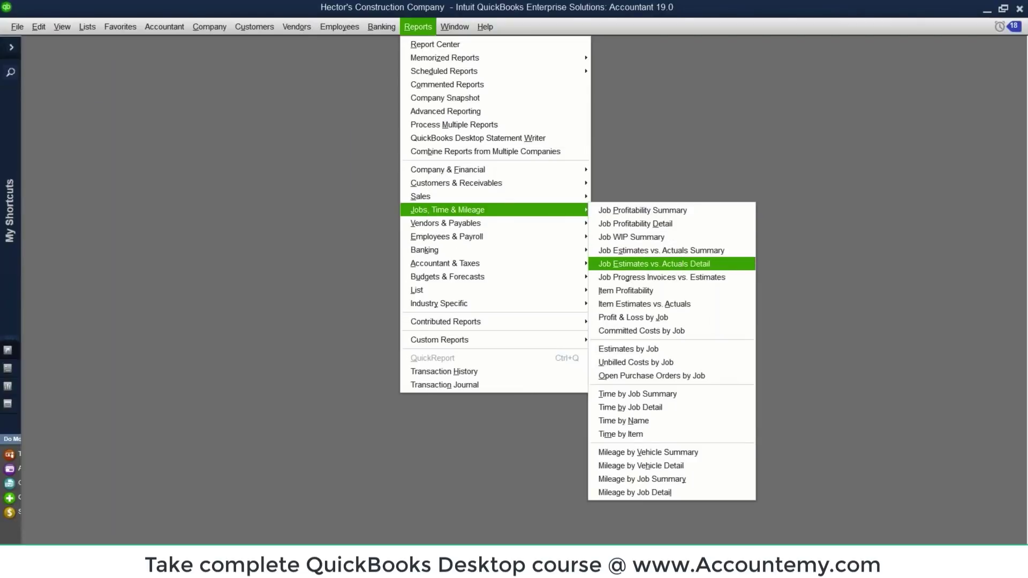
pyautogui.click(315, 140)
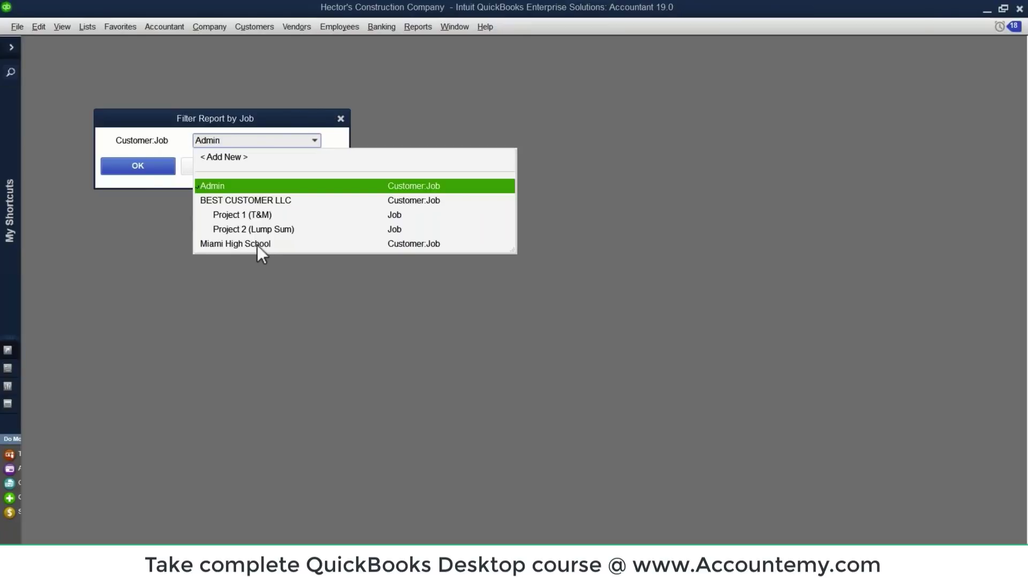
pyautogui.click(257, 243)
pyautogui.click(141, 165)
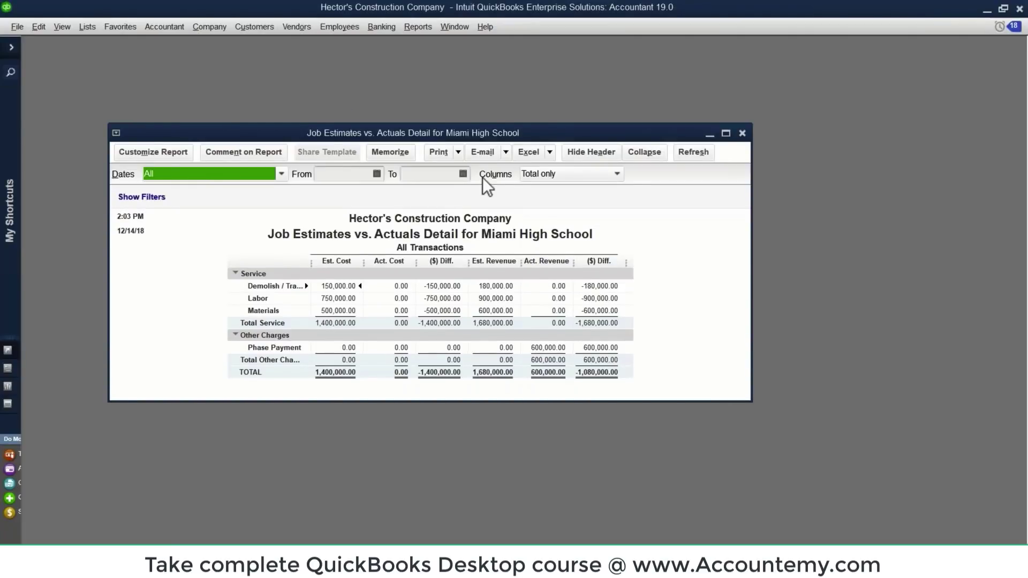
pyautogui.moveTo(411, 133); pyautogui.dragTo(411, 92)
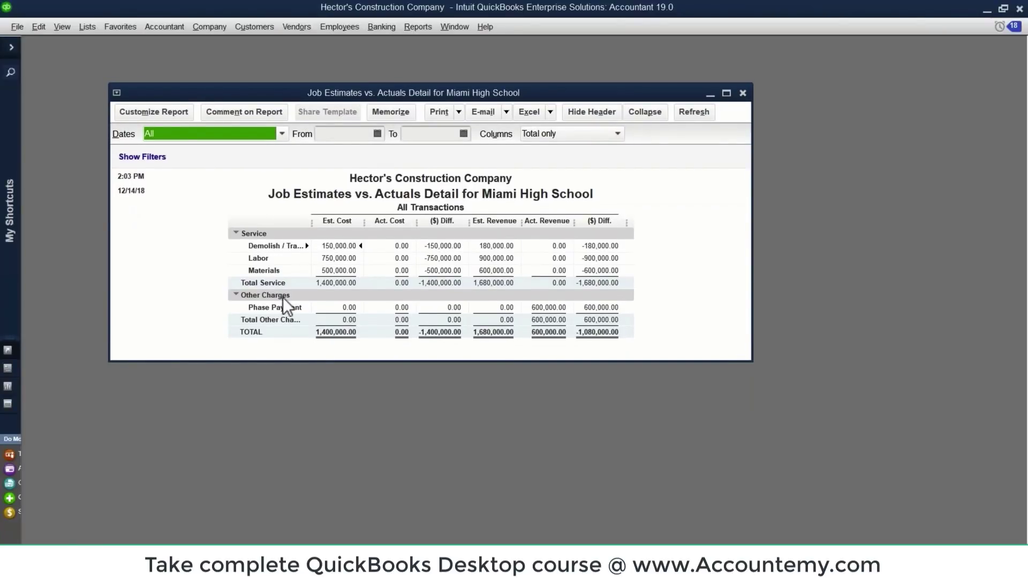
pyautogui.press('ctrl')
pyautogui.doubleClick(548, 308)
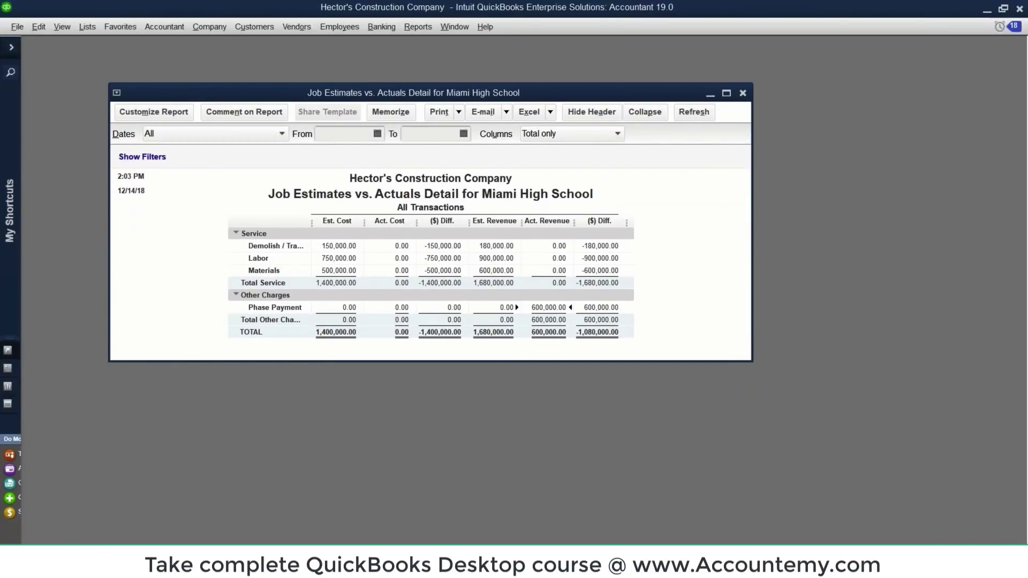
pyautogui.press('ctrl')
pyautogui.press('ctrl')
# - Run the standard Profit & Loss report for 12/14/2018 only
pyautogui.click(423, 28)
pyautogui.moveTo(490, 169)
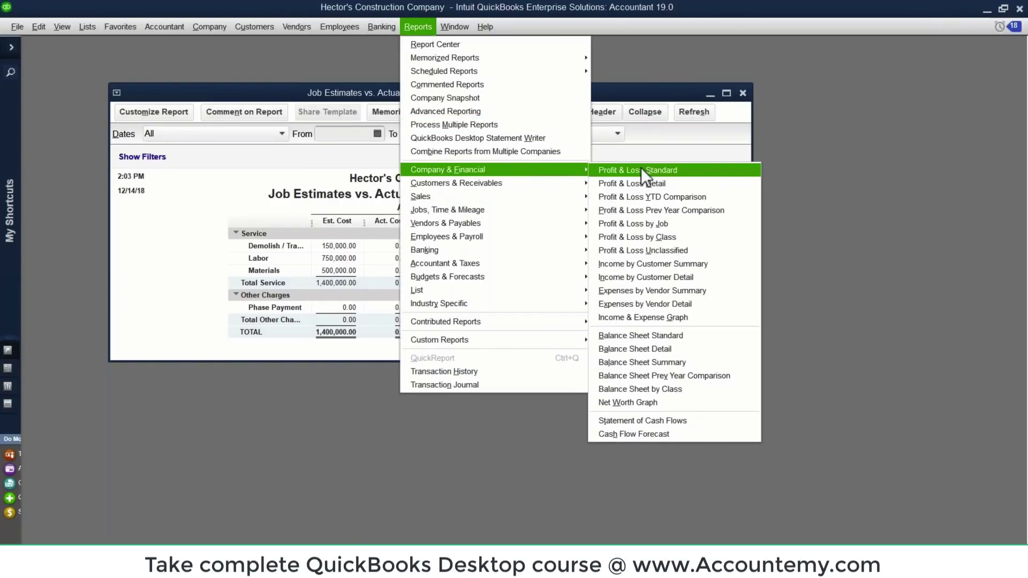
pyautogui.click(642, 168)
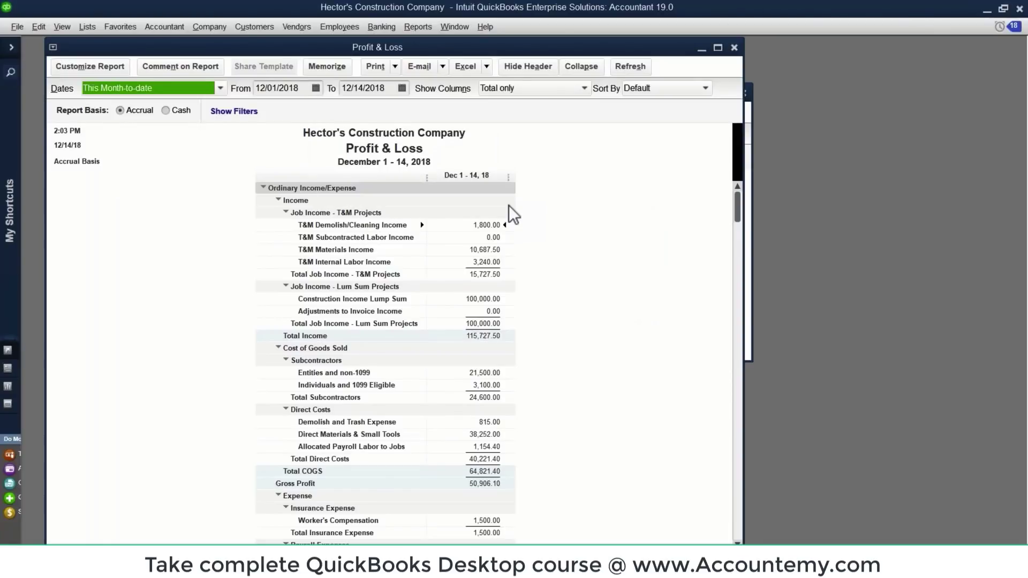
pyautogui.click(299, 89)
pyautogui.press('t')
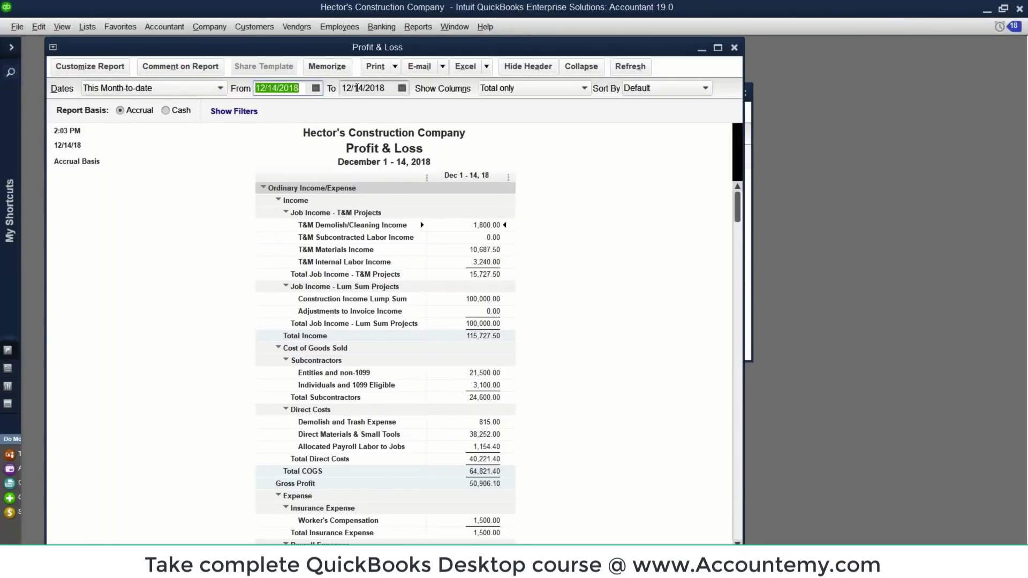
pyautogui.click(369, 88)
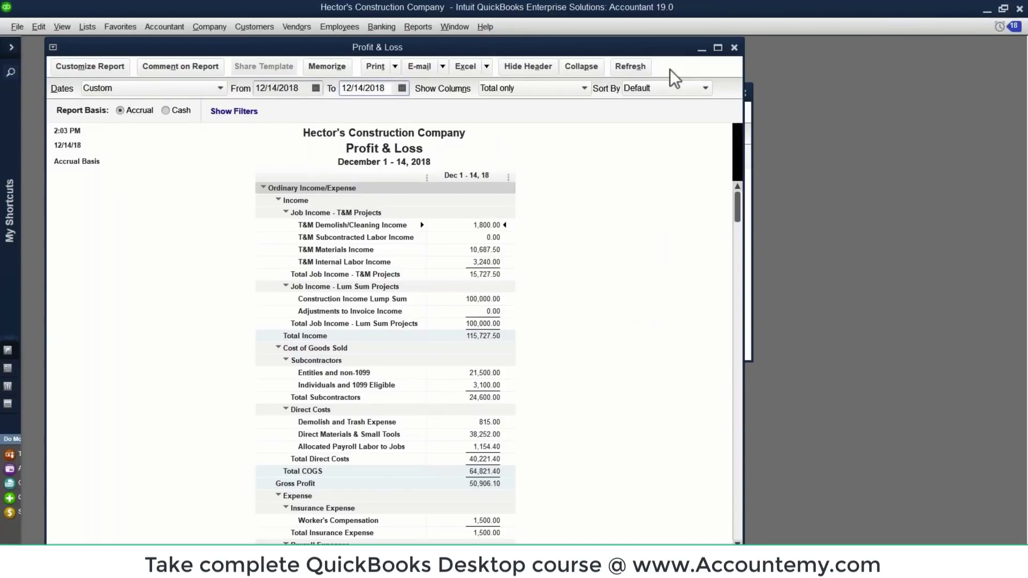
pyautogui.click(631, 67)
# - Arrange the Profit & Loss and Job Estimates vs. Actuals Detail reports side by side to compare their revenue
pyautogui.moveTo(265, 44); pyautogui.dragTo(774, 53)
pyautogui.moveTo(345, 94); pyautogui.dragTo(275, 87)
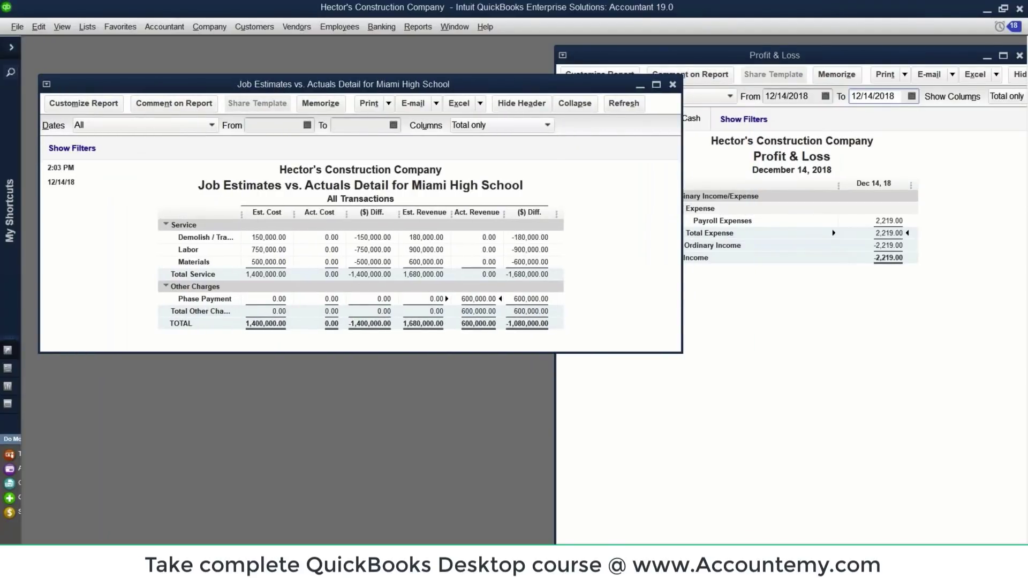
pyautogui.click(787, 316)
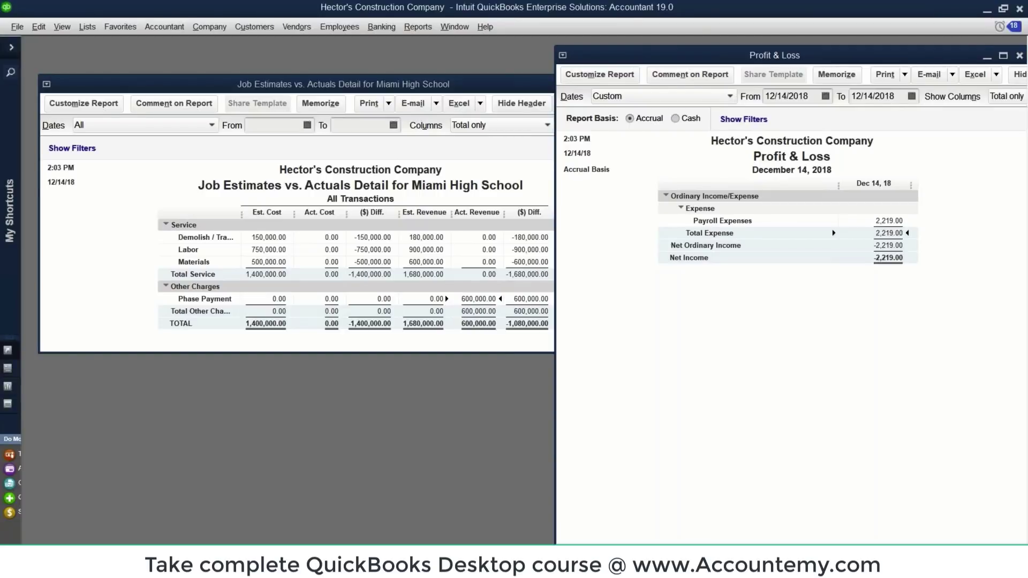
# - Open a blank vendor bill for entry
pyautogui.click(301, 28)
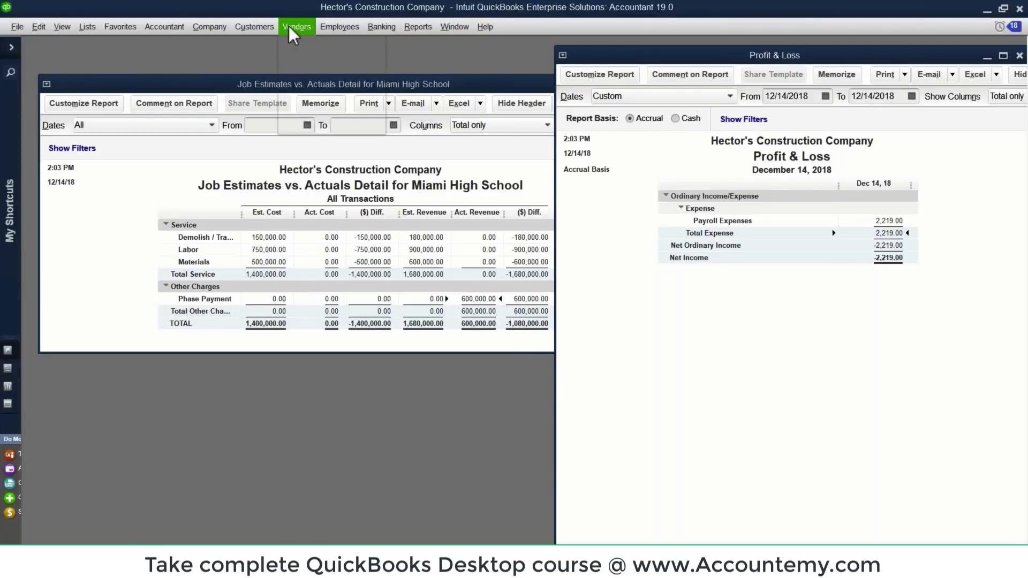
pyautogui.moveTo(297, 31)
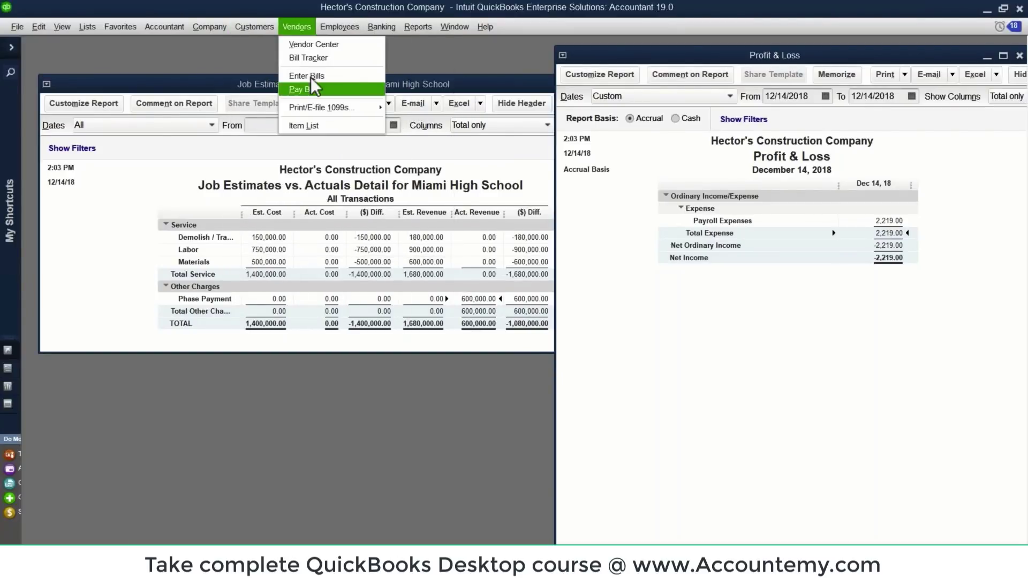
pyautogui.click(310, 76)
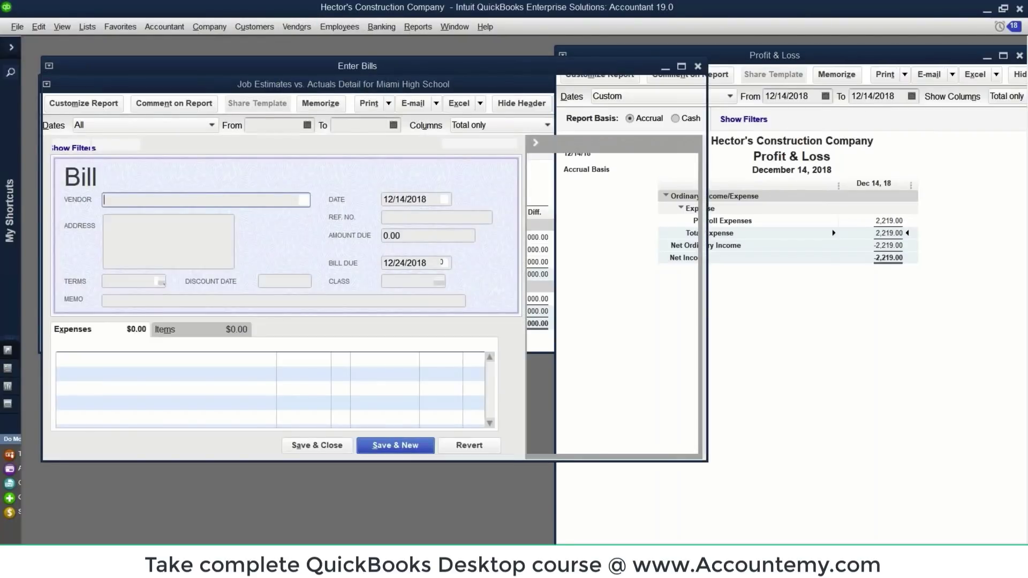
pyautogui.hotkey('shift', 'Tab')
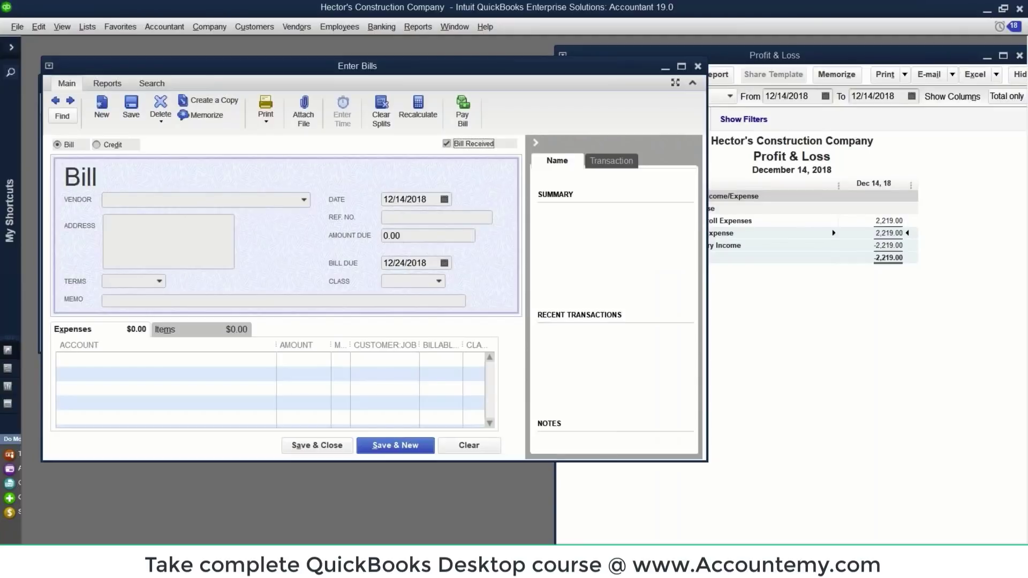
pyautogui.click(97, 144)
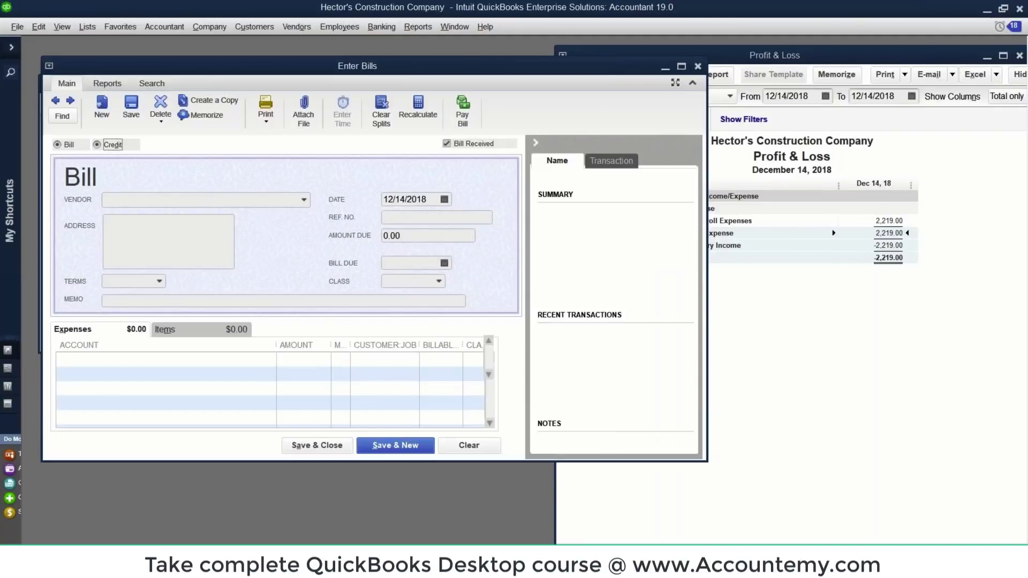
pyautogui.write('mO')
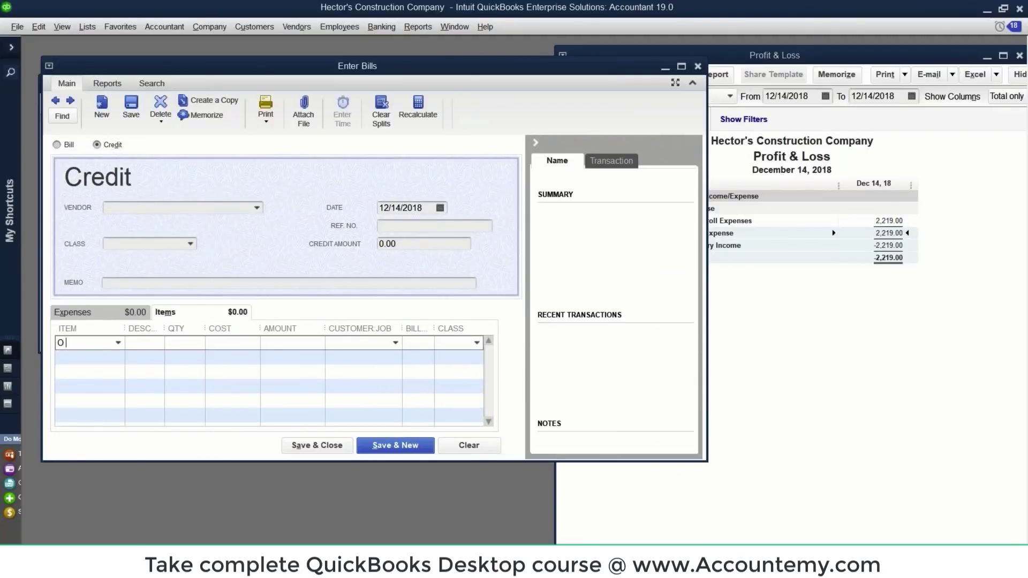
pyautogui.press('Tab')
pyautogui.click(537, 204)
pyautogui.click(58, 146)
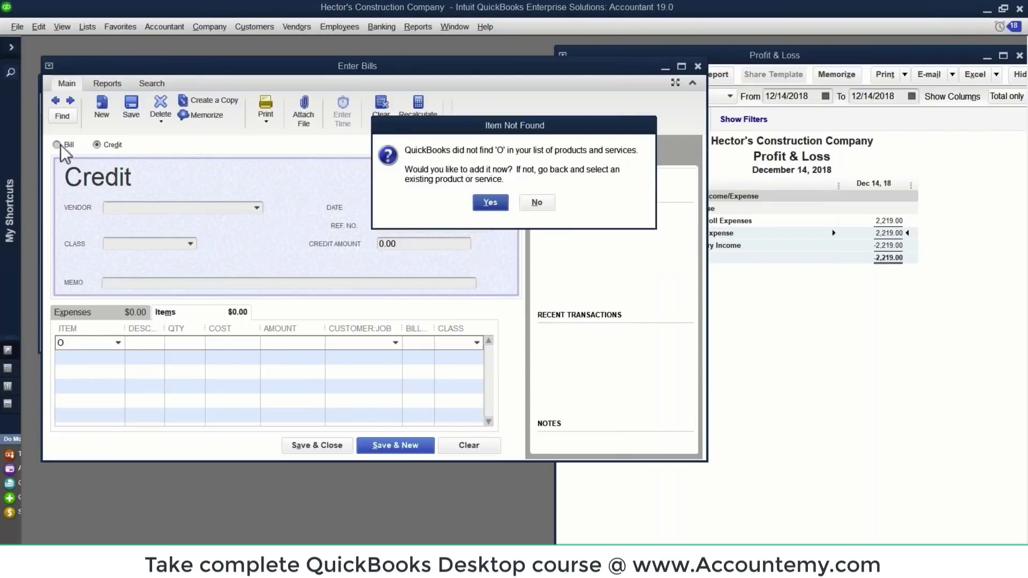
pyautogui.click(490, 202)
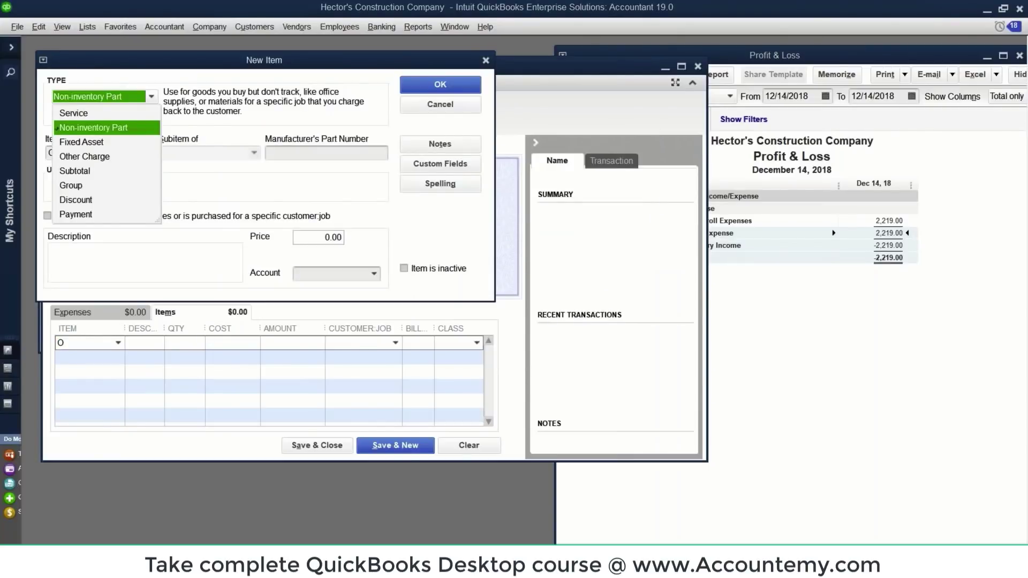
pyautogui.click(439, 103)
pyautogui.click(57, 144)
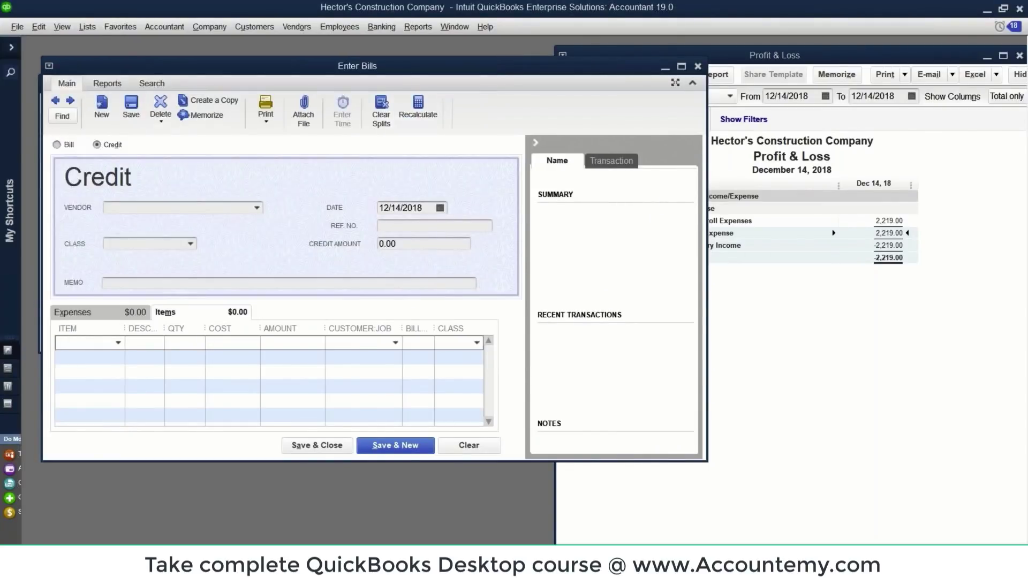
# - Choose Demolish and Clean Co. as the bill's vendor and add Demolish / Trash as the first line item
pyautogui.write('Demolish and Clean Co.')
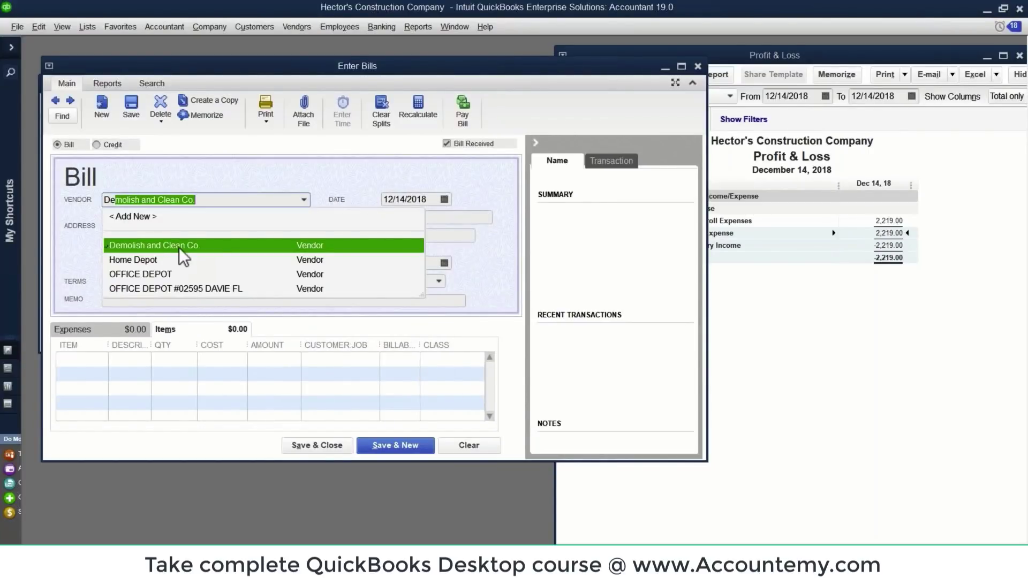
pyautogui.click(179, 249)
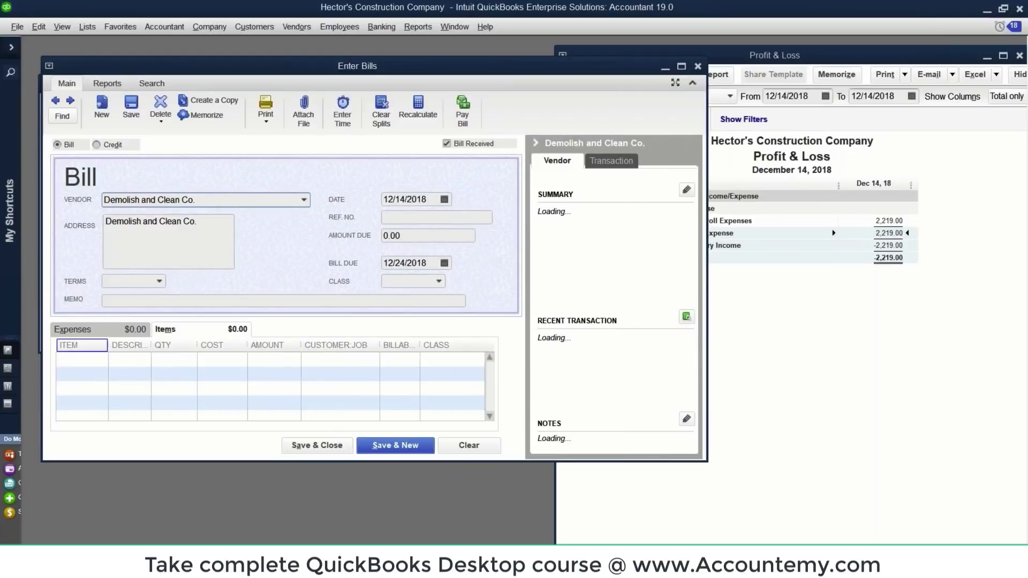
pyautogui.click(87, 364)
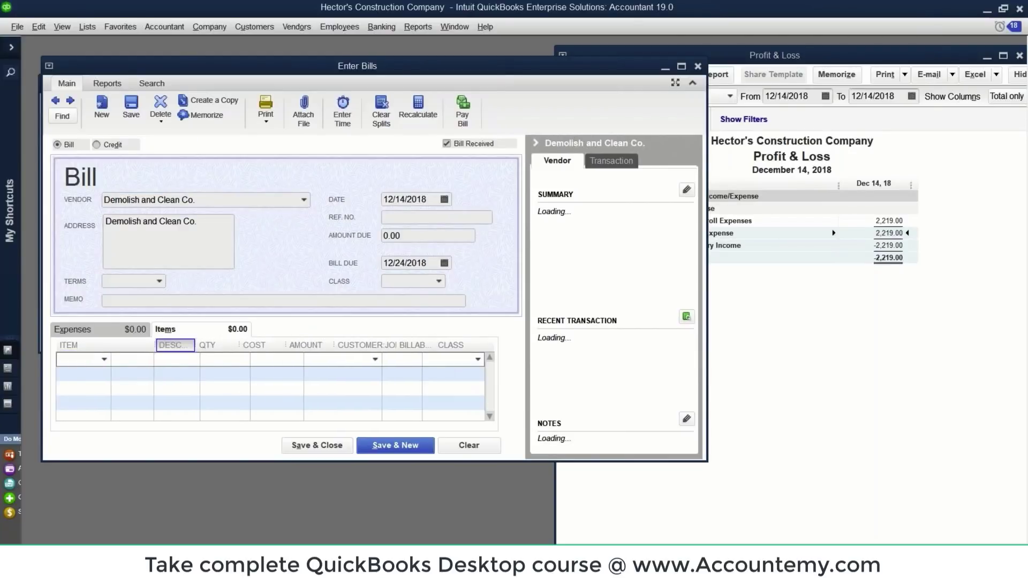
pyautogui.write('Demolish / Trash')
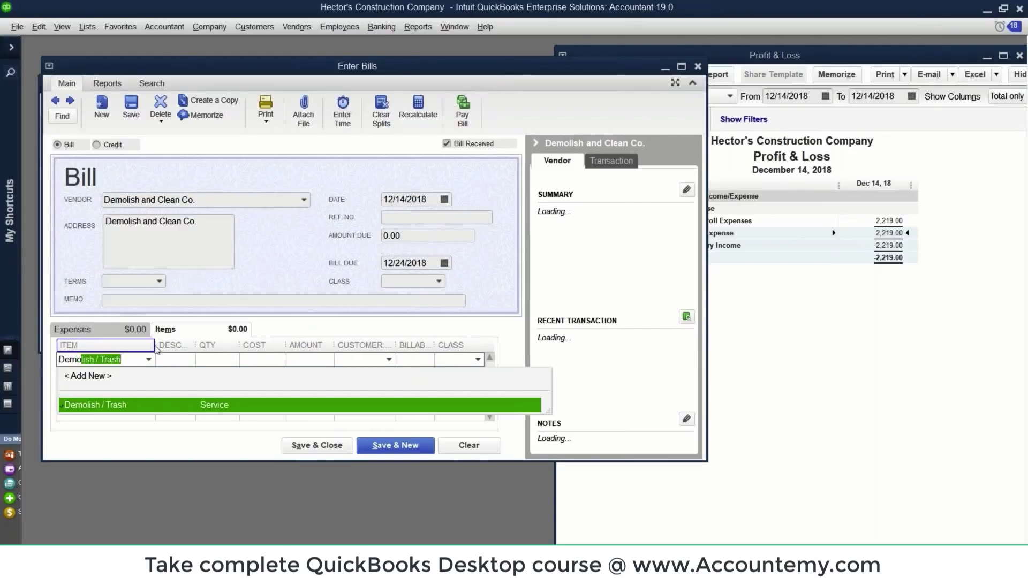
pyautogui.press('Tab')
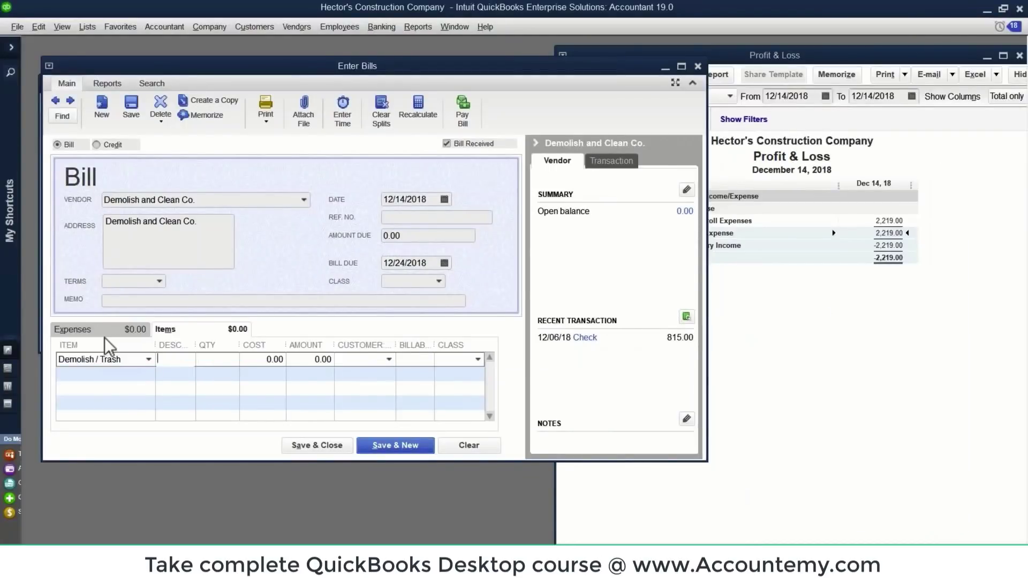
pyautogui.hotkey('shift', 'Tab')
# - Set the Demolish / Trash line's cost to 75,000 without updating the item record
pyautogui.click(261, 361)
pyautogui.write('75000')
pyautogui.press('Tab')
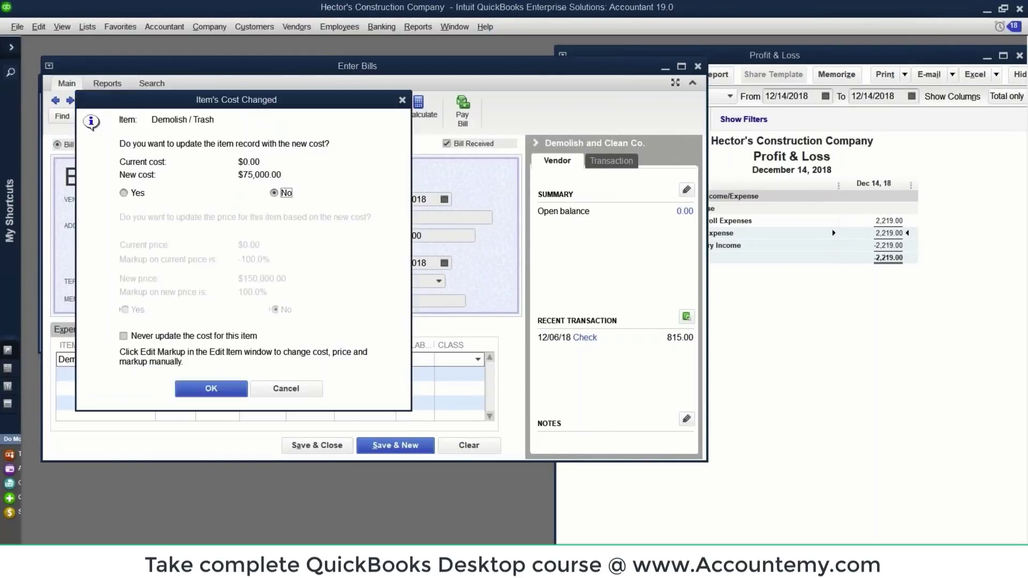
pyautogui.click(210, 390)
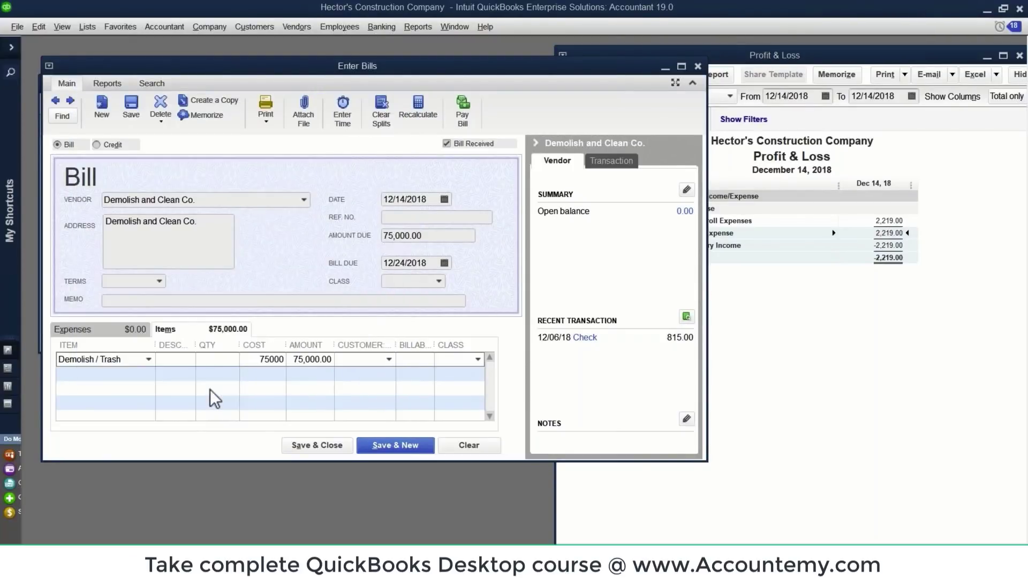
pyautogui.click(297, 362)
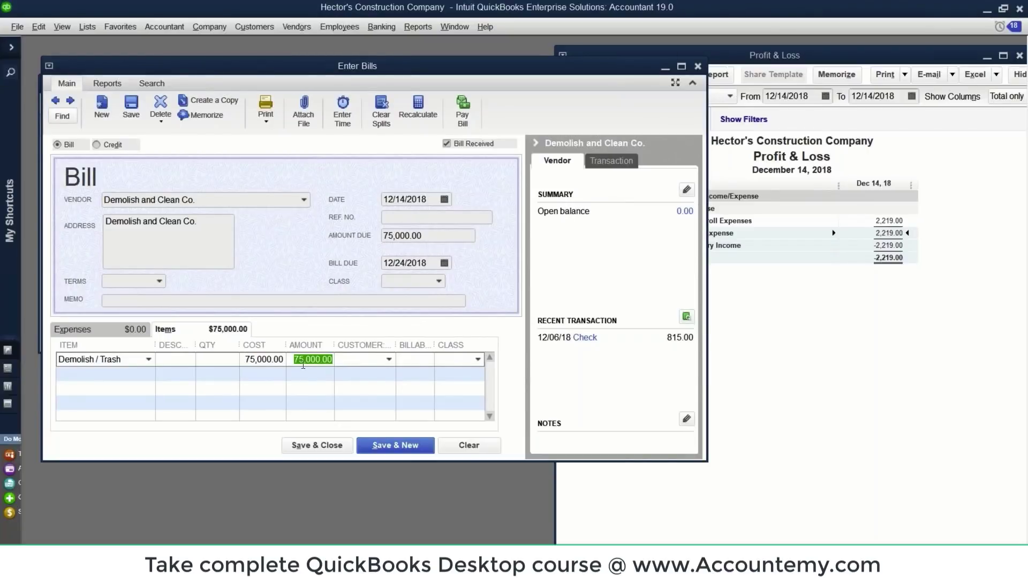
# - Change the Demolish / Trash line's cost to 150,000 without updating the item record
pyautogui.hotkey('shift', 'Tab')
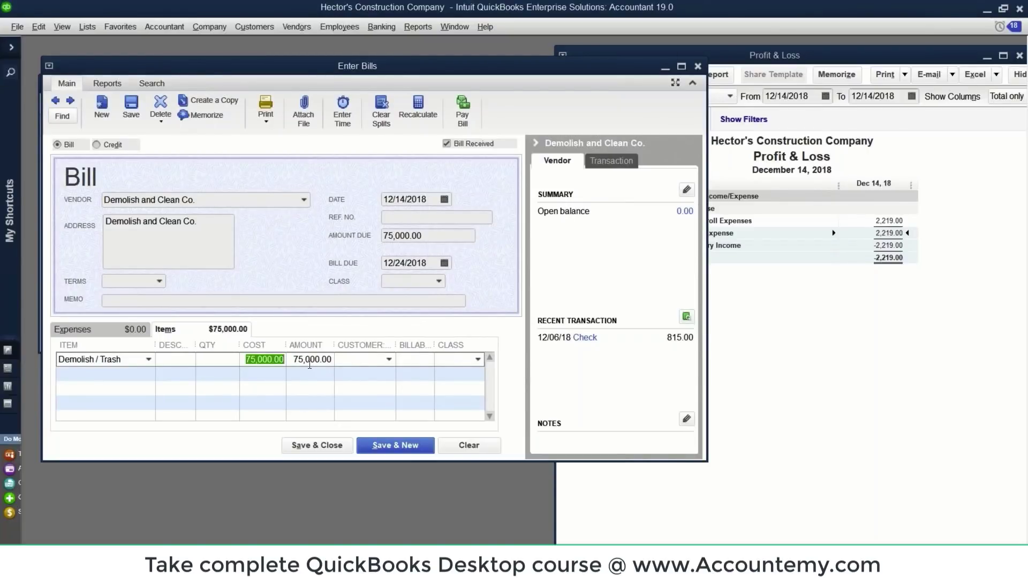
pyautogui.press('Home')
pyautogui.write('15')
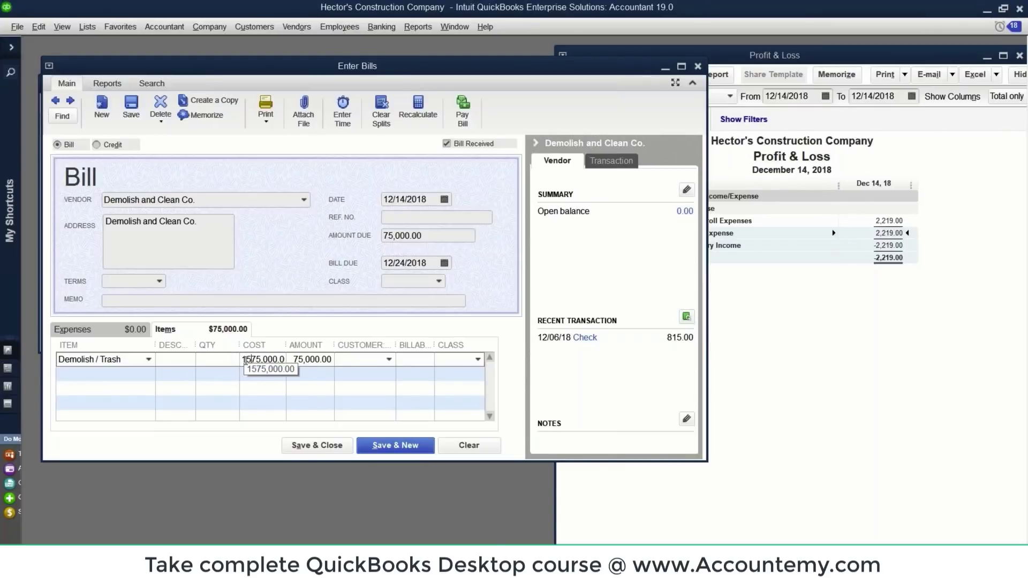
pyautogui.press('Delete')
pyautogui.press('Delete')
pyautogui.write('0')
pyautogui.click(236, 359)
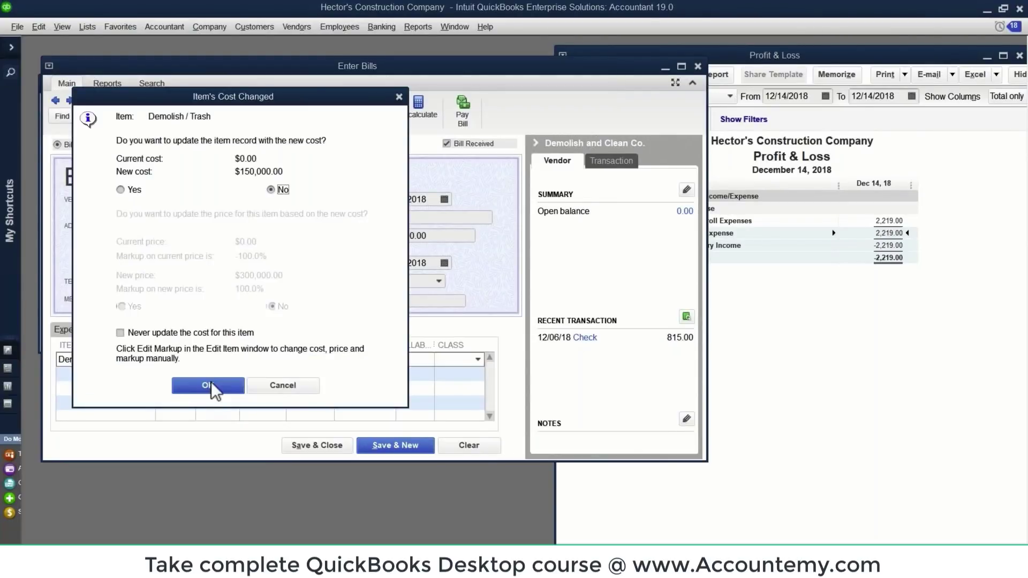
pyautogui.click(214, 386)
# - Set the Demolish / Trash line's quantity to 0.5
pyautogui.click(222, 359)
pyautogui.write('0.5')
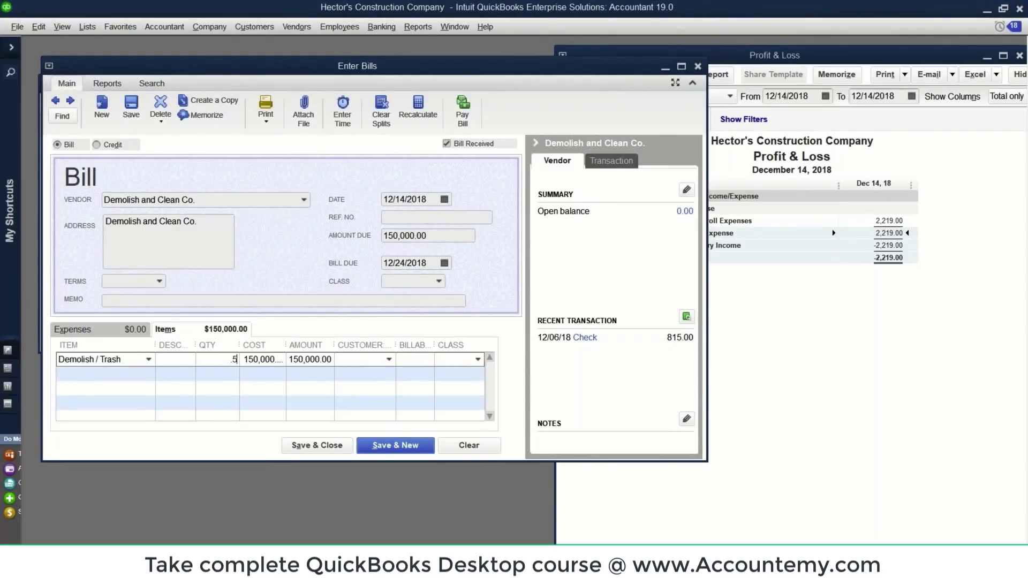
pyautogui.press('Tab')
pyautogui.hotkey('shift', 'Tab')
pyautogui.click(235, 370)
# - Widen the bill's Cost column and collapse the vendor details pane to give the line items more room
pyautogui.moveTo(287, 344); pyautogui.dragTo(322, 342)
pyautogui.click(535, 143)
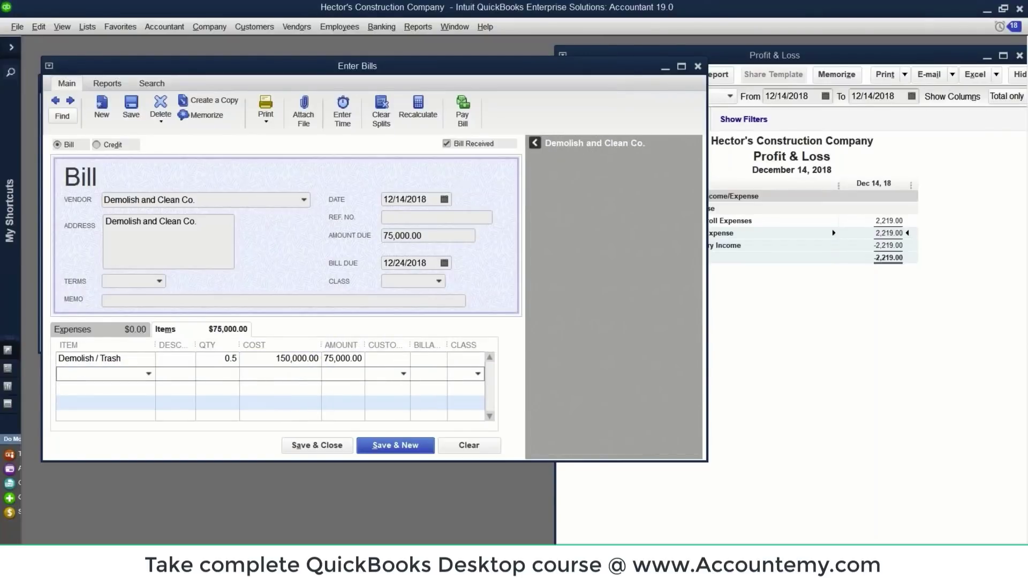
pyautogui.moveTo(223, 345); pyautogui.dragTo(213, 345)
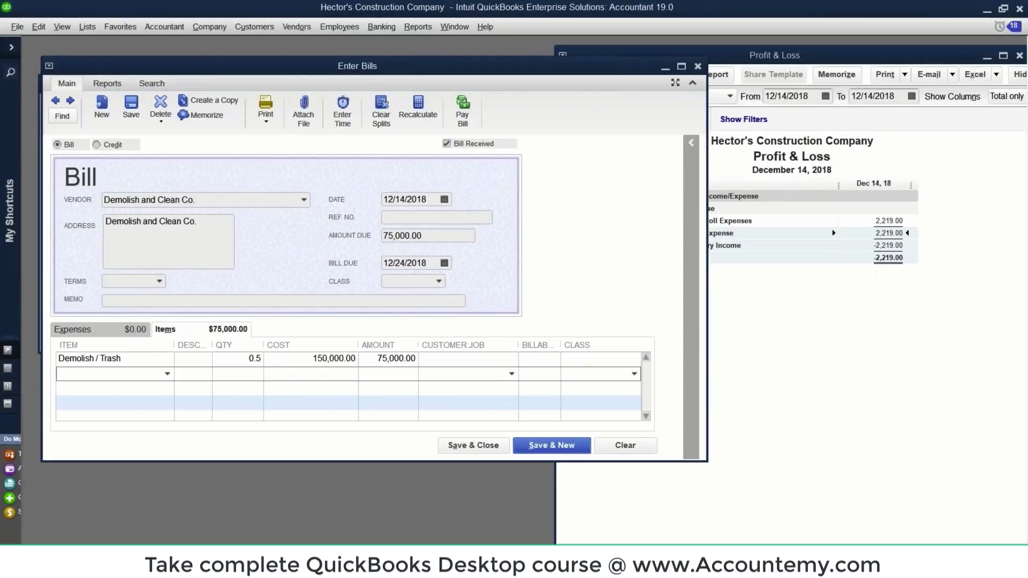
# - Assign the Demolish / Trash line to Miami High School and make it not billable
pyautogui.click(511, 360)
pyautogui.click(511, 359)
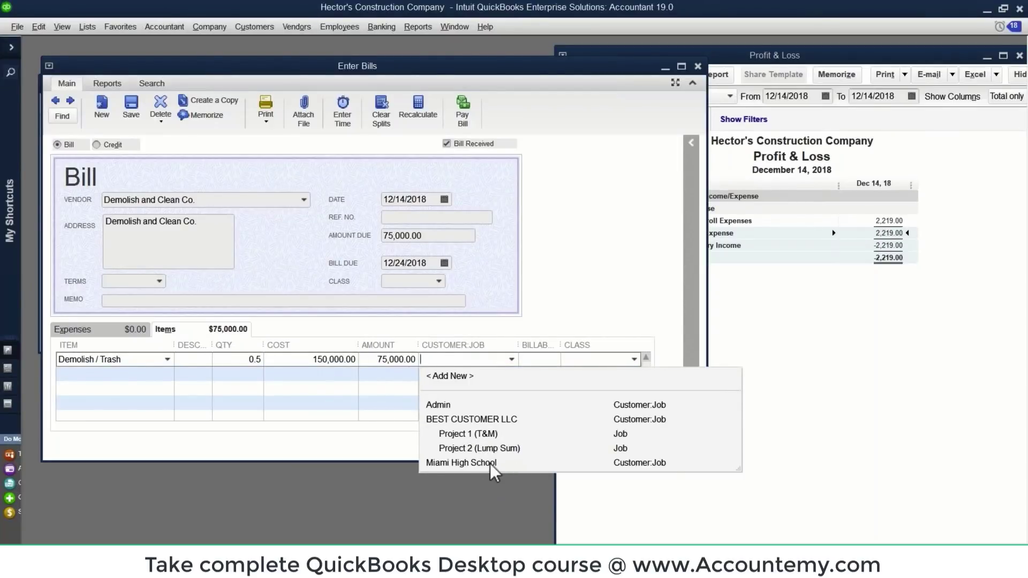
pyautogui.click(490, 464)
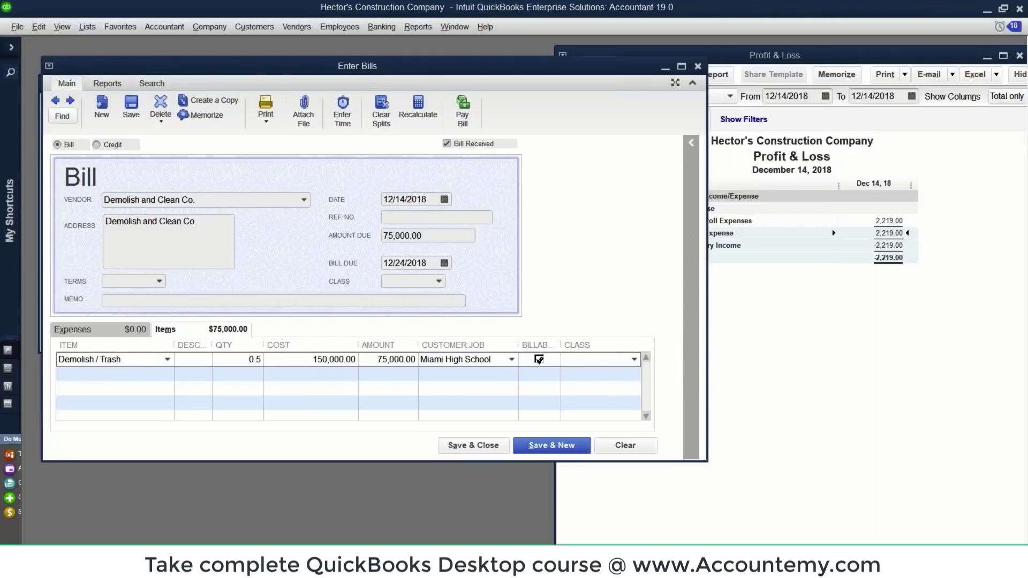
pyautogui.press('ctrl')
pyautogui.press('ctrl')
pyautogui.click(539, 361)
pyautogui.click(540, 359)
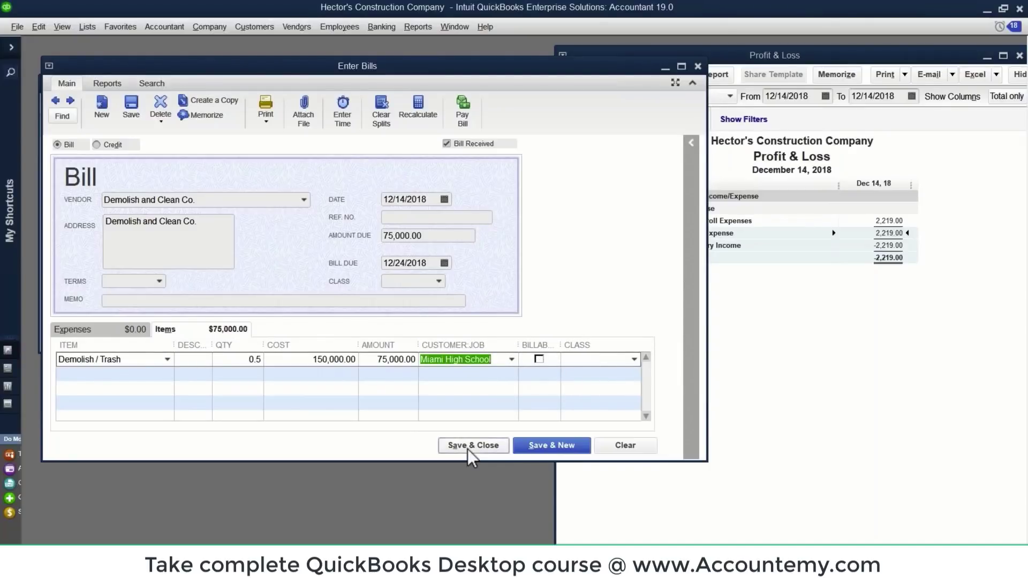
# - Save and close the Demolish and Clean Co. bill without assigning a class
pyautogui.press('ctrl')
pyautogui.press('ctrl')
pyautogui.click(467, 448)
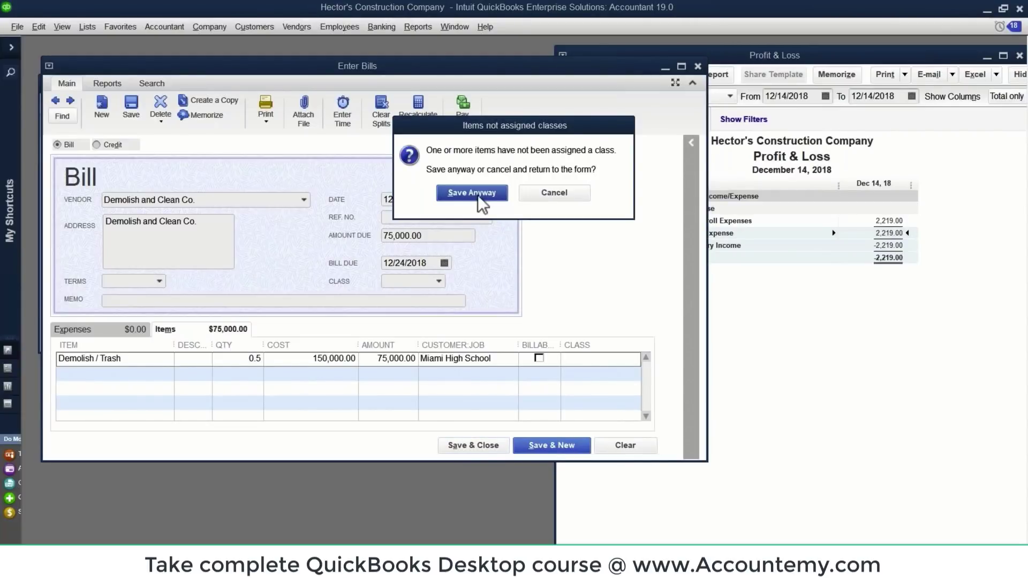
pyautogui.click(478, 194)
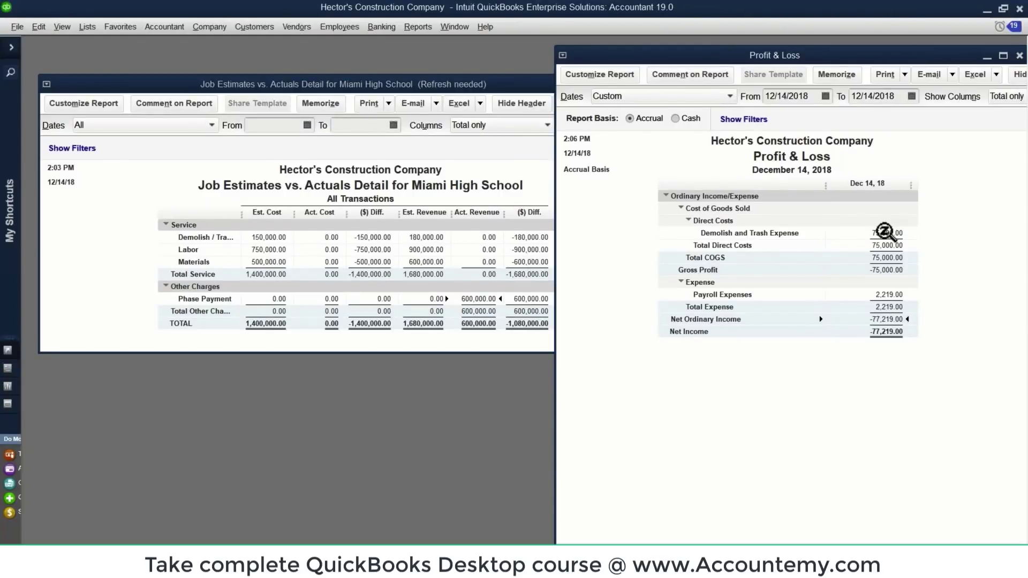
# - Open a new vendor bill for Home Depot and add Materials as its line item
pyautogui.click(245, 28)
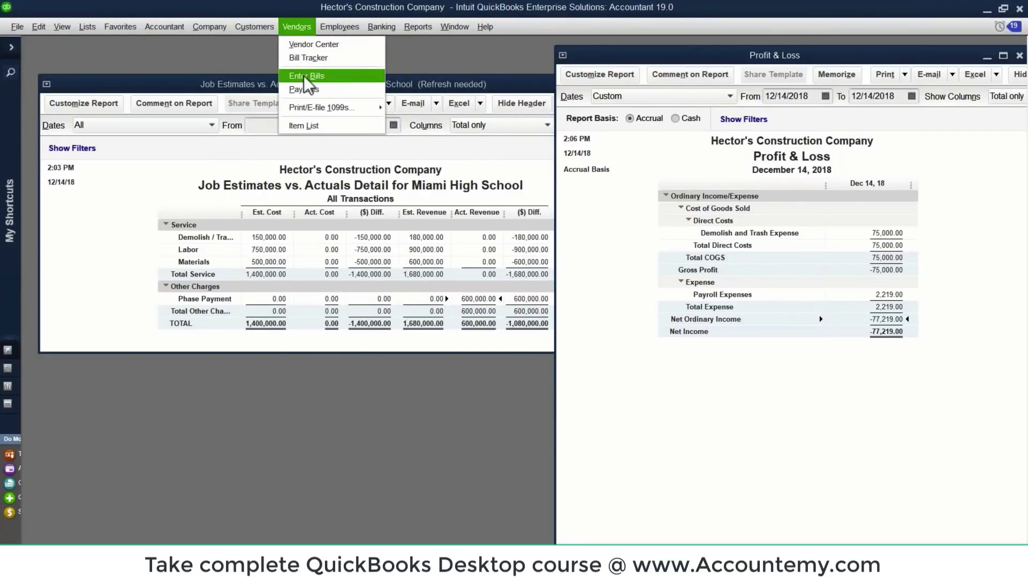
pyautogui.click(303, 76)
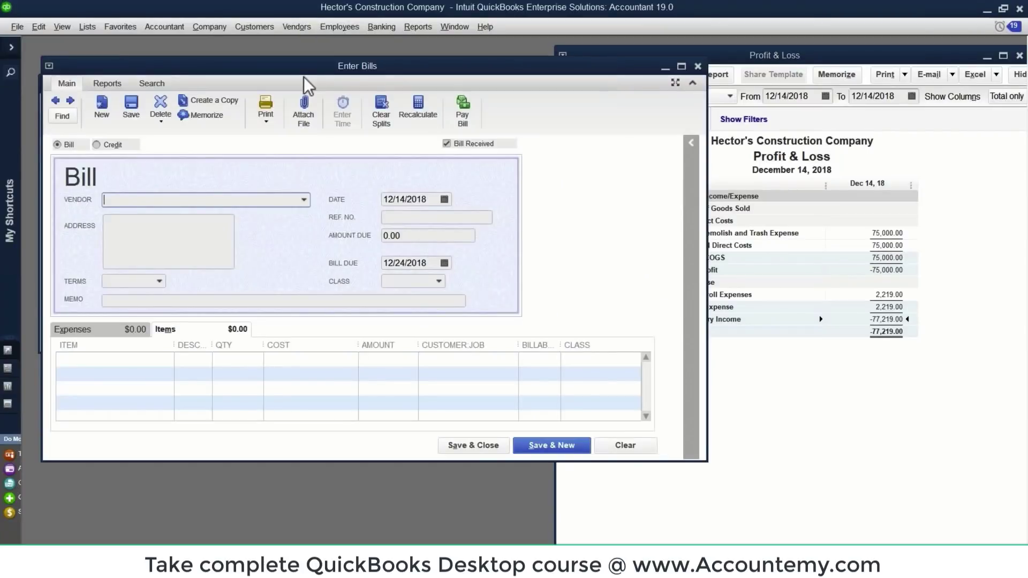
pyautogui.write('Home Depot')
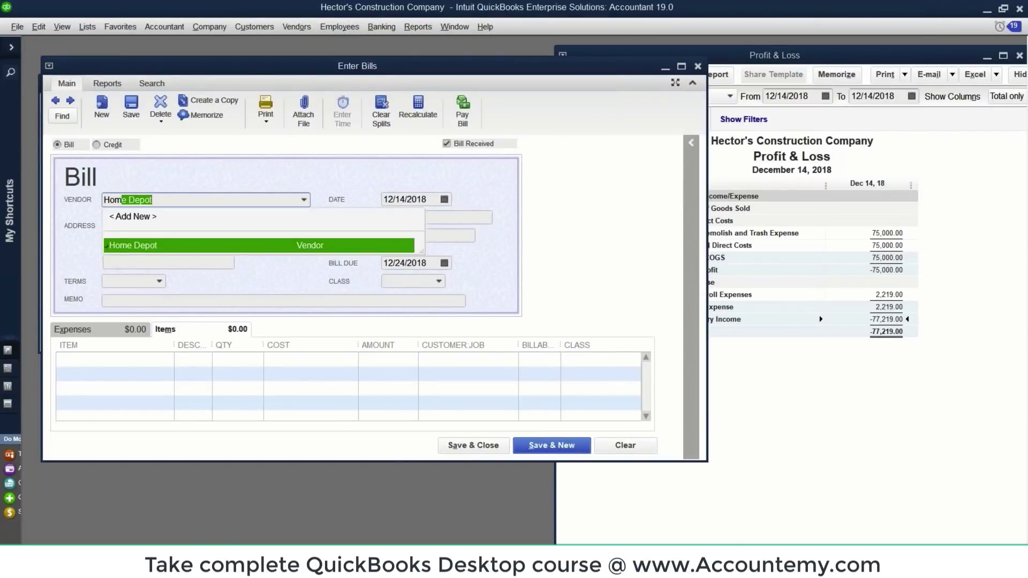
pyautogui.press('Tab')
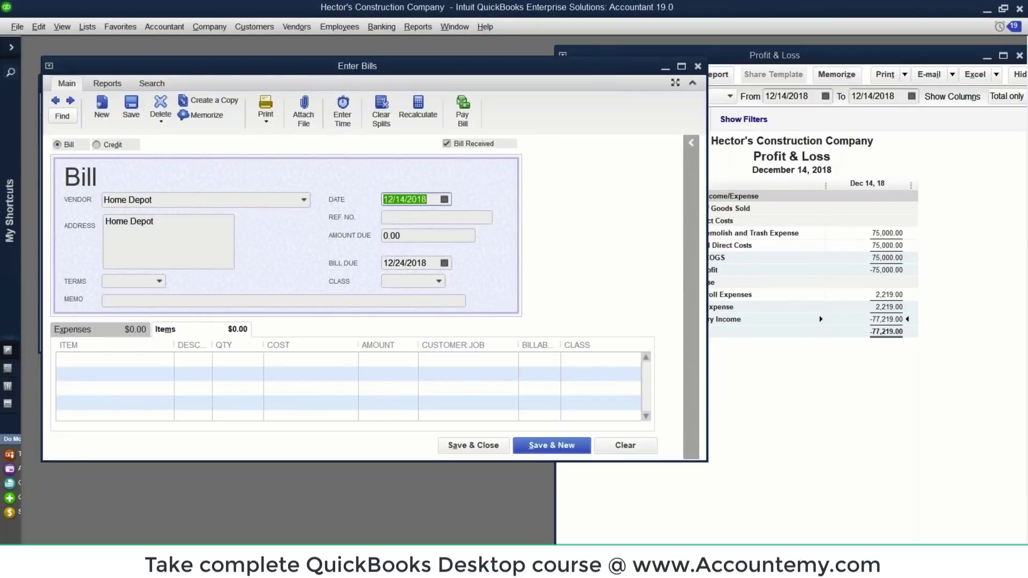
pyautogui.click(131, 356)
pyautogui.write('Materials')
pyautogui.press('Tab')
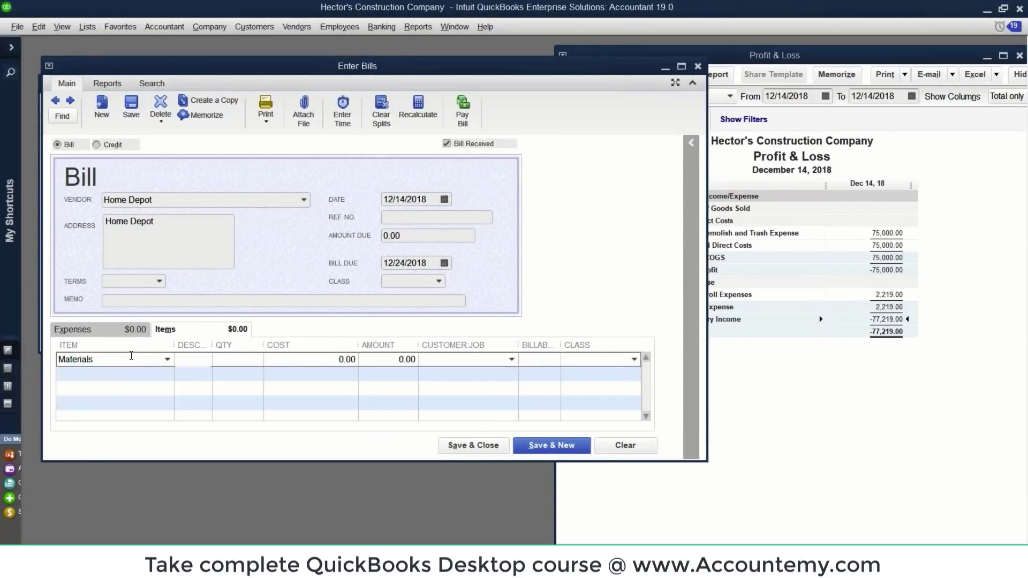
# - Set the Materials line's cost to 476,000
pyautogui.click(283, 364)
pyautogui.write('476000')
pyautogui.press('Tab')
pyautogui.click(236, 383)
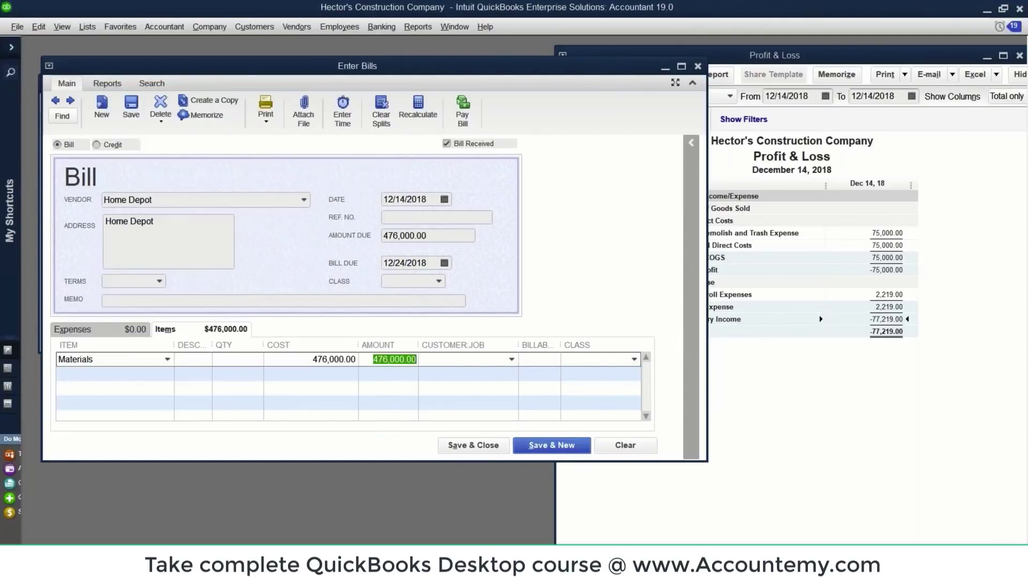
# - Assign the Materials line to Miami High School and make it not billable
pyautogui.press('Tab')
pyautogui.click(450, 376)
pyautogui.press('Escape')
pyautogui.click(512, 360)
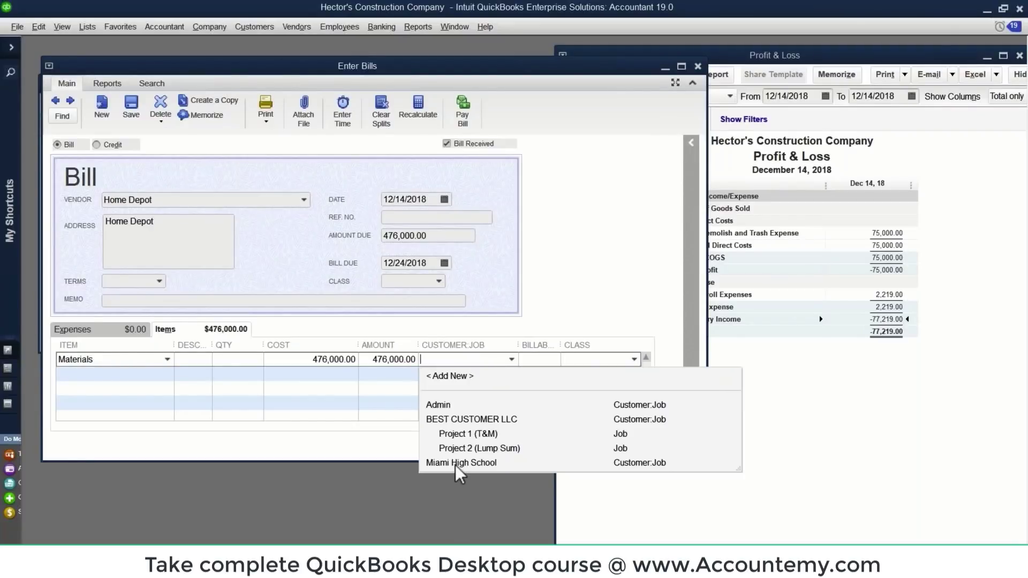
pyautogui.press('Escape')
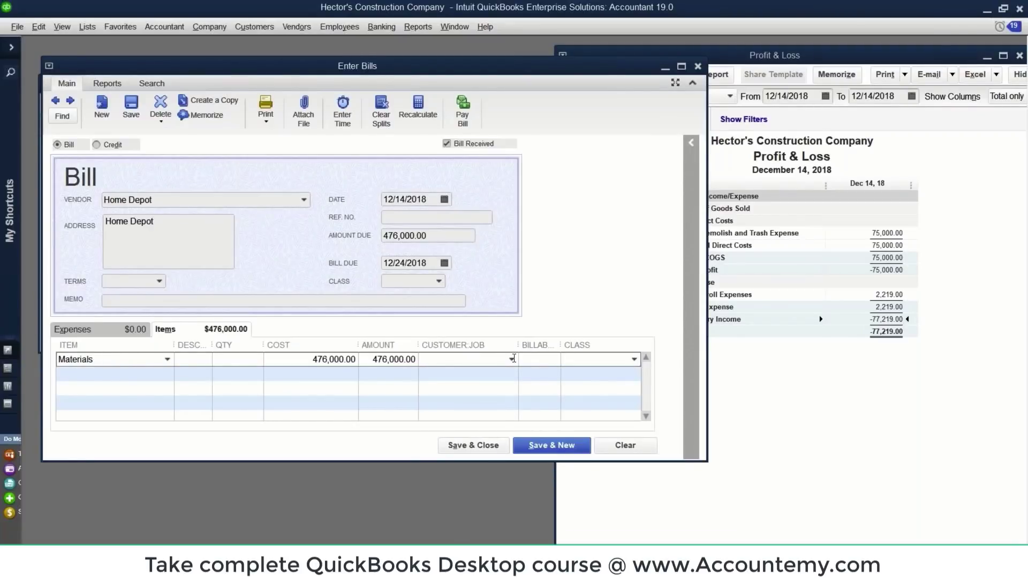
pyautogui.press('Down')
pyautogui.click(505, 359)
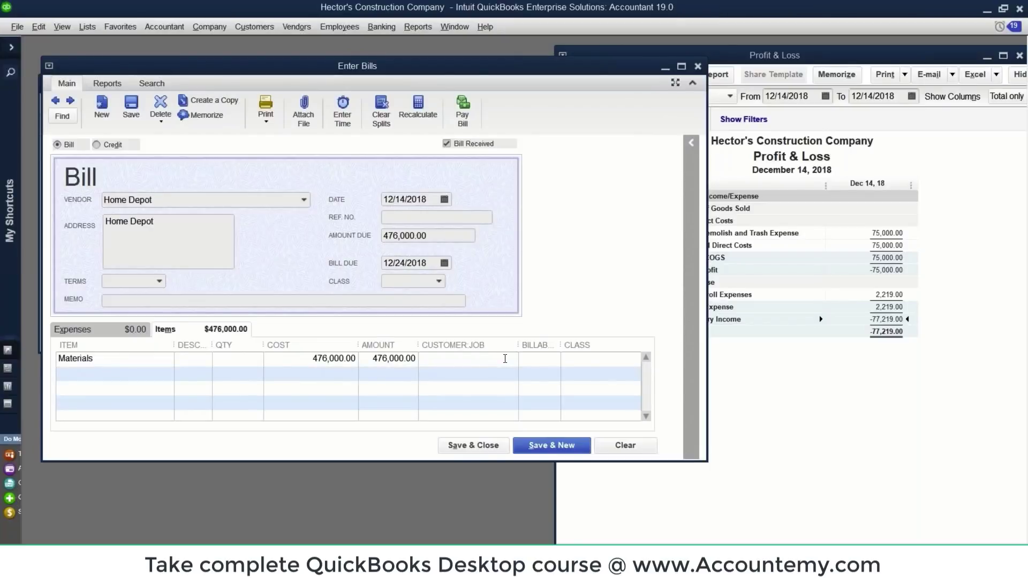
pyautogui.click(512, 359)
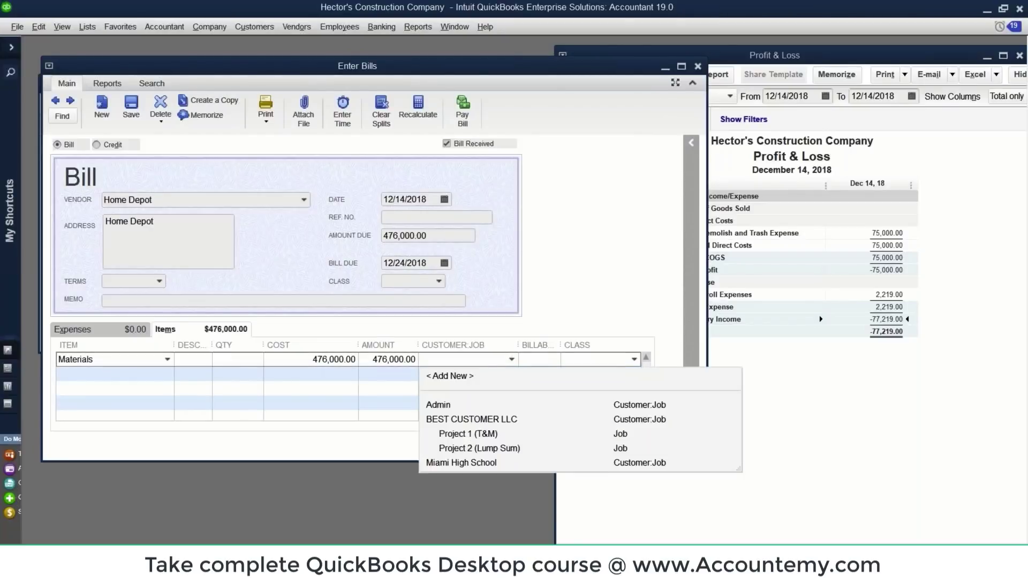
pyautogui.click(467, 463)
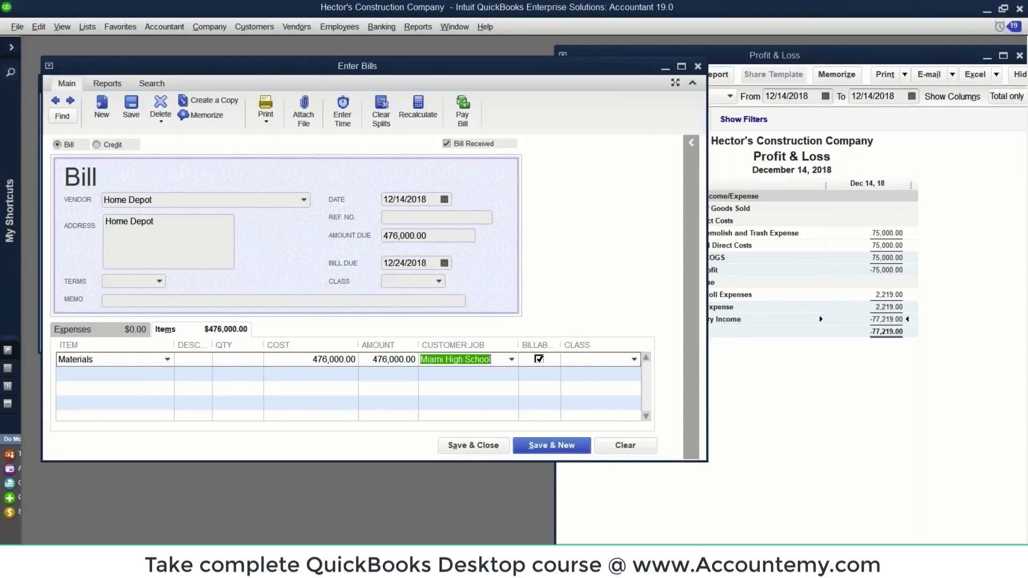
pyautogui.click(539, 360)
# - Save and close the Home Depot bill without assigning a class
pyautogui.click(229, 333)
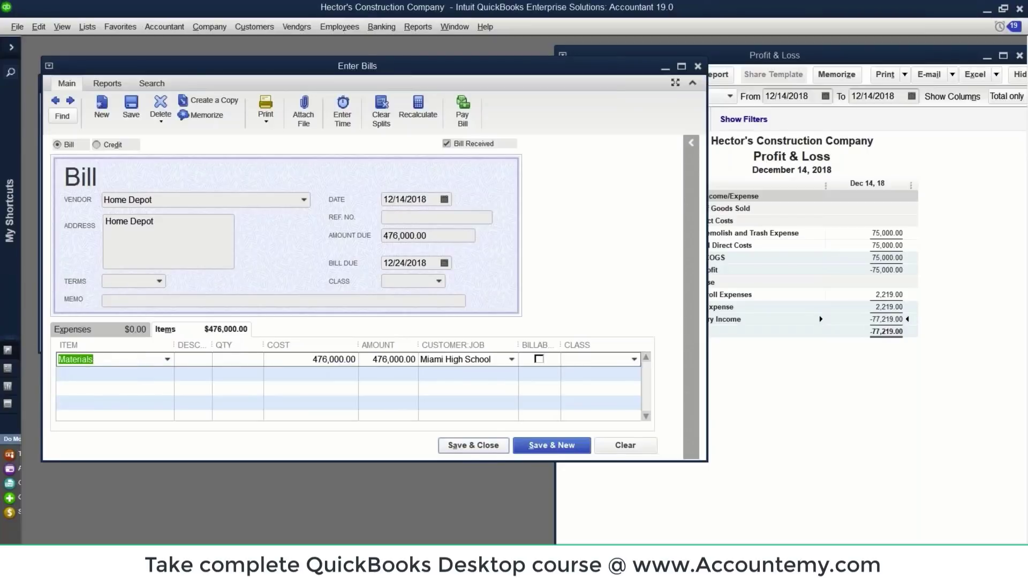
pyautogui.click(474, 446)
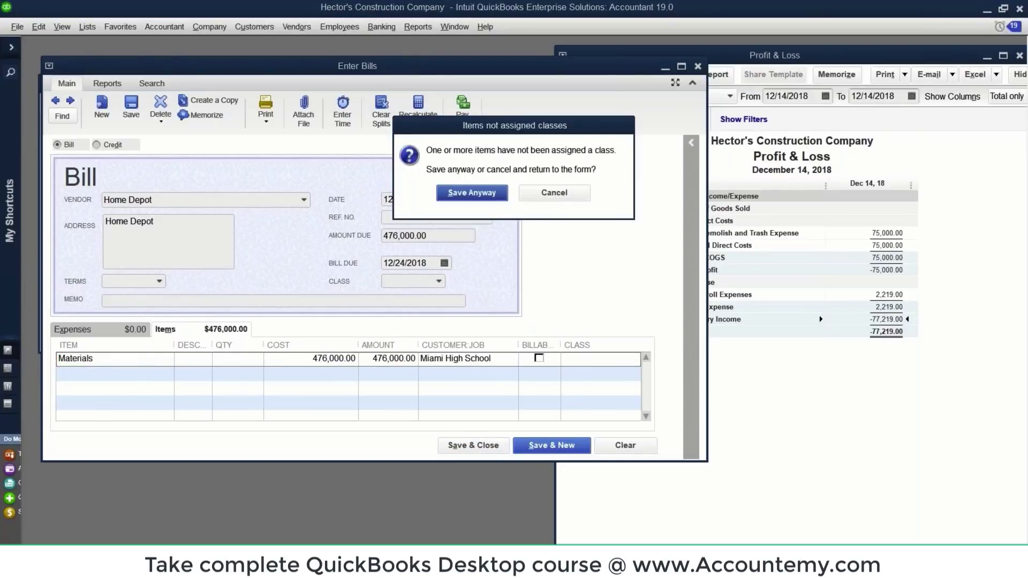
pyautogui.click(464, 194)
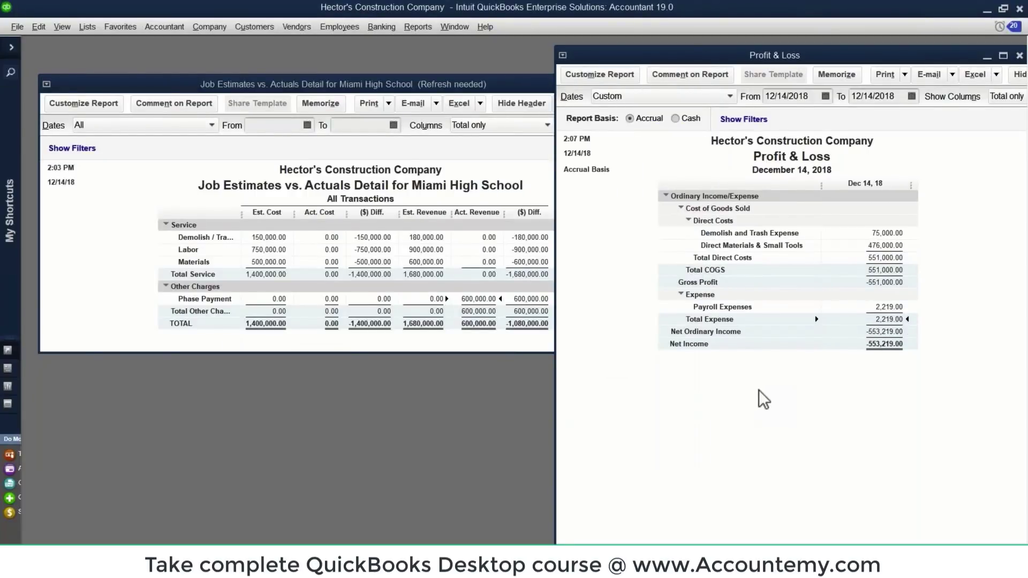
# - Refresh the Job Estimates vs. Actuals Detail report and compare the estimated and actual cost of Materials
pyautogui.click(161, 160)
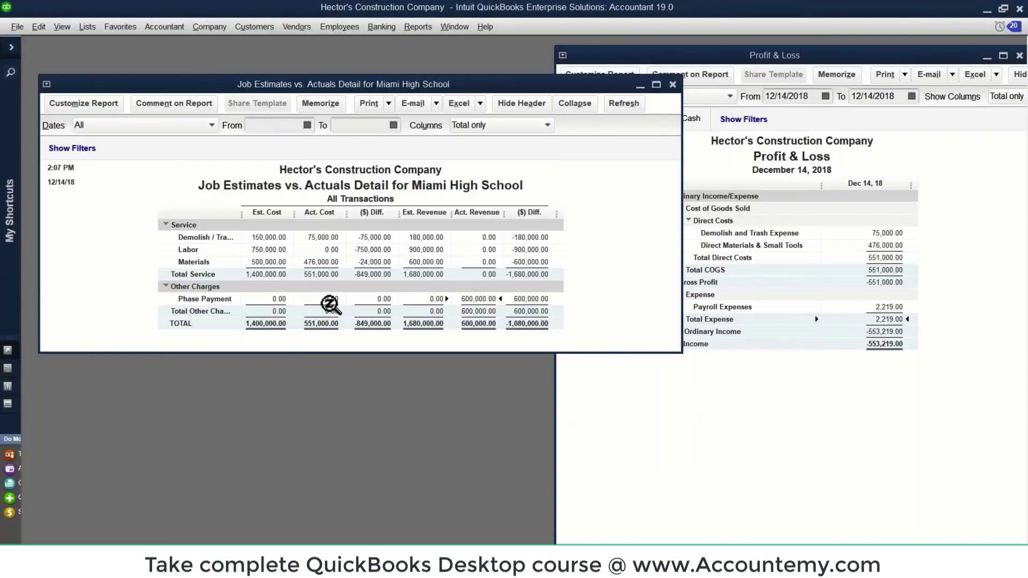
pyautogui.click(272, 263)
pyautogui.press('ctrl')
pyautogui.press('ctrl')
pyautogui.press('ctrl')
pyautogui.press('ctrl')
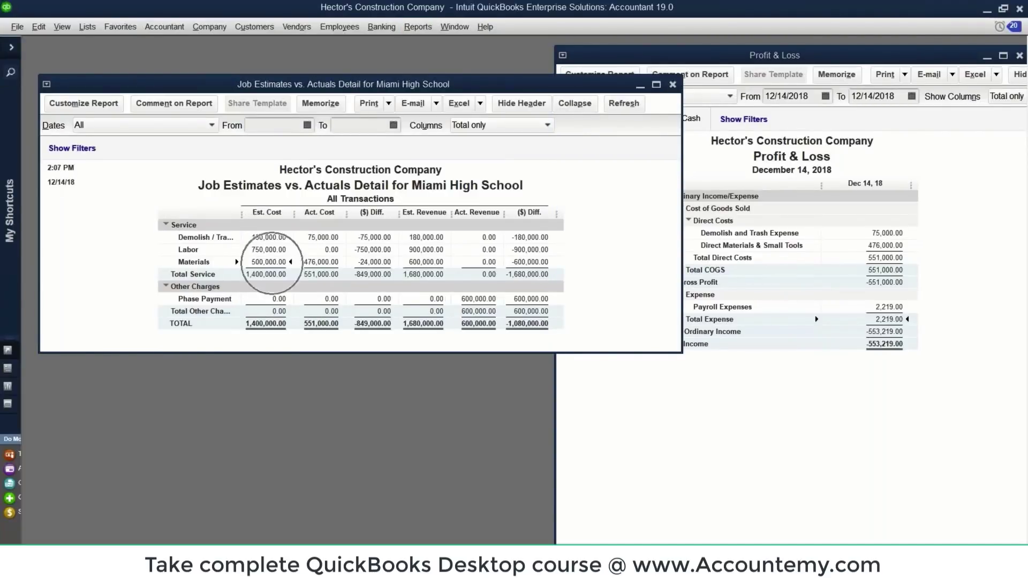
# - Compare the estimated and actual costs of the Materials, Demolish / Trash and Labor lines in the job report
pyautogui.click(337, 261)
pyautogui.press('ctrl')
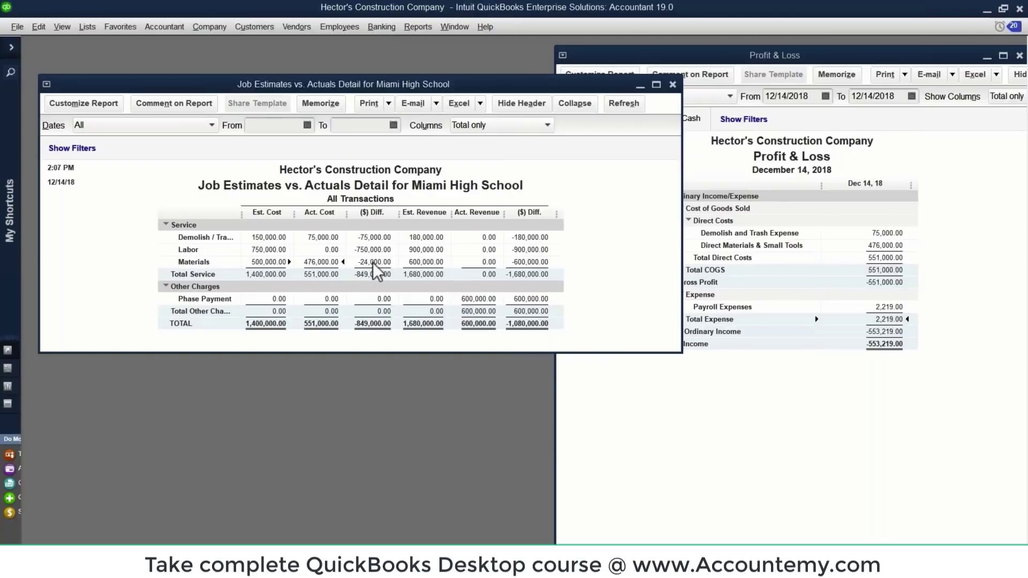
pyautogui.click(266, 235)
pyautogui.press('ctrl')
pyautogui.press('ctrl')
pyautogui.press('ctrl')
pyautogui.press('ctrl')
pyautogui.press('ctrl')
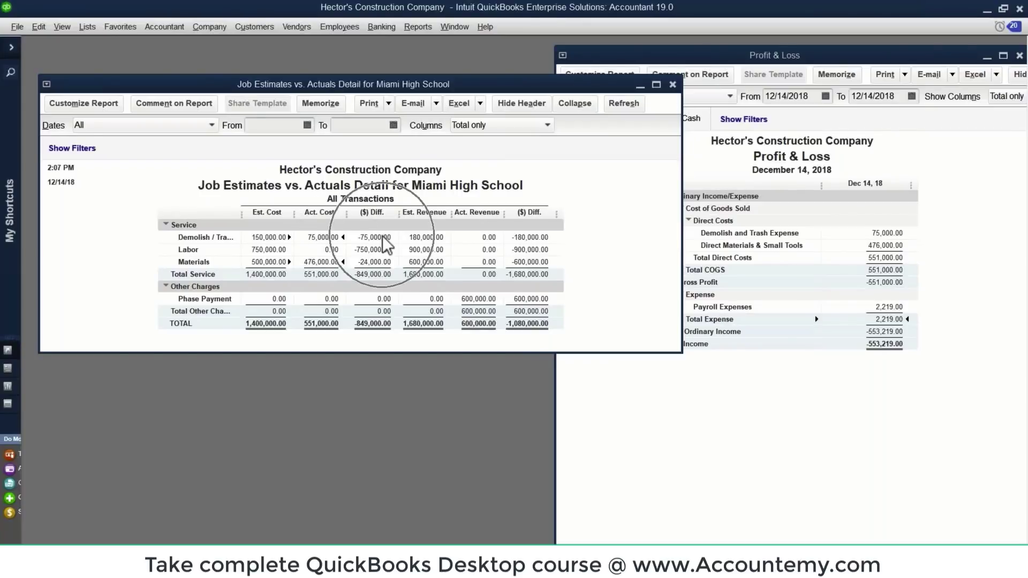
pyautogui.press('ctrl')
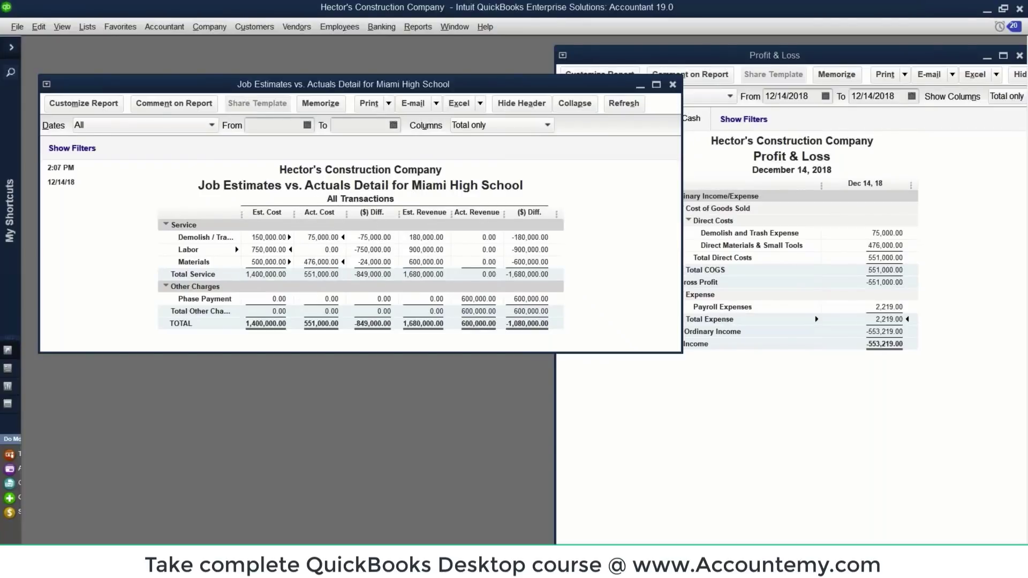
pyautogui.press('ctrl')
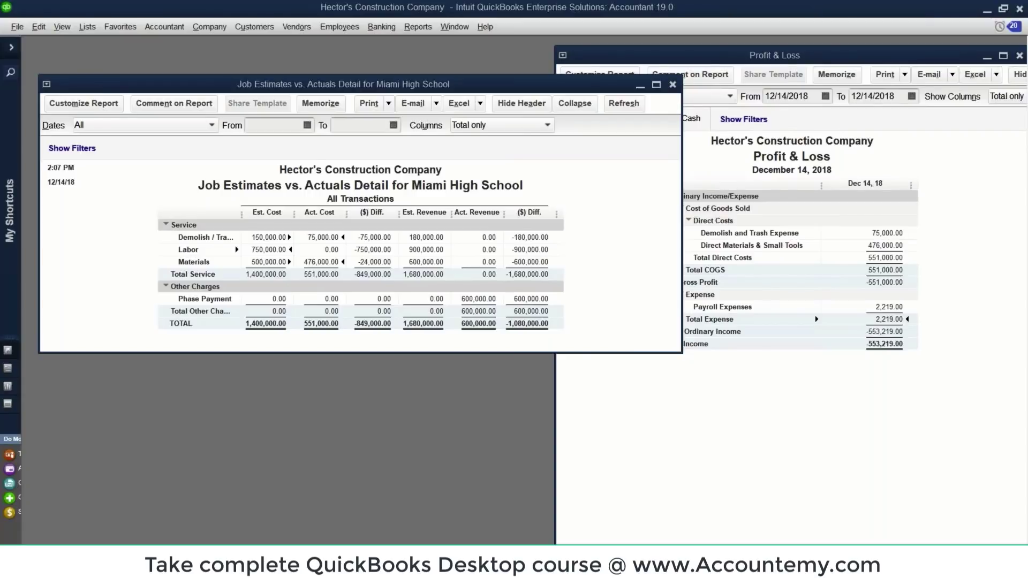
# - Switch to the Windows Calculator while reviewing the job report's total estimated and actual costs
pyautogui.press('super')
pyautogui.write('c')
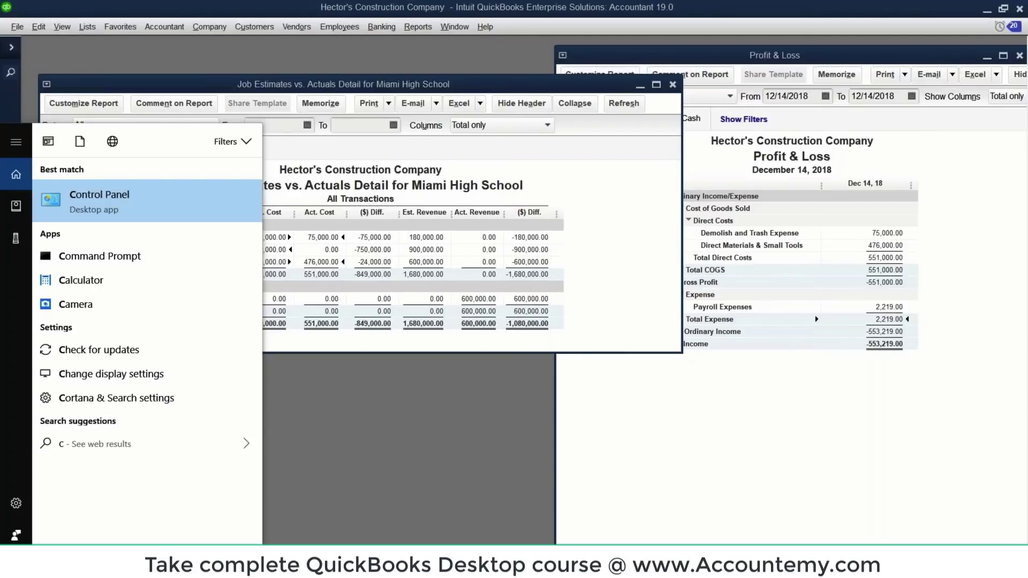
pyautogui.press('BackSpace')
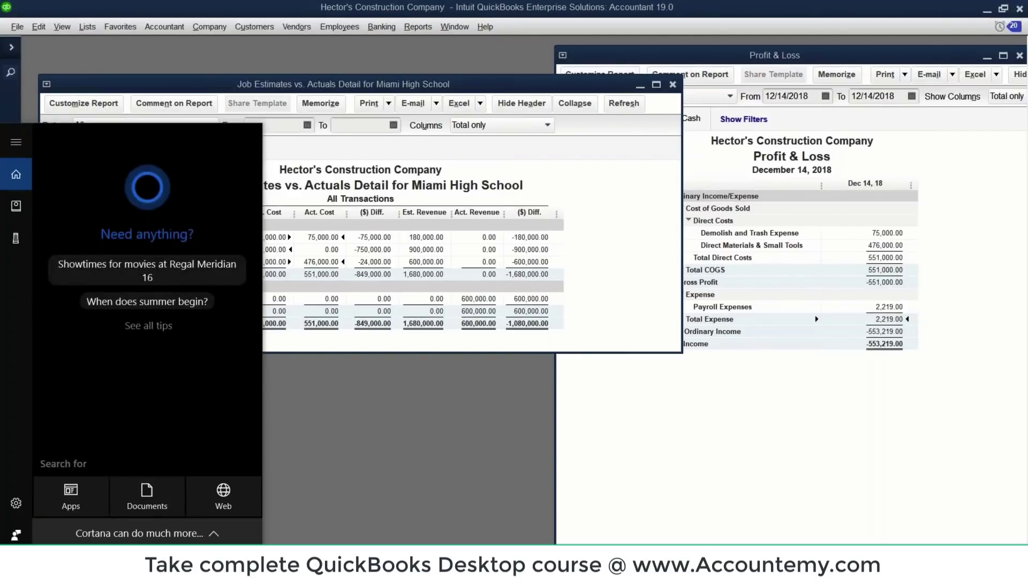
pyautogui.write('calc')
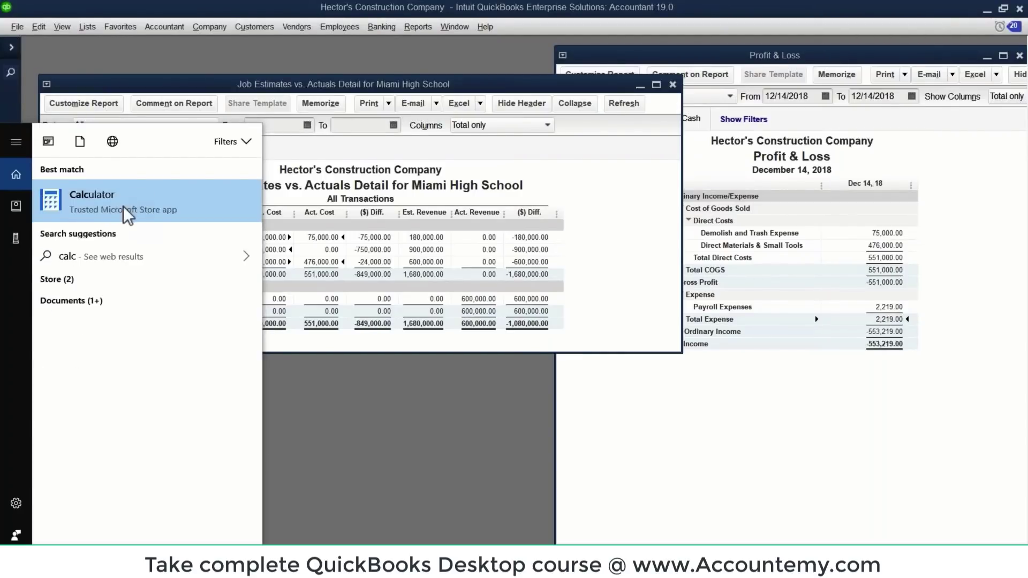
pyautogui.click(123, 202)
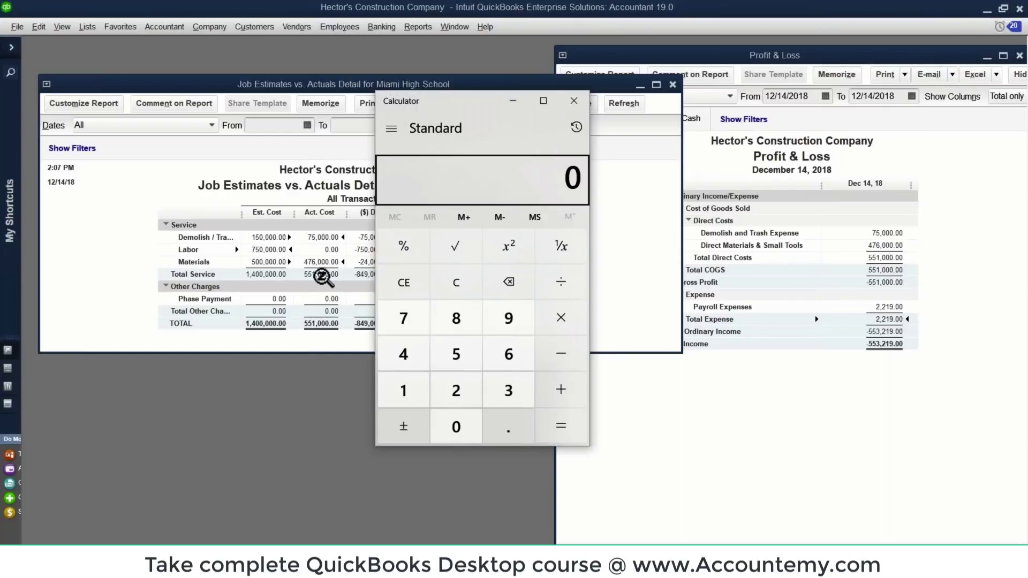
pyautogui.click(322, 277)
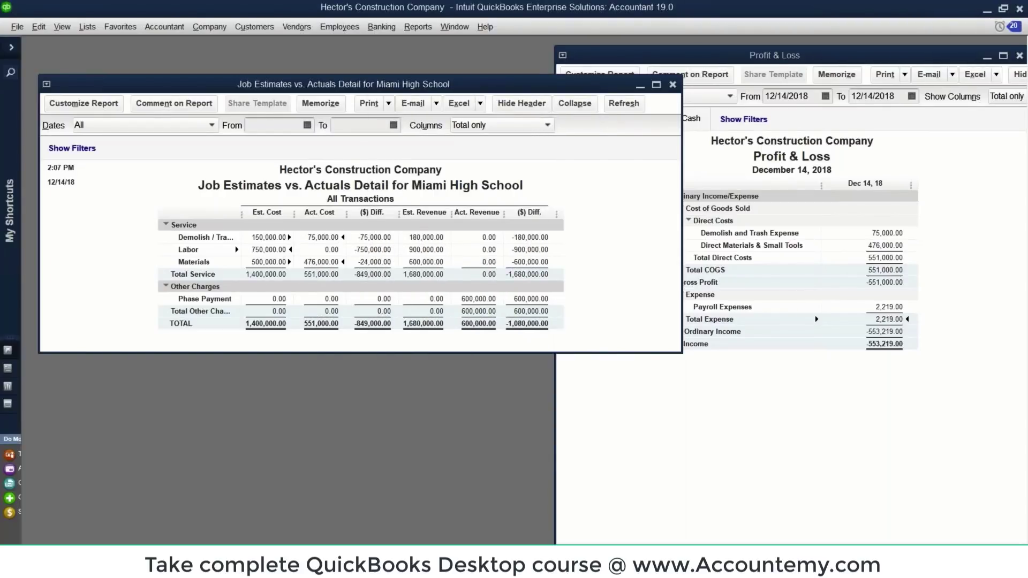
pyautogui.click(510, 568)
pyautogui.press('ctrl')
pyautogui.press('ctrl')
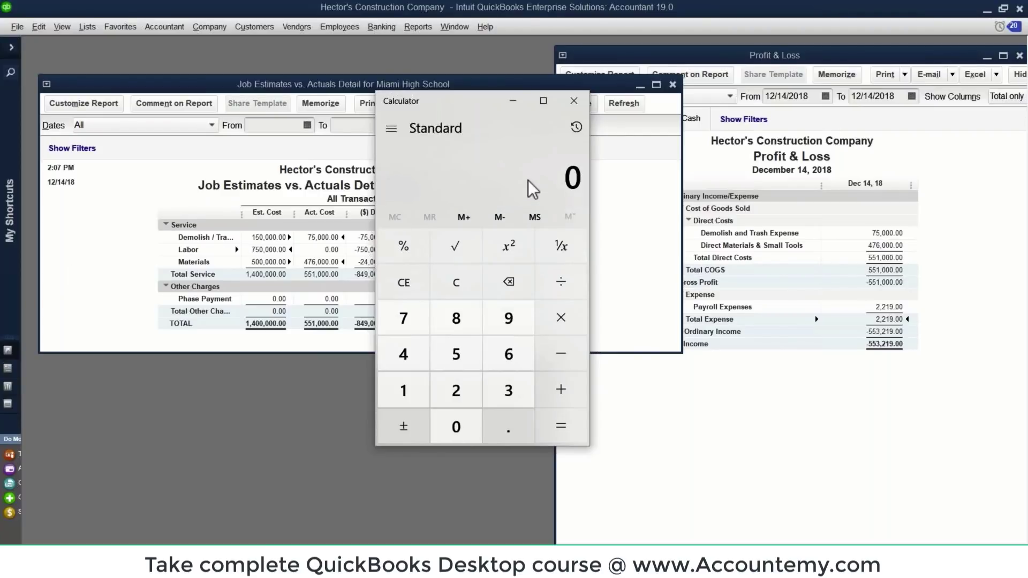
# - Divide the job's actual cost of 551,000 by the estimated cost of 1,400,000, examine the completion ratio, and close the Calculator
pyautogui.write('551')
pyautogui.write('000/14')
pyautogui.write('000000')
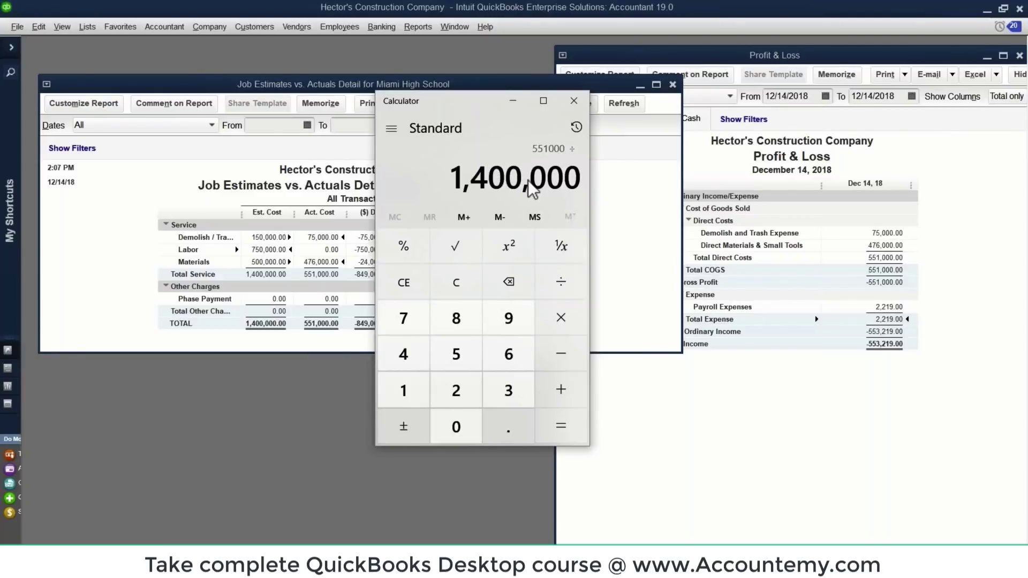
pyautogui.press('Return')
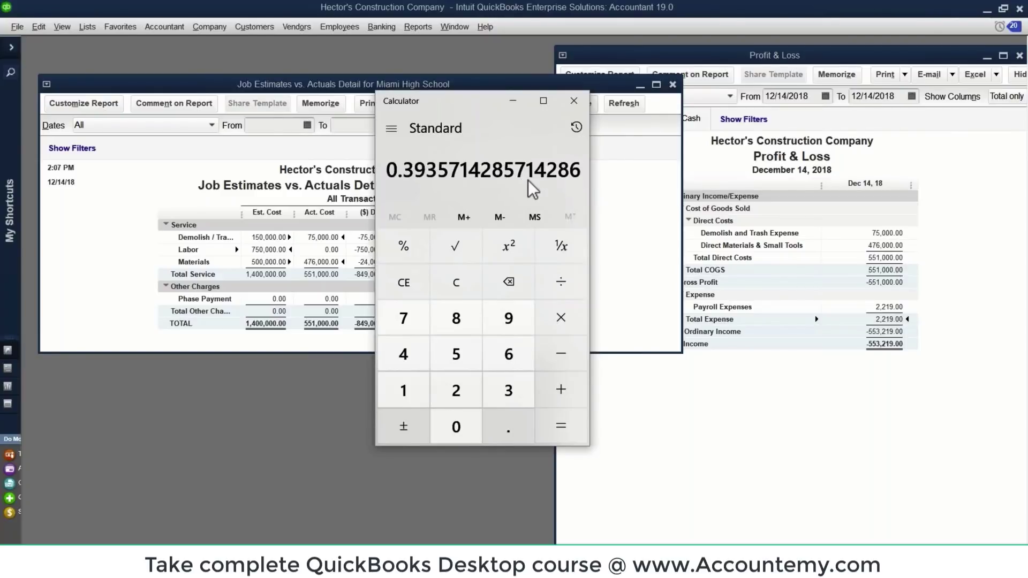
pyautogui.hotkey('ctrl', '1')
pyautogui.click(419, 174)
pyautogui.moveTo(368, 194)
pyautogui.mouseDown()
pyautogui.moveTo(502, 155)
pyautogui.moveTo(366, 154)
pyautogui.moveTo(390, 213)
pyautogui.mouseUp()
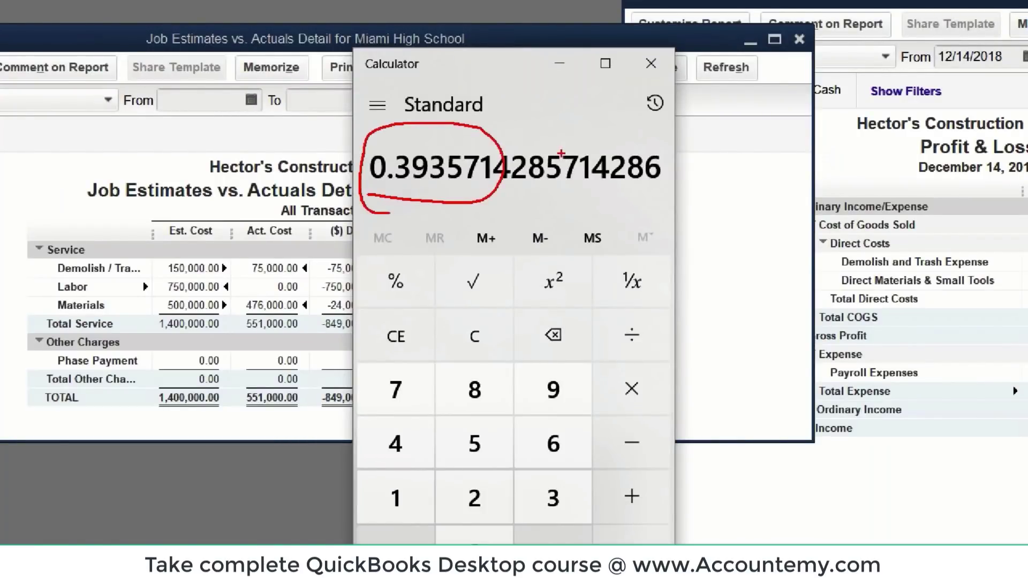
pyautogui.moveTo(428, 143); pyautogui.dragTo(428, 148)
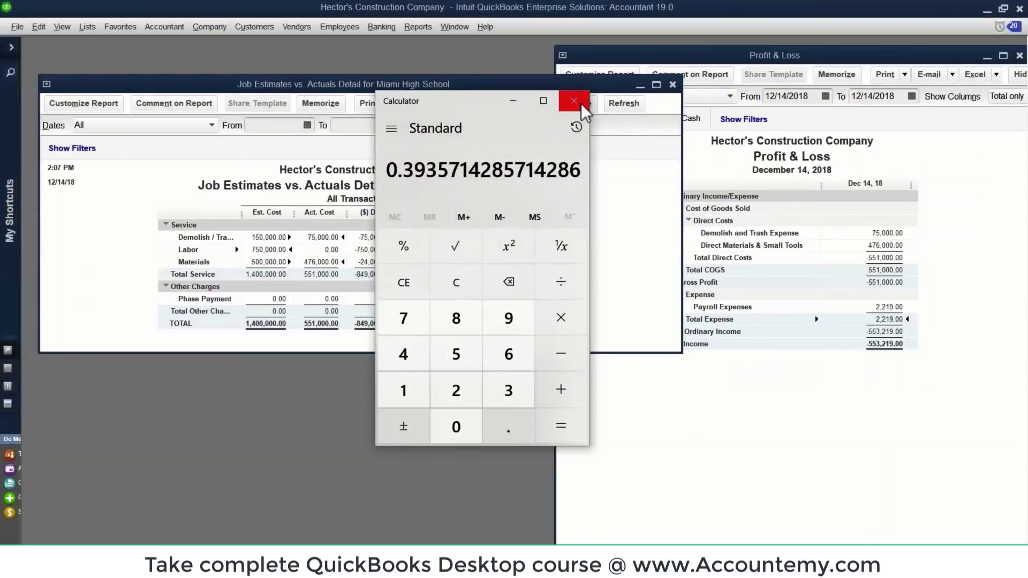
pyautogui.click(574, 100)
pyautogui.moveTo(512, 84); pyautogui.dragTo(518, 78)
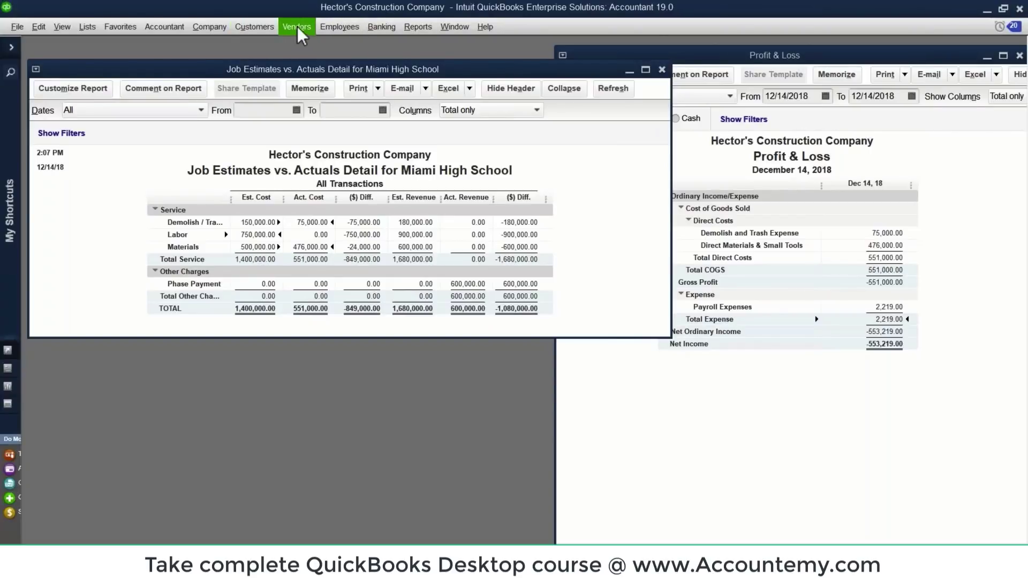
# - Open Miami High School's existing estimate and review the Phase 1 line of its payment schedule
pyautogui.click(260, 27)
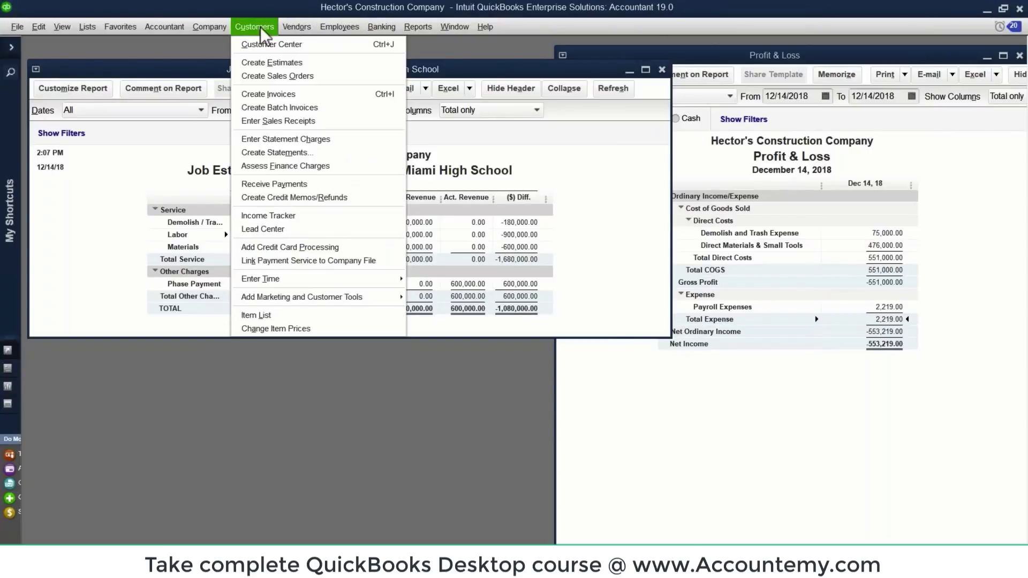
pyautogui.click(280, 65)
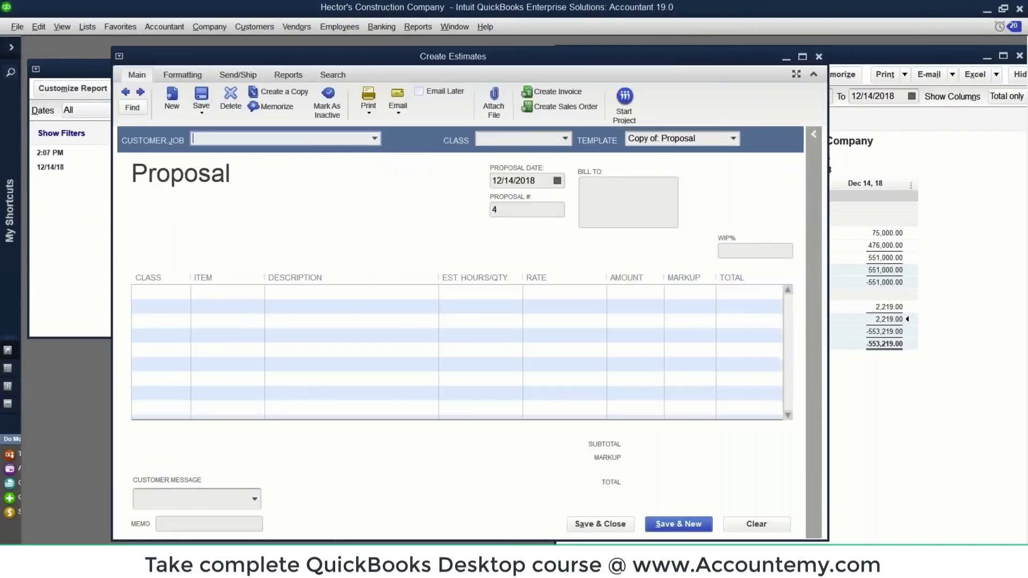
pyautogui.click(126, 92)
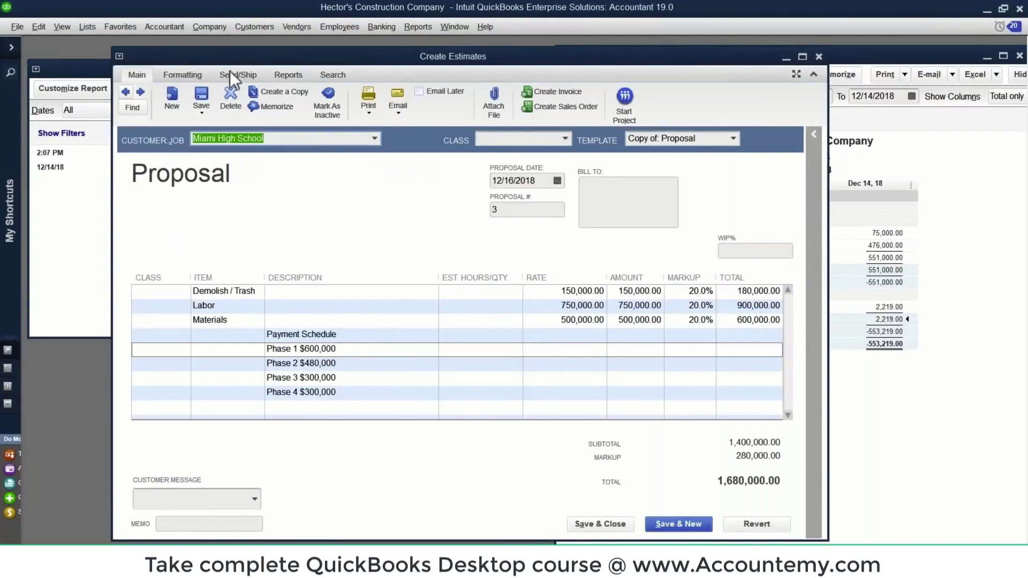
pyautogui.moveTo(234, 58); pyautogui.dragTo(275, 61)
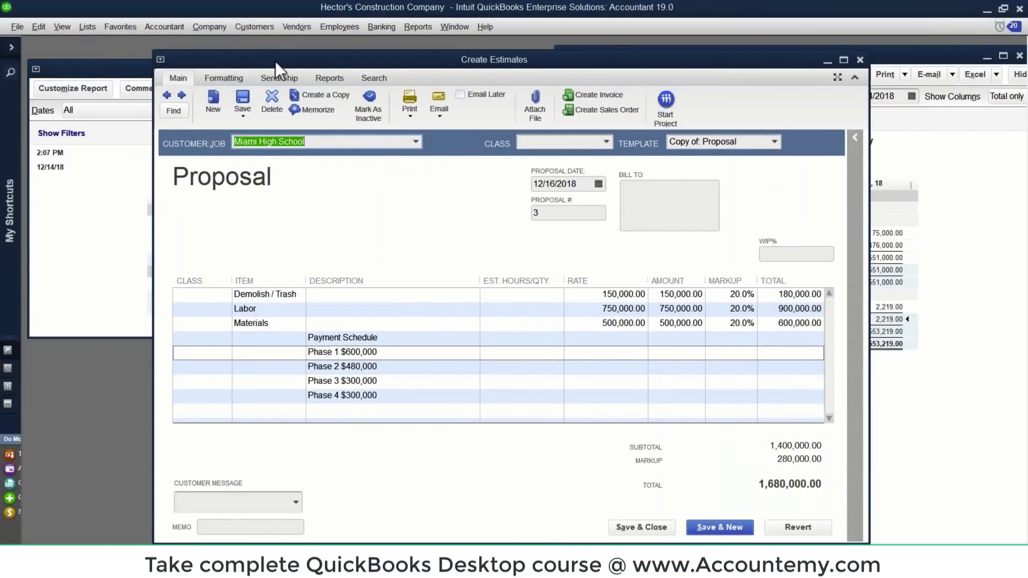
pyautogui.moveTo(308, 352); pyautogui.dragTo(410, 360)
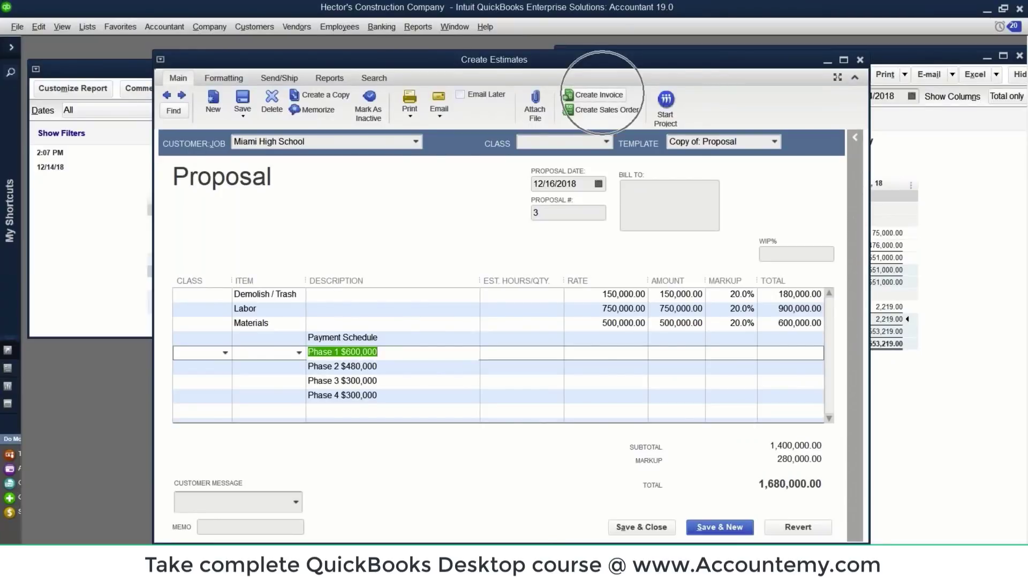
# - Start a progress invoice from the estimate without assigning classes, billing 39.5 percent of the entire estimate
pyautogui.click(598, 95)
pyautogui.click(482, 190)
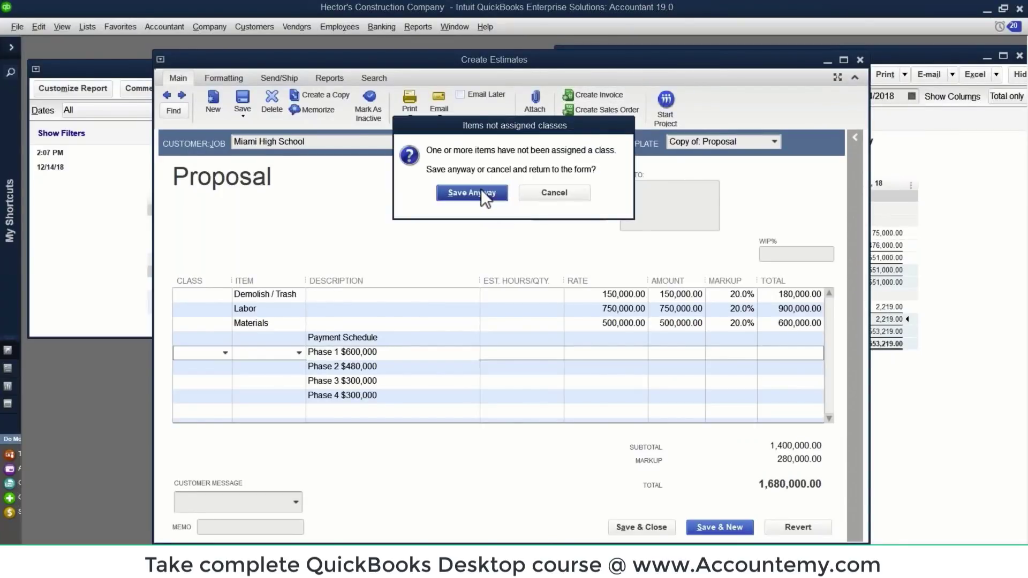
pyautogui.click(205, 210)
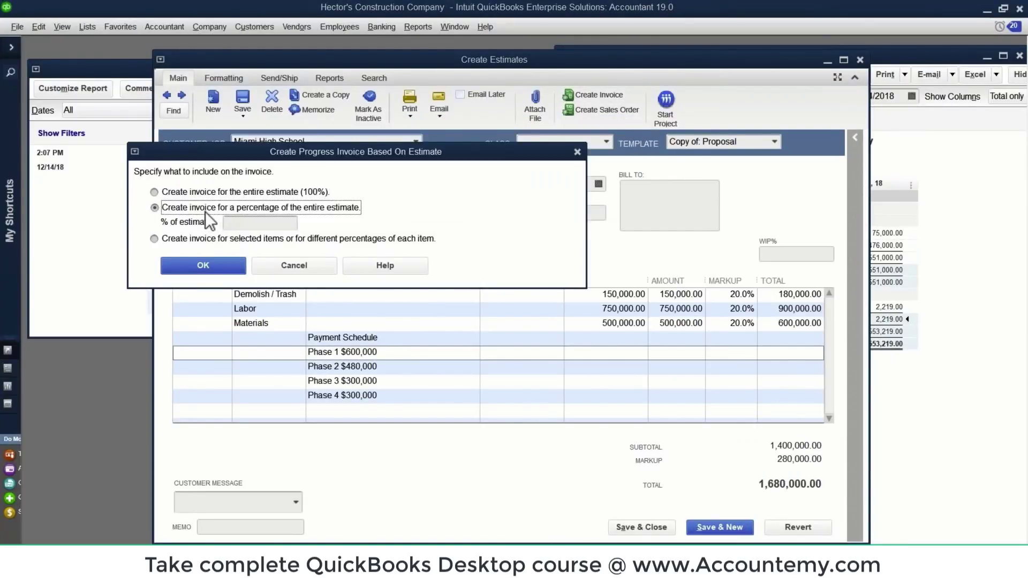
pyautogui.click(254, 224)
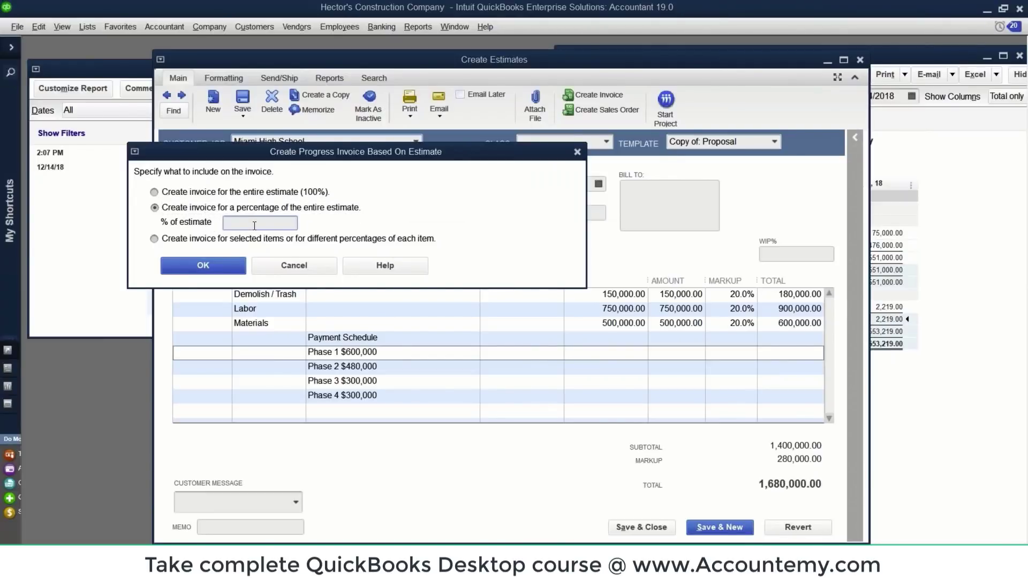
pyautogui.write('39.5')
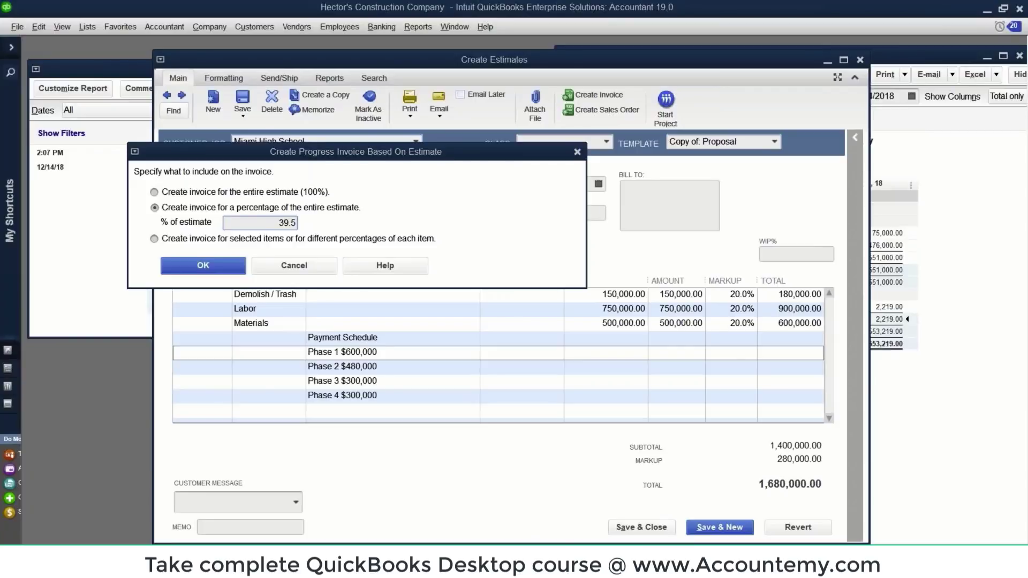
# - Switch to the Calculator and divide 551 by 1,400 to recheck the job's completion percentage
pyautogui.press('super')
pyautogui.write('calc')
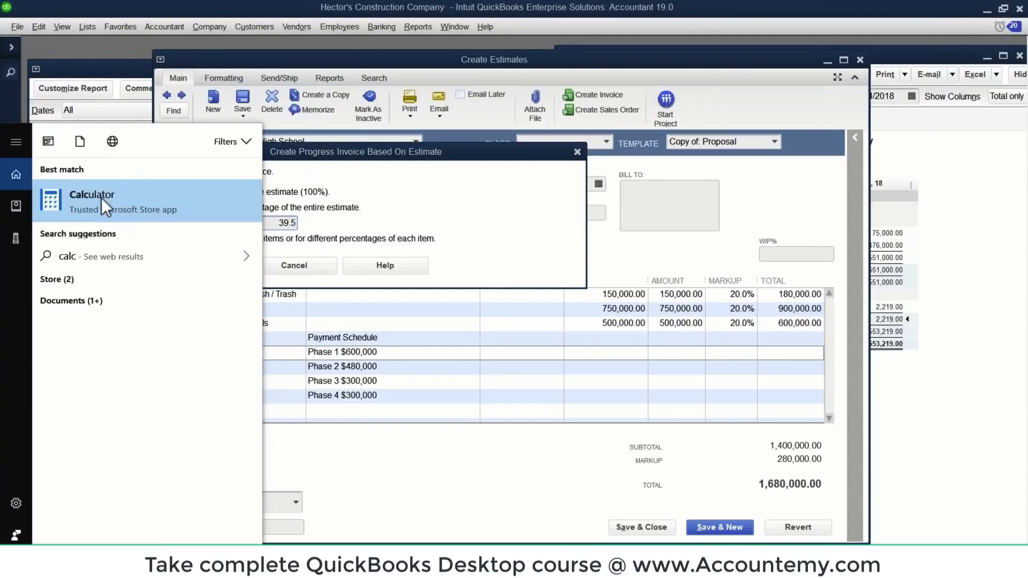
pyautogui.click(101, 197)
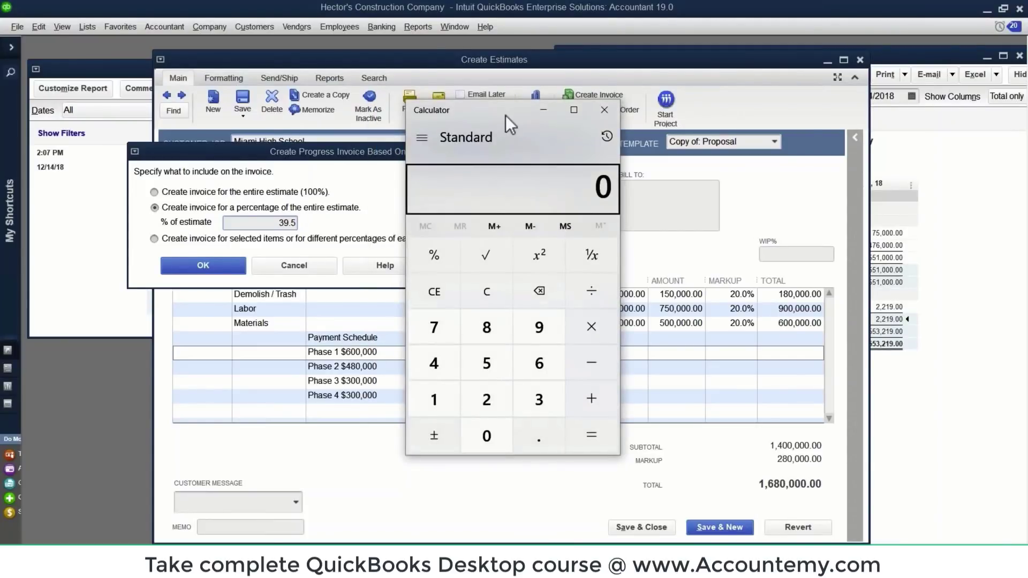
pyautogui.write('551')
pyautogui.press('/')
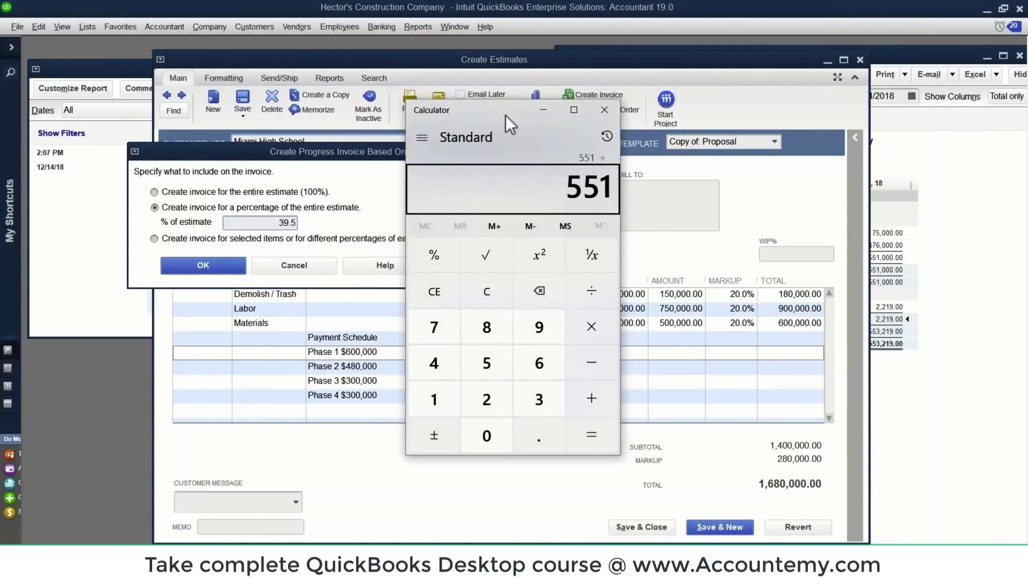
pyautogui.write('1400')
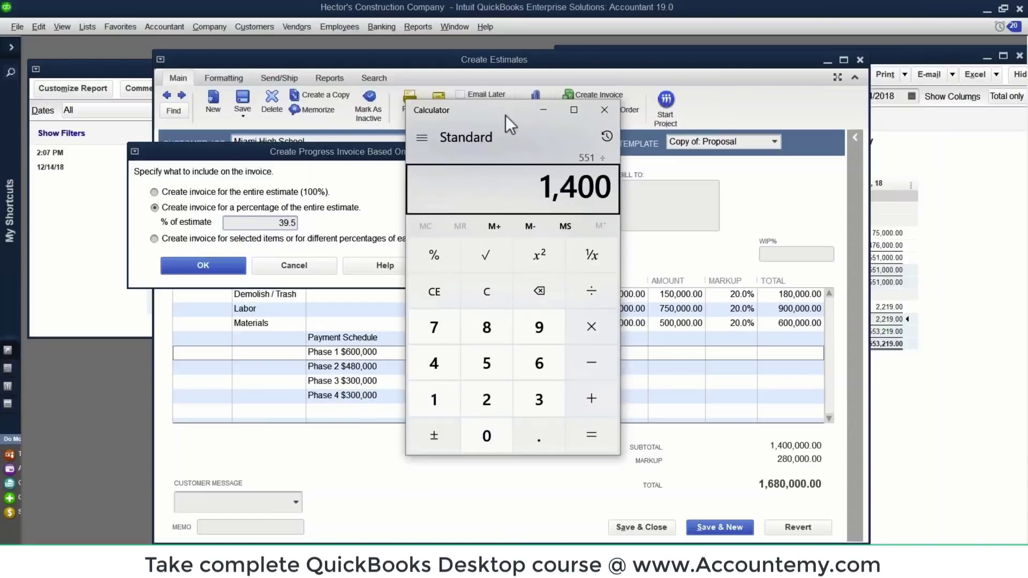
pyautogui.press('Return')
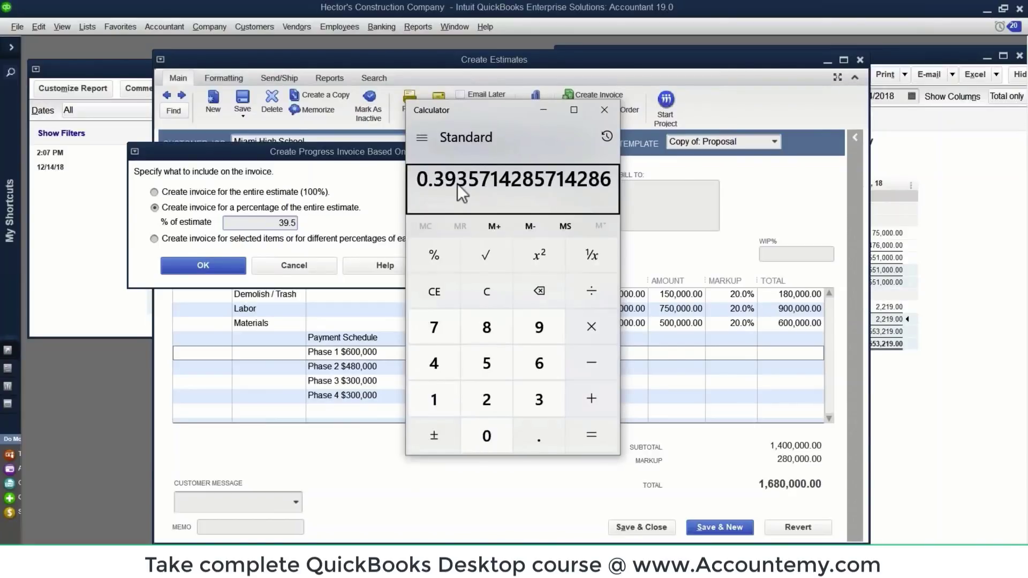
# - Correct the progress invoice's percentage of the estimate to 39.35714%
pyautogui.click(278, 222)
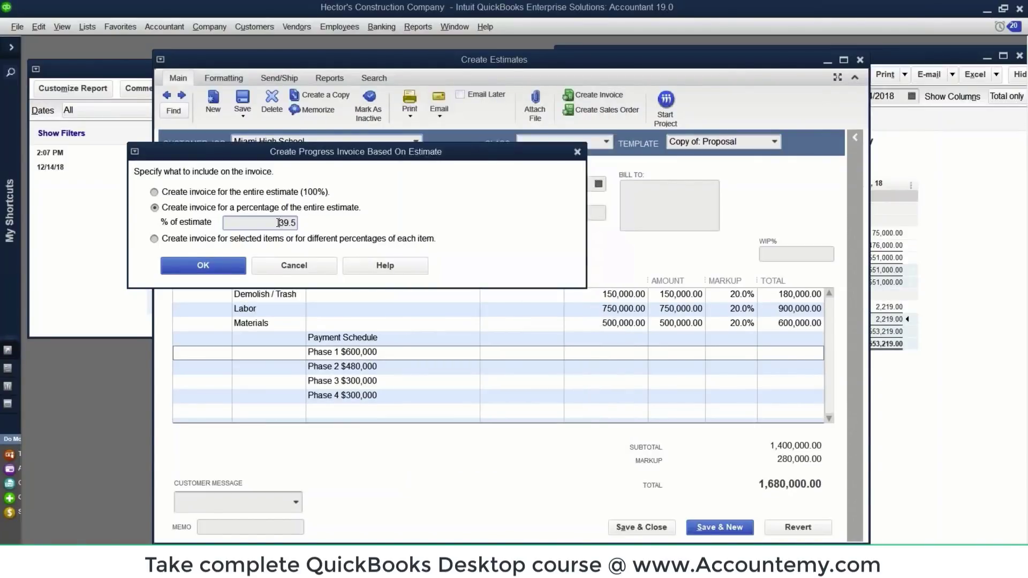
pyautogui.moveTo(292, 223); pyautogui.dragTo(296, 223)
pyautogui.write('35714')
pyautogui.press('Tab')
pyautogui.press('F2')
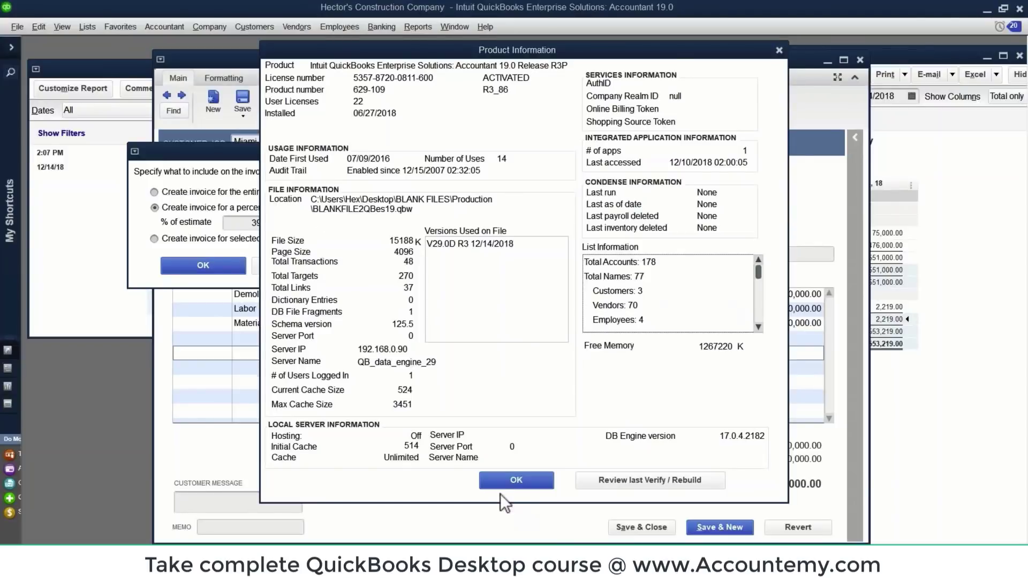
pyautogui.click(508, 482)
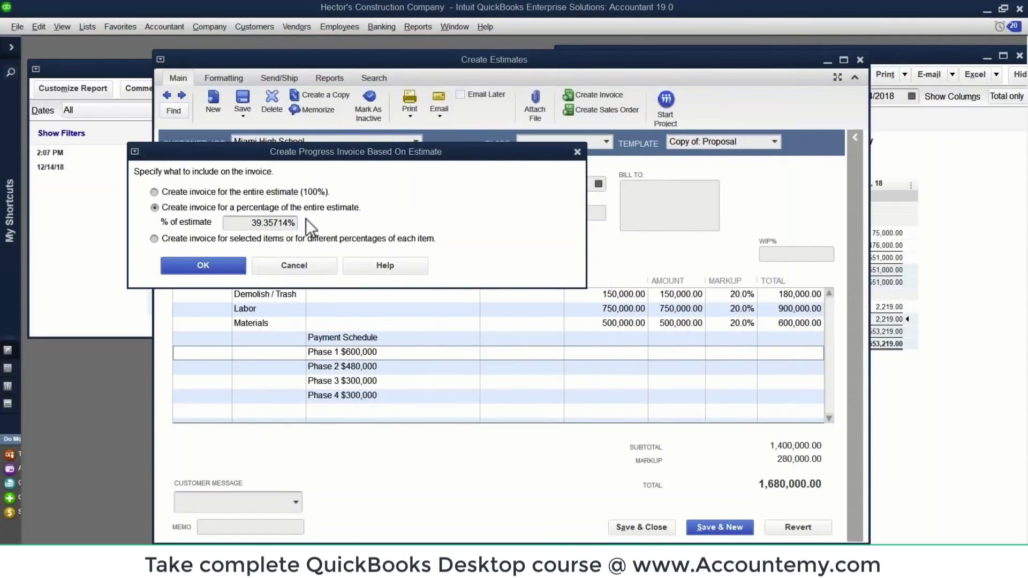
pyautogui.press('F2')
pyautogui.click(515, 480)
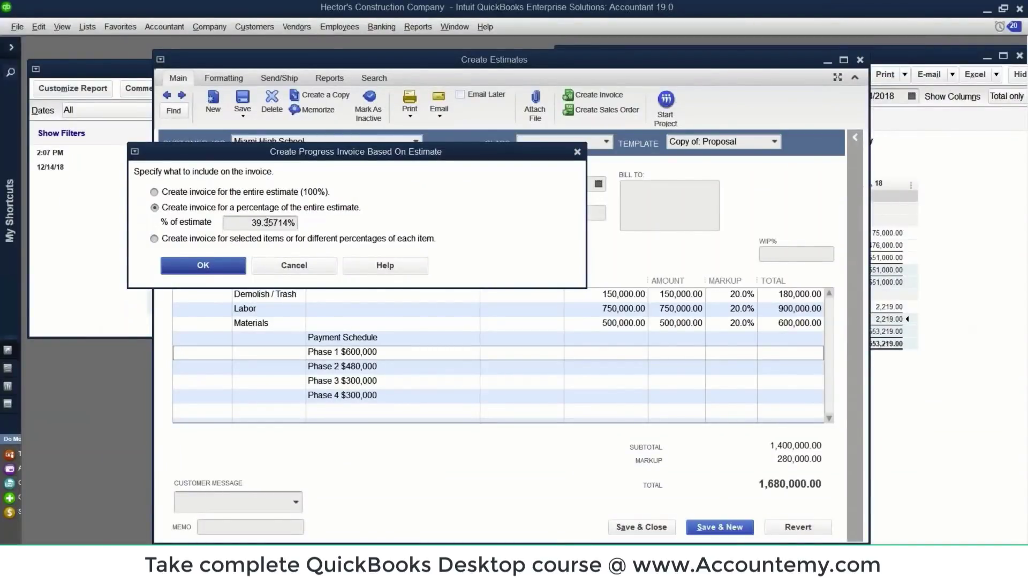
# - Generate the progress invoice for Miami High School and collapse its customer information pane
pyautogui.click(203, 265)
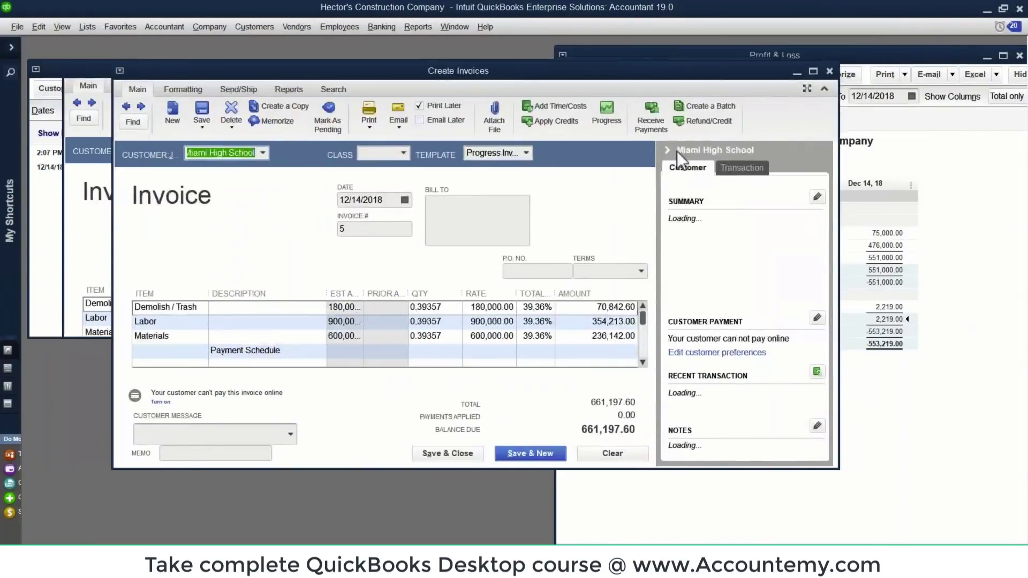
pyautogui.click(677, 152)
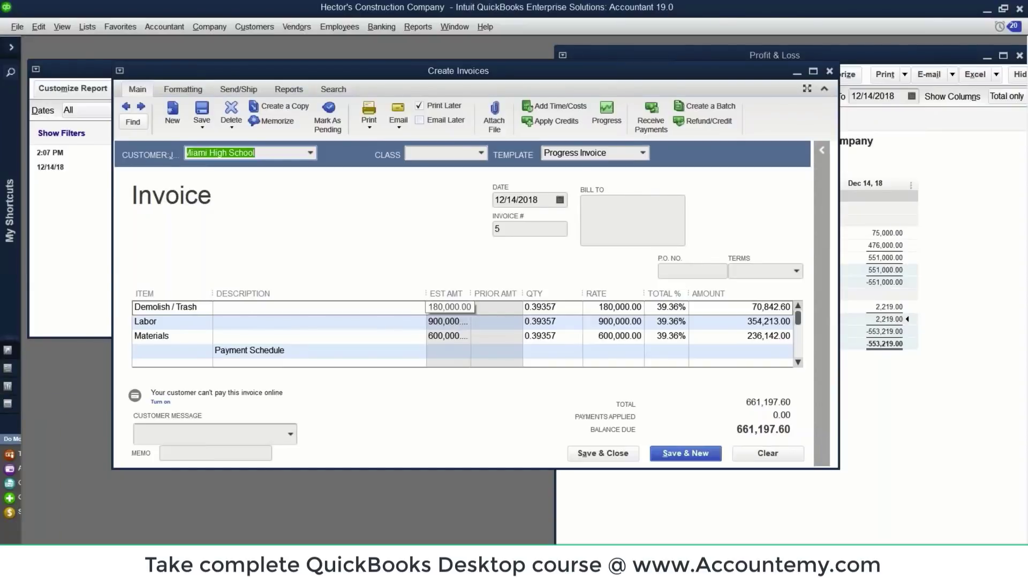
# - Narrow the description column and review the invoice's line items and the payment schedule phases below them
pyautogui.moveTo(413, 293); pyautogui.dragTo(396, 295)
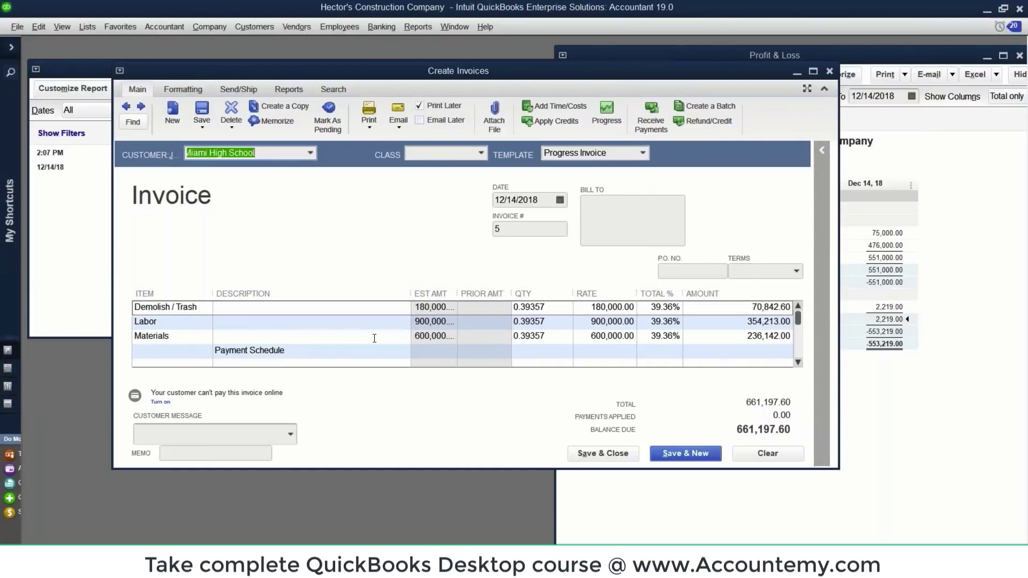
pyautogui.scroll(-1, 361, 337)
pyautogui.click(282, 322)
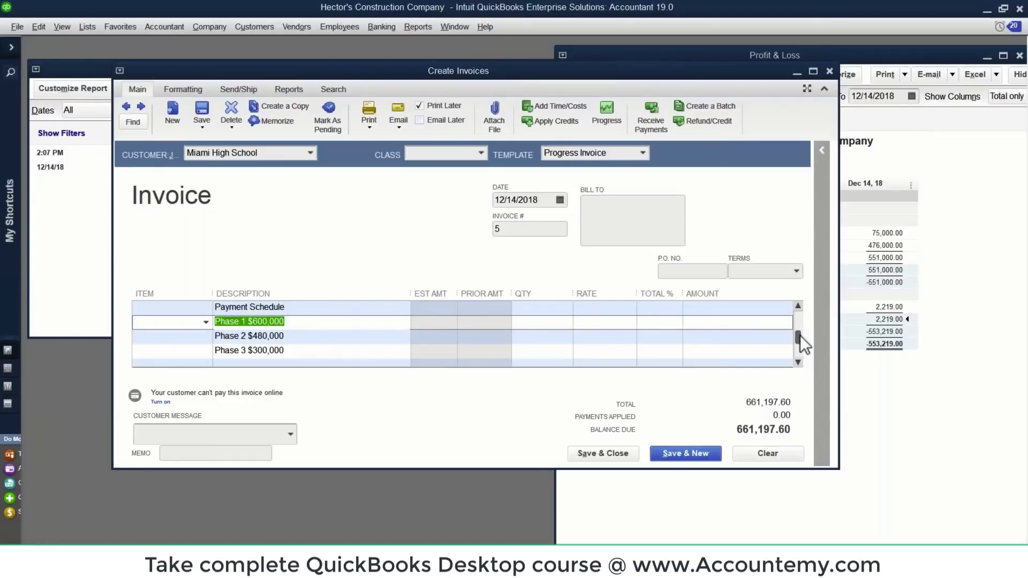
pyautogui.moveTo(800, 335); pyautogui.dragTo(804, 312)
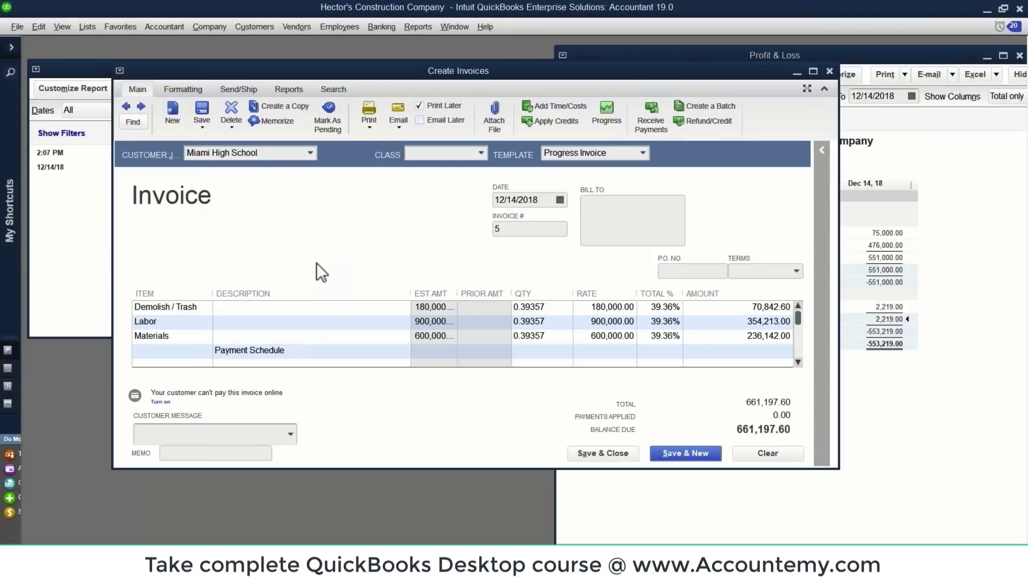
# - Change the Progress Invoice template's default title to "Recoginized Revenue Based on WIP"
pyautogui.click(182, 90)
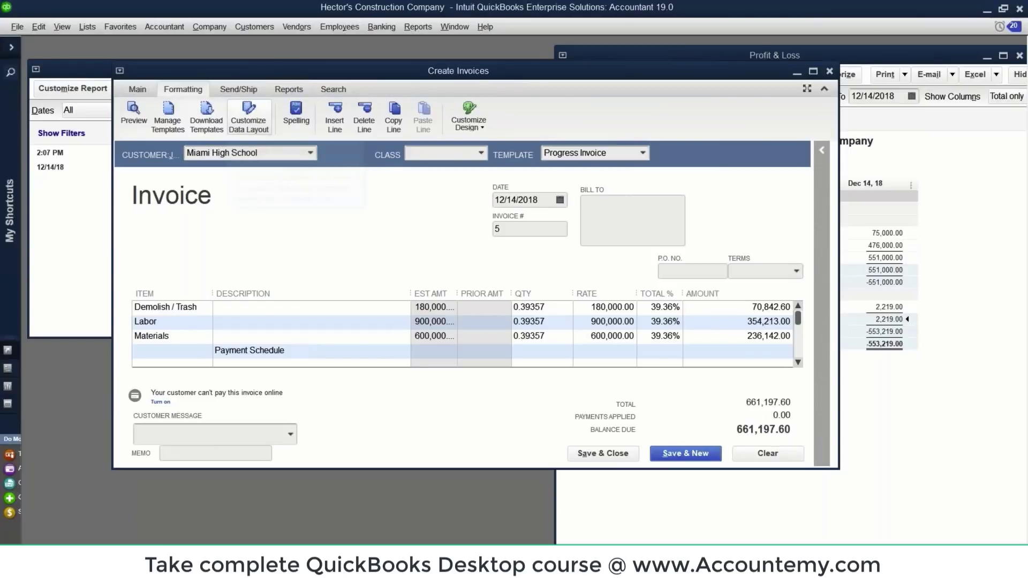
pyautogui.click(248, 118)
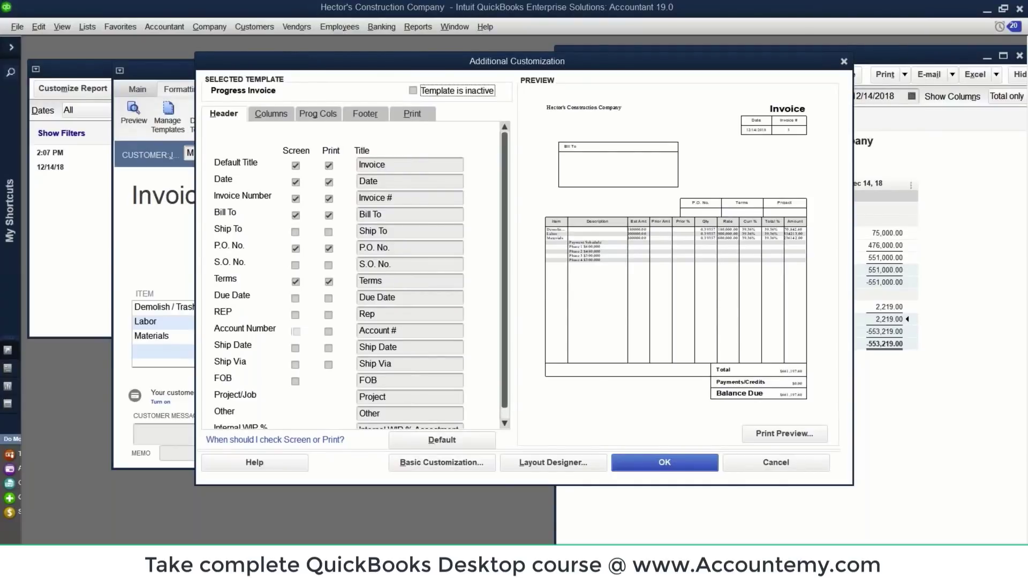
pyautogui.doubleClick(364, 165)
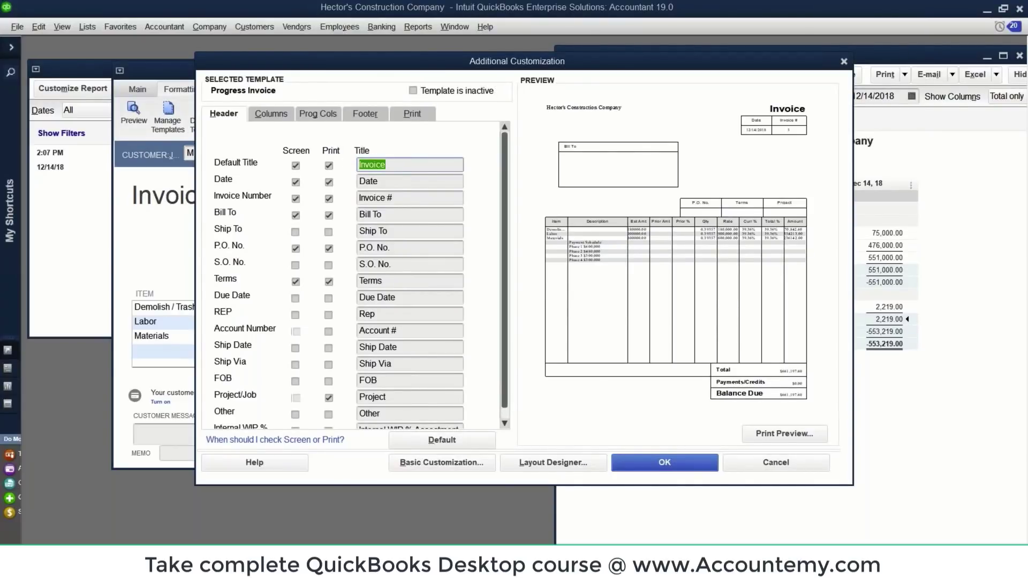
pyautogui.write('Recogin')
pyautogui.press('BackSpace')
pyautogui.press('BackSpace')
pyautogui.write('nized Revenu')
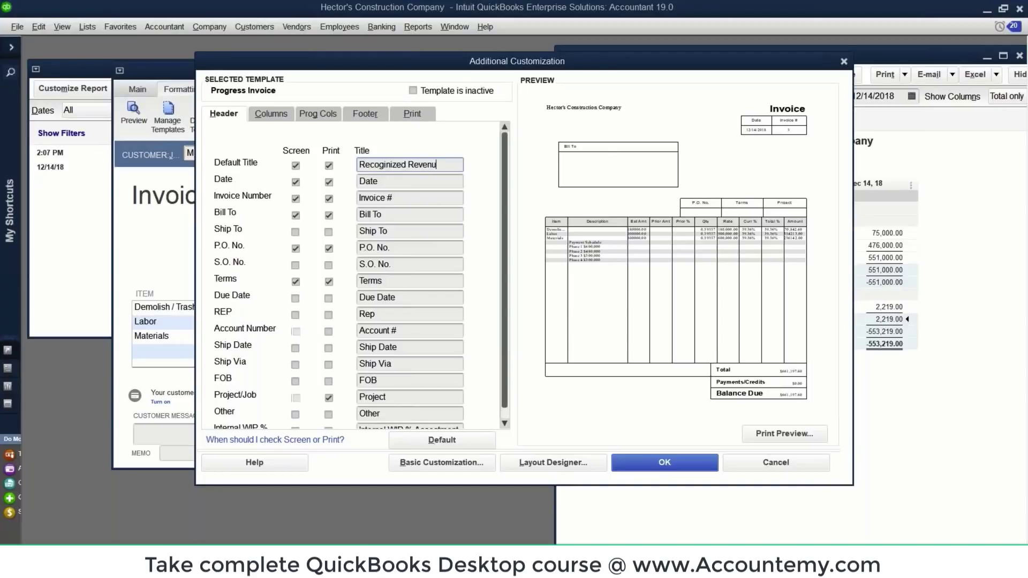
pyautogui.write('e Based on')
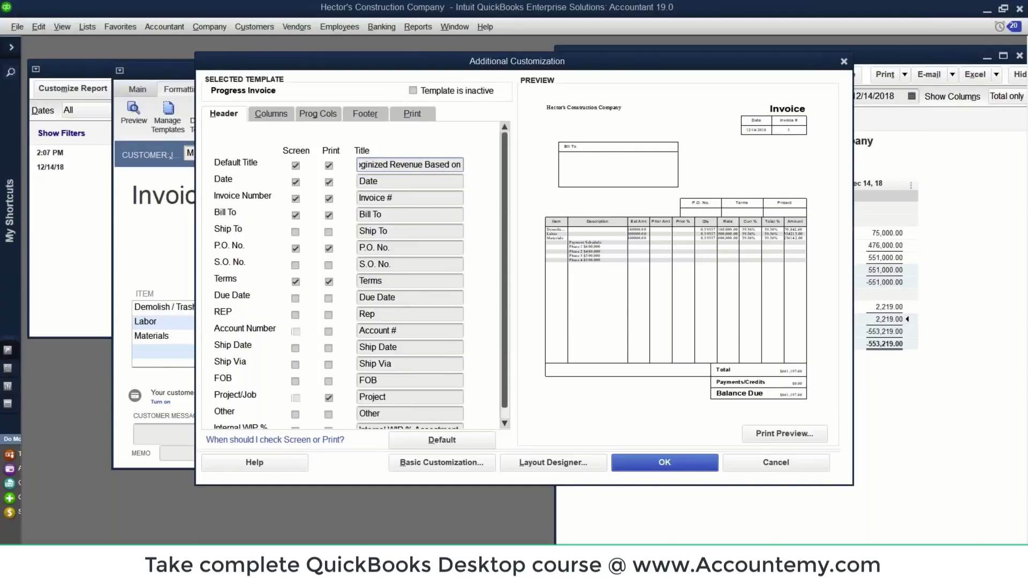
pyautogui.write(' WIP')
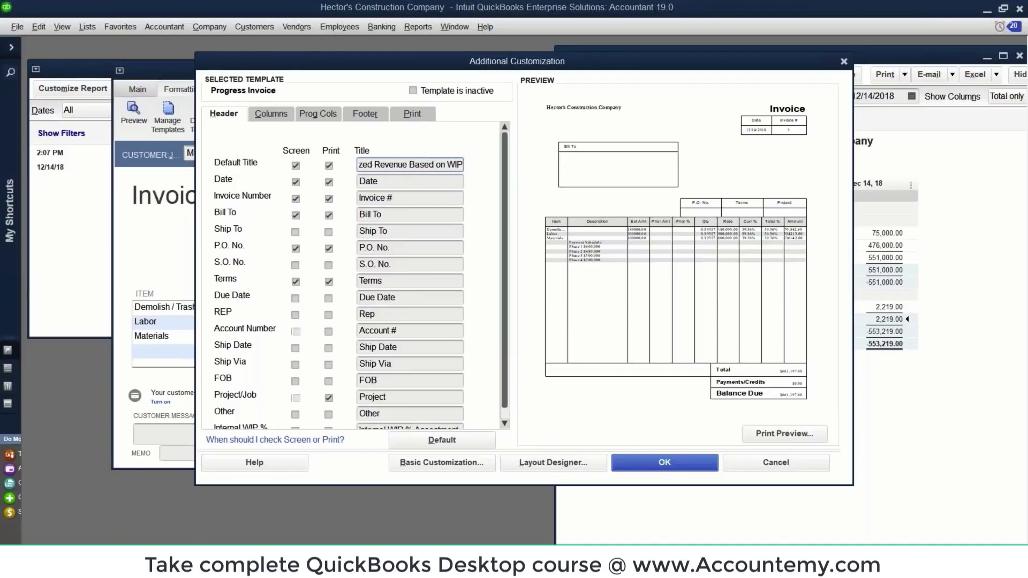
pyautogui.click(672, 458)
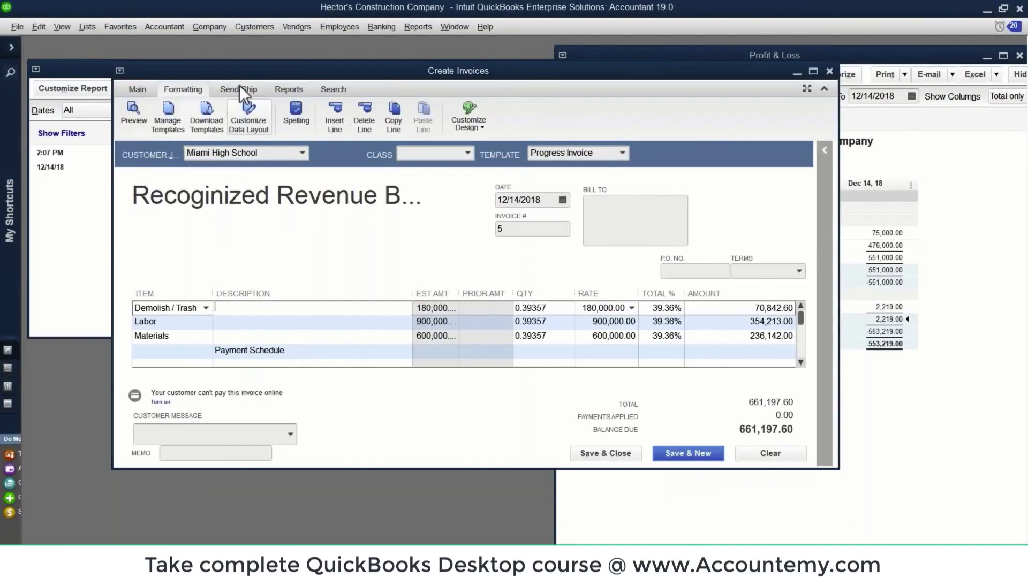
# - Exclude the title, date, invoice number, Bill To, P.O. No., Terms and Project/Job header fields from the template's printed version
pyautogui.click(256, 122)
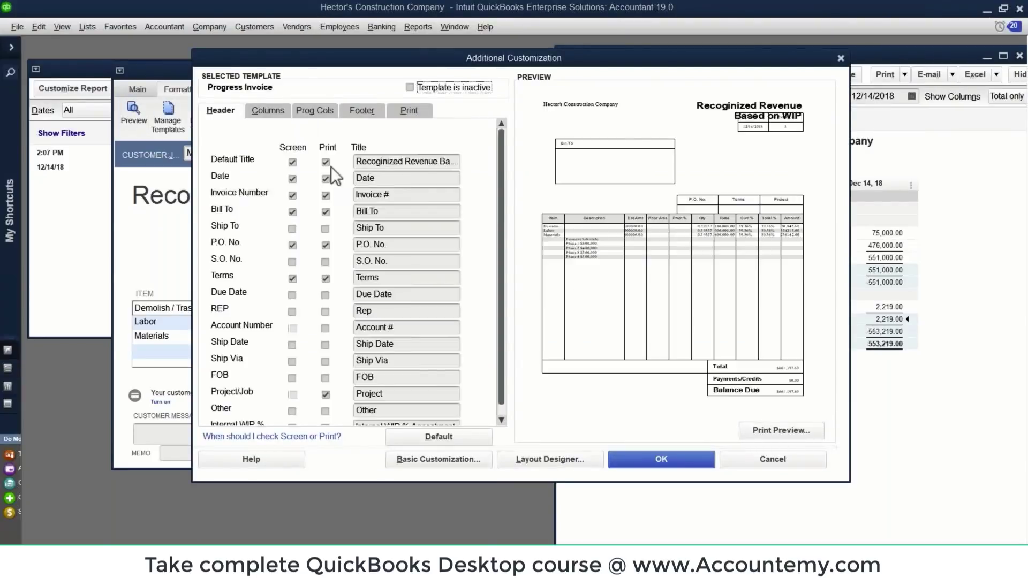
pyautogui.click(325, 162)
pyautogui.click(326, 180)
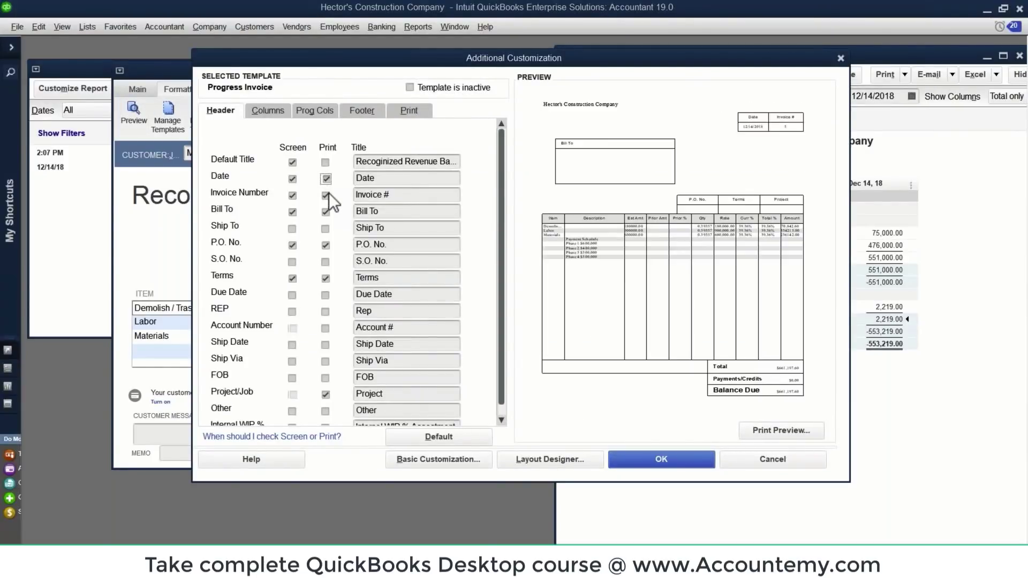
pyautogui.click(326, 196)
pyautogui.click(326, 213)
pyautogui.click(325, 245)
pyautogui.click(325, 279)
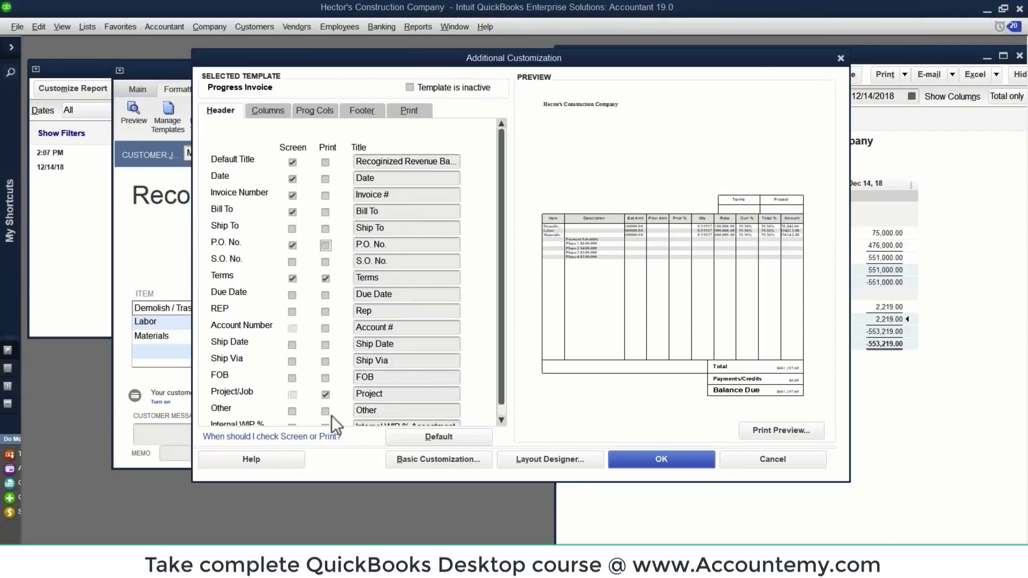
pyautogui.click(326, 395)
pyautogui.click(501, 420)
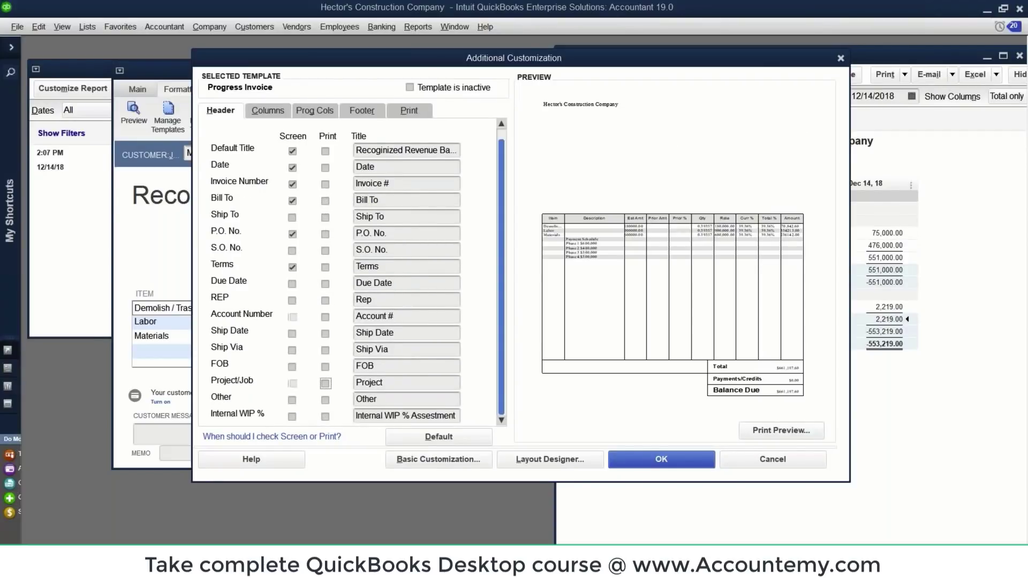
# - Exclude the Item, Description, Quantity, Rate and Amount columns from the template's printed version
pyautogui.click(270, 111)
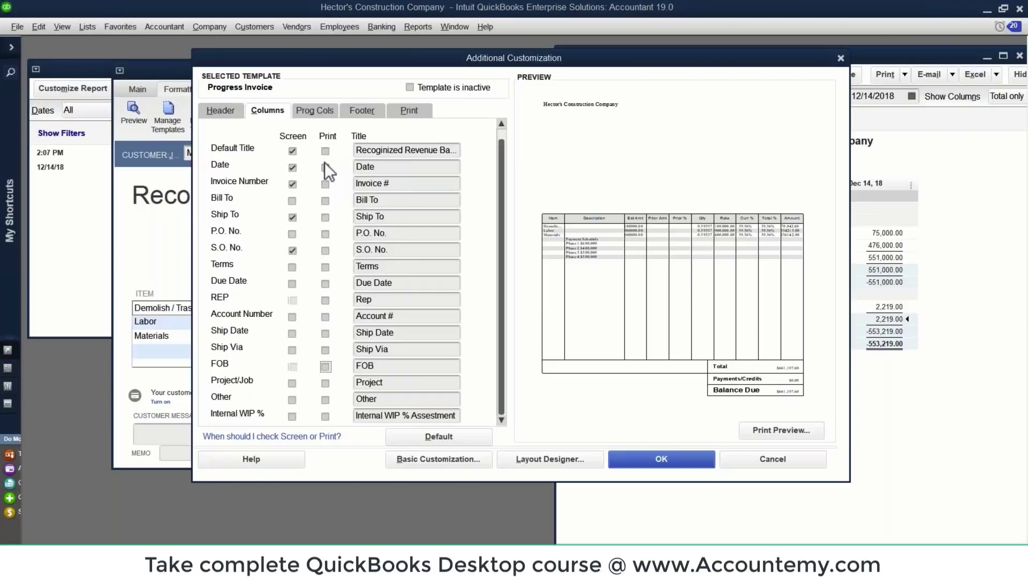
pyautogui.click(327, 198)
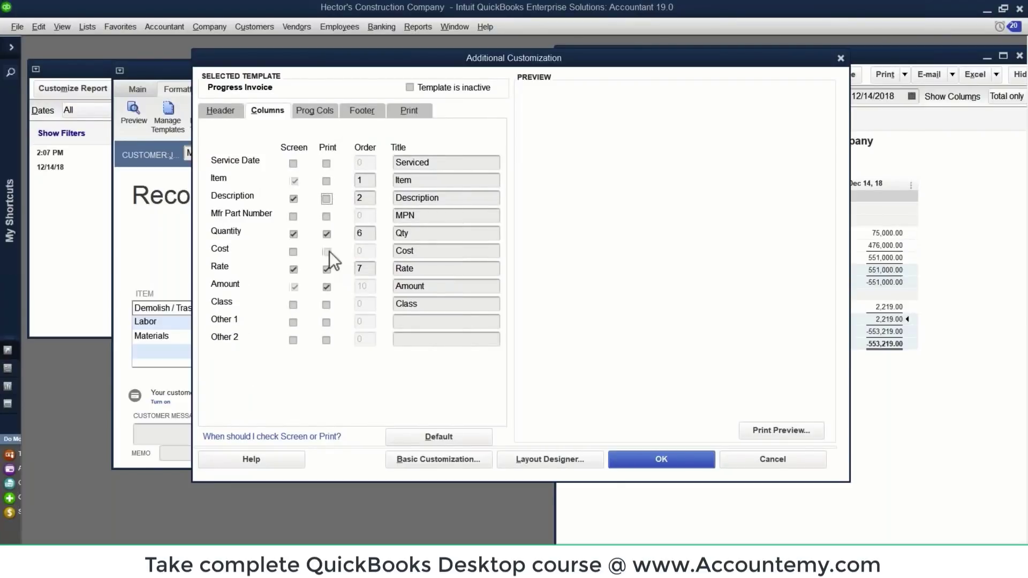
pyautogui.click(327, 234)
pyautogui.click(326, 270)
pyautogui.click(327, 287)
# - Exclude the progress columns from printing: Estimate Amount, Prior Amount, Prior %, Curr % and Total %
pyautogui.click(313, 111)
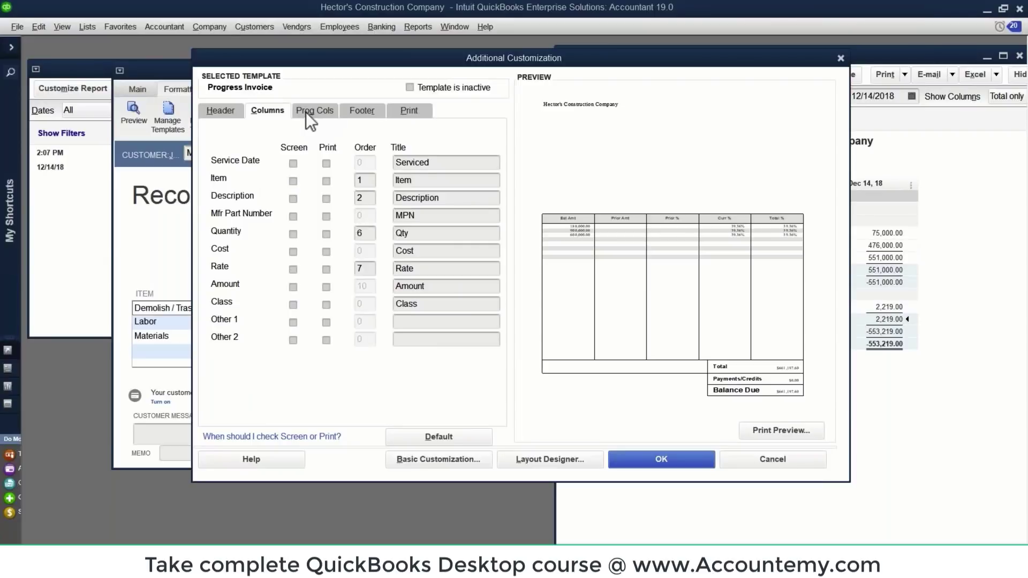
pyautogui.click(330, 243)
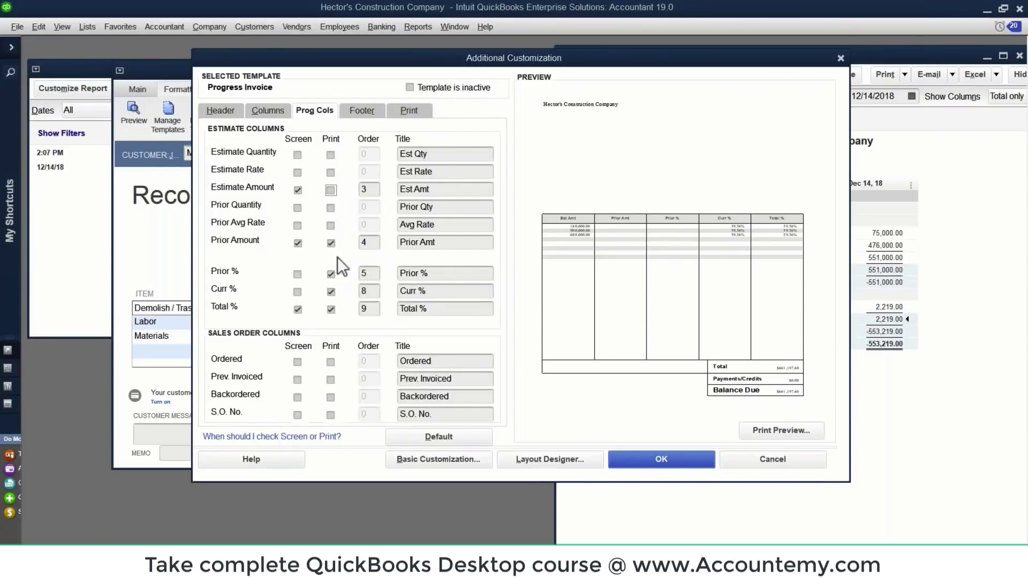
pyautogui.click(330, 274)
pyautogui.click(331, 293)
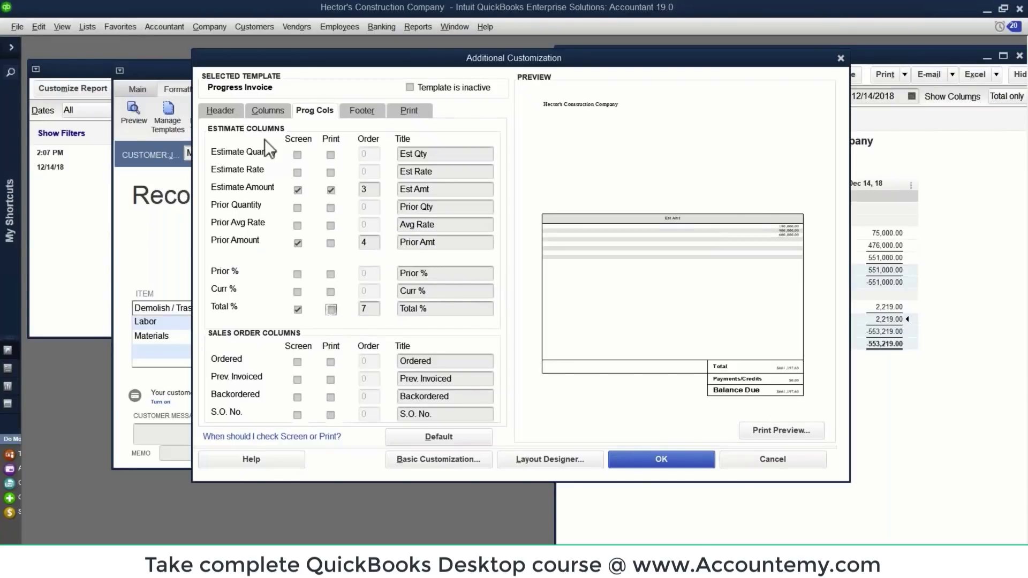
pyautogui.click(331, 310)
pyautogui.click(475, 289)
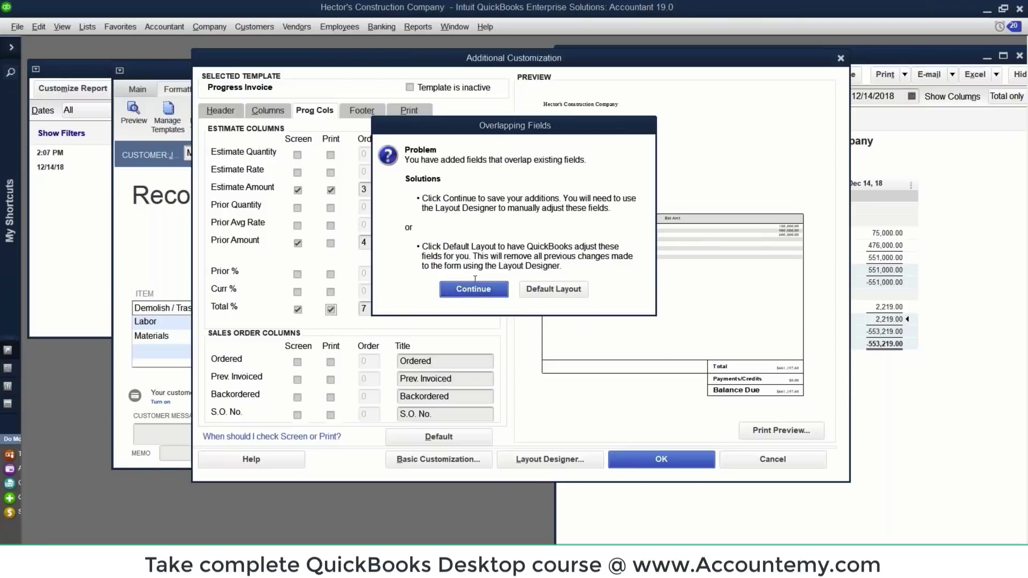
pyautogui.click(219, 111)
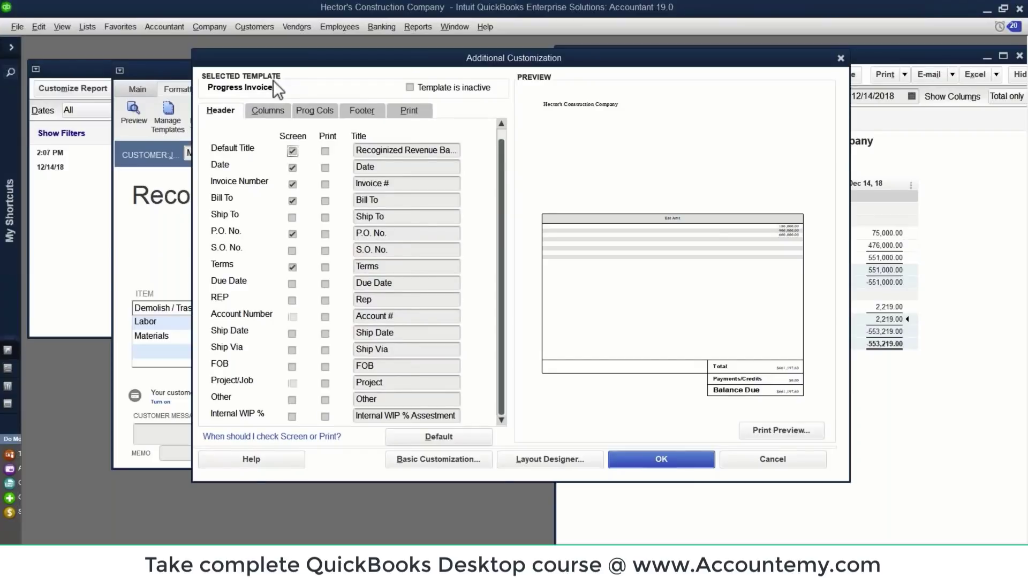
pyautogui.click(319, 111)
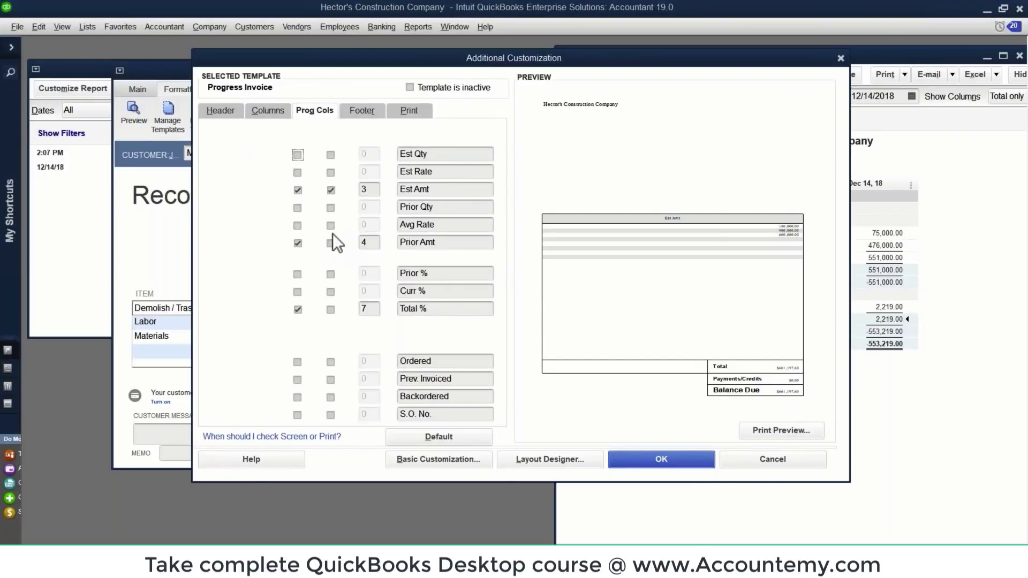
pyautogui.click(331, 191)
# - Exclude the footer's Message, Total, Payments/Credits and Balance Due from printing, recheck the column settings, and apply the template customization
pyautogui.click(356, 111)
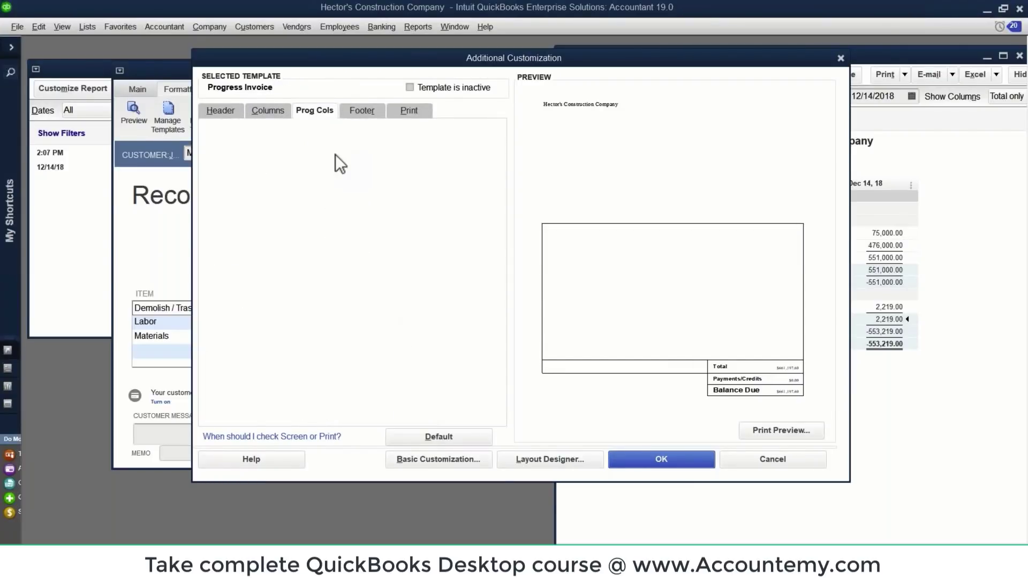
pyautogui.click(337, 164)
pyautogui.click(337, 181)
pyautogui.click(337, 199)
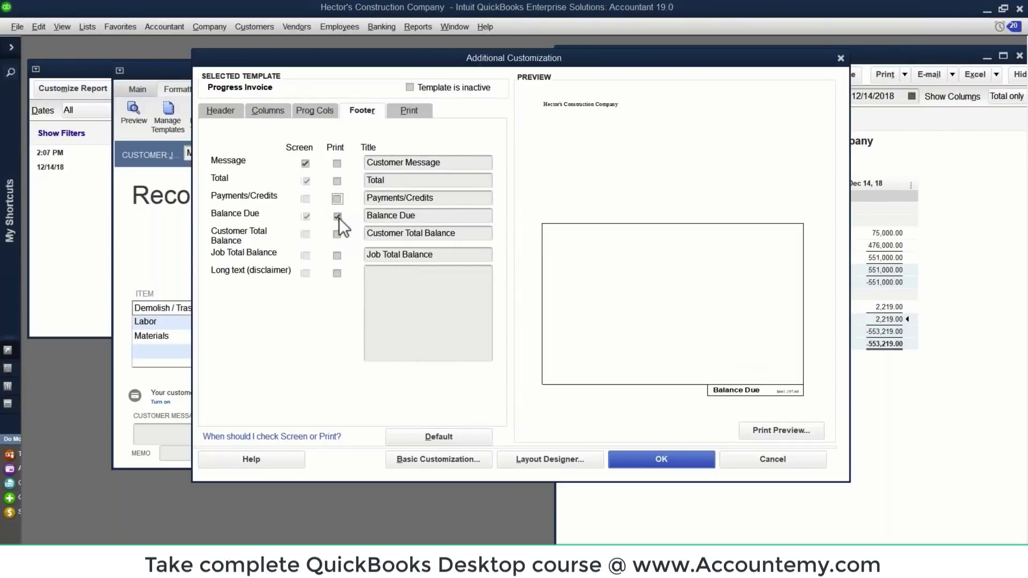
pyautogui.click(337, 216)
pyautogui.click(310, 112)
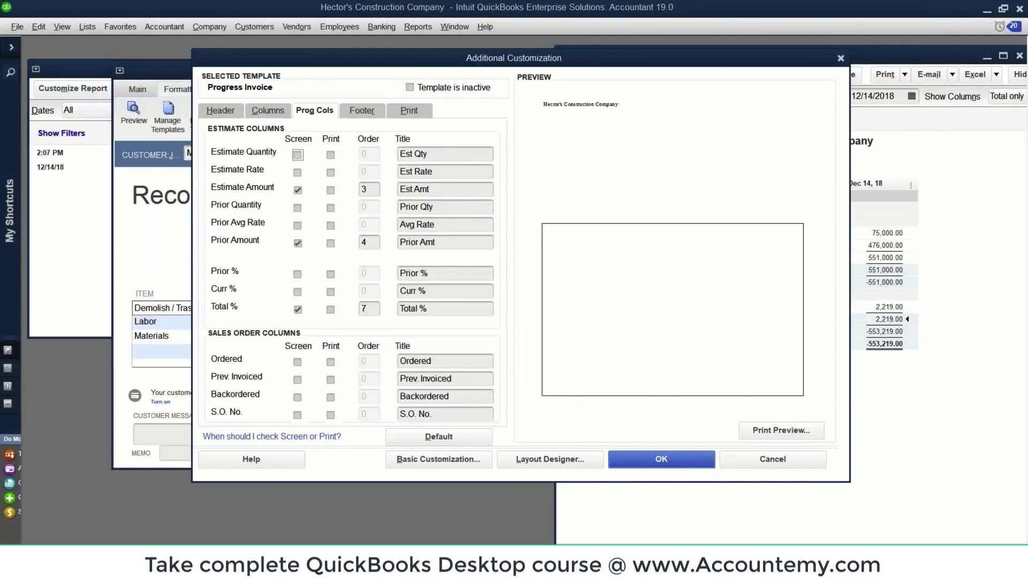
pyautogui.click(369, 111)
pyautogui.click(268, 110)
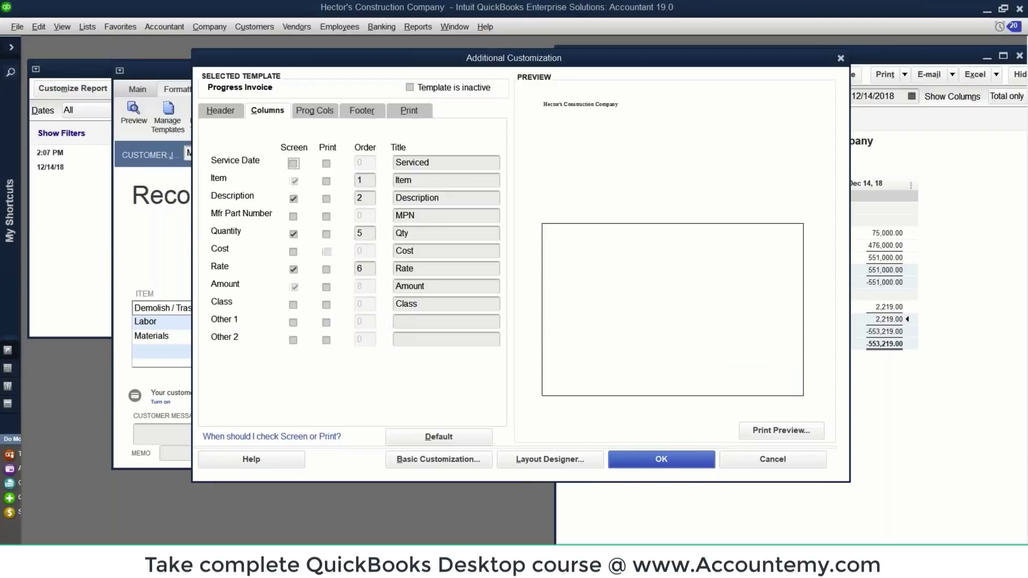
pyautogui.click(686, 467)
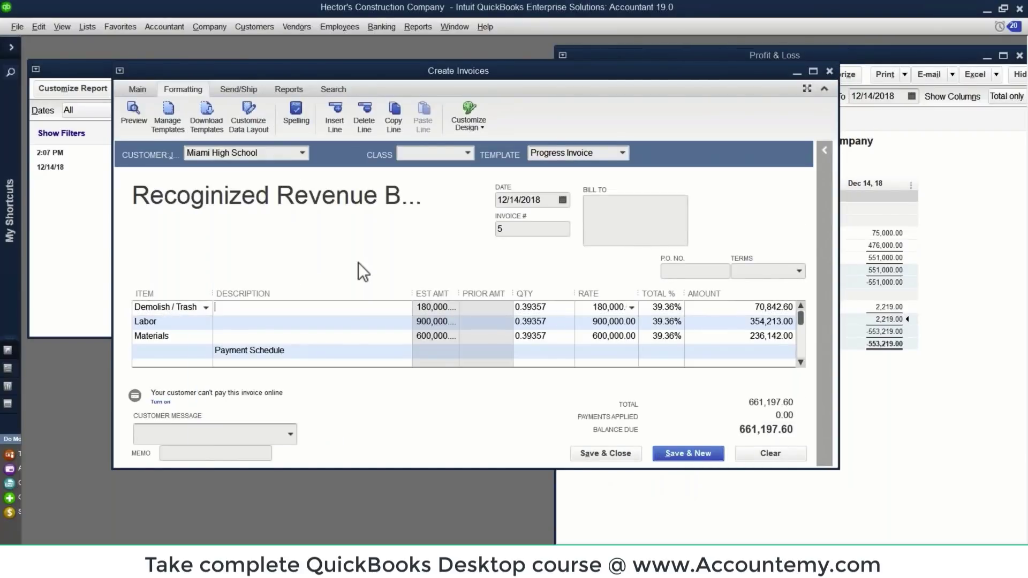
# - Maximize the invoice window and check the invoice's print preview
pyautogui.moveTo(292, 63); pyautogui.dragTo(261, 55)
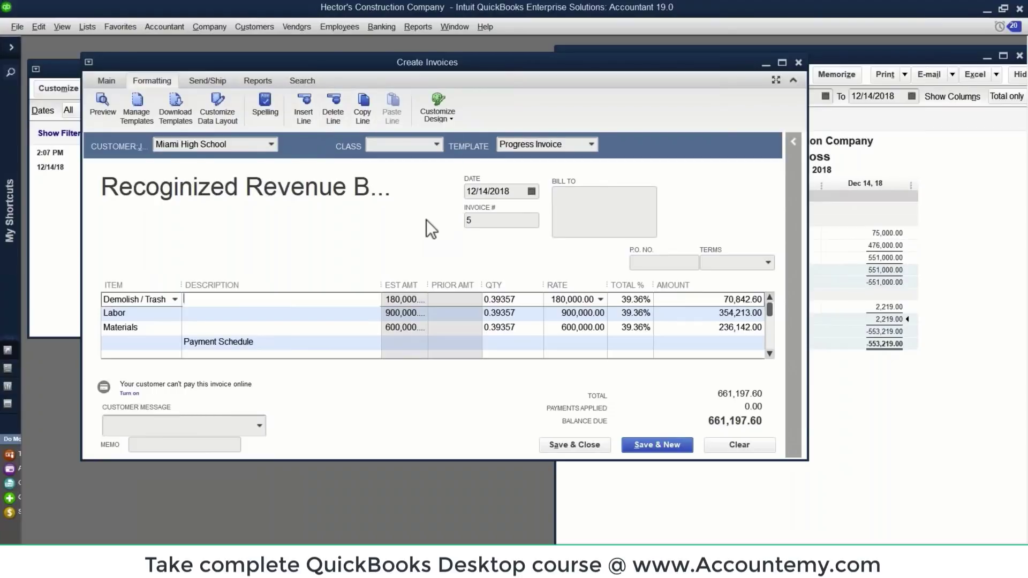
pyautogui.doubleClick(498, 63)
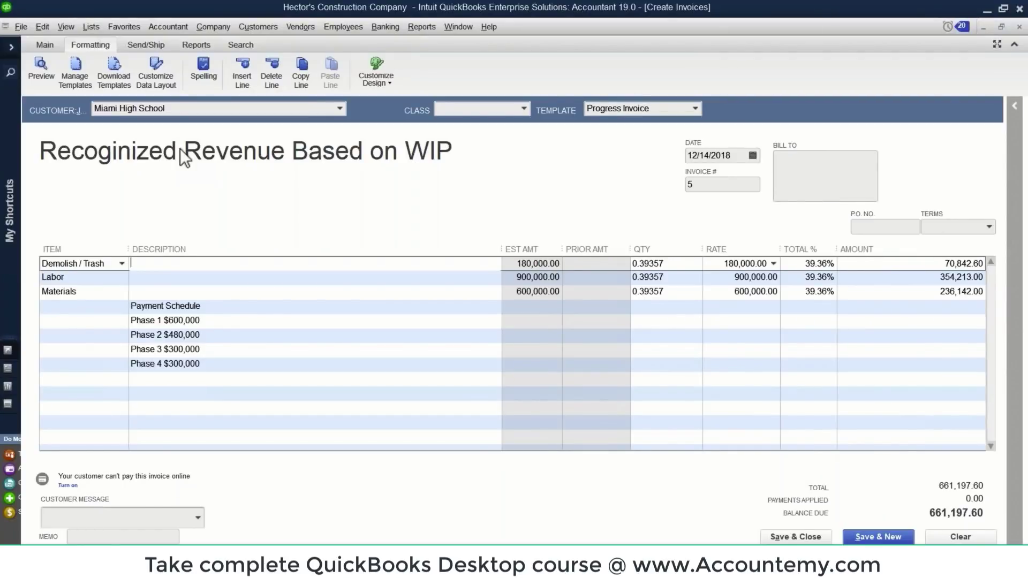
pyautogui.click(43, 65)
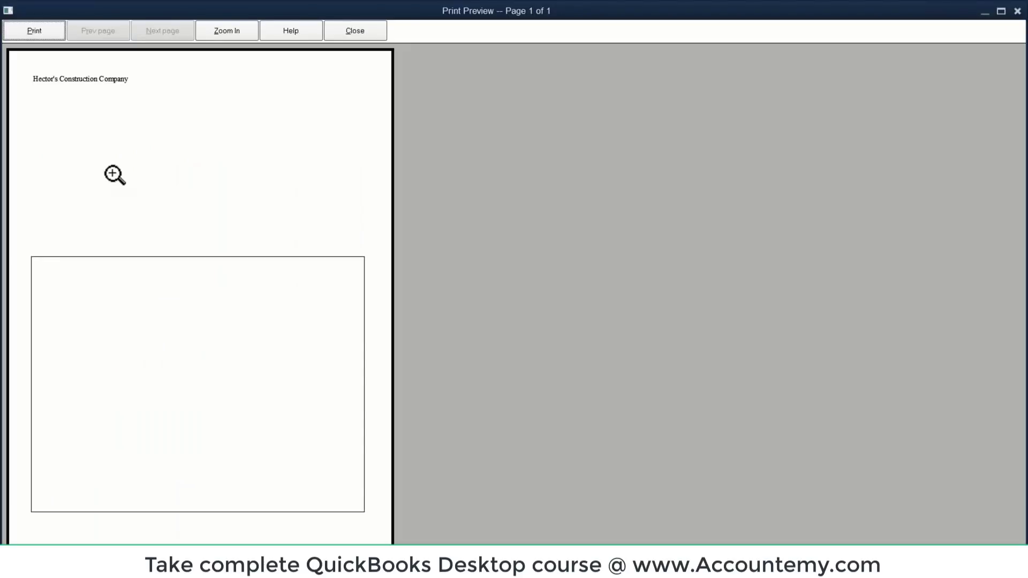
pyautogui.click(353, 32)
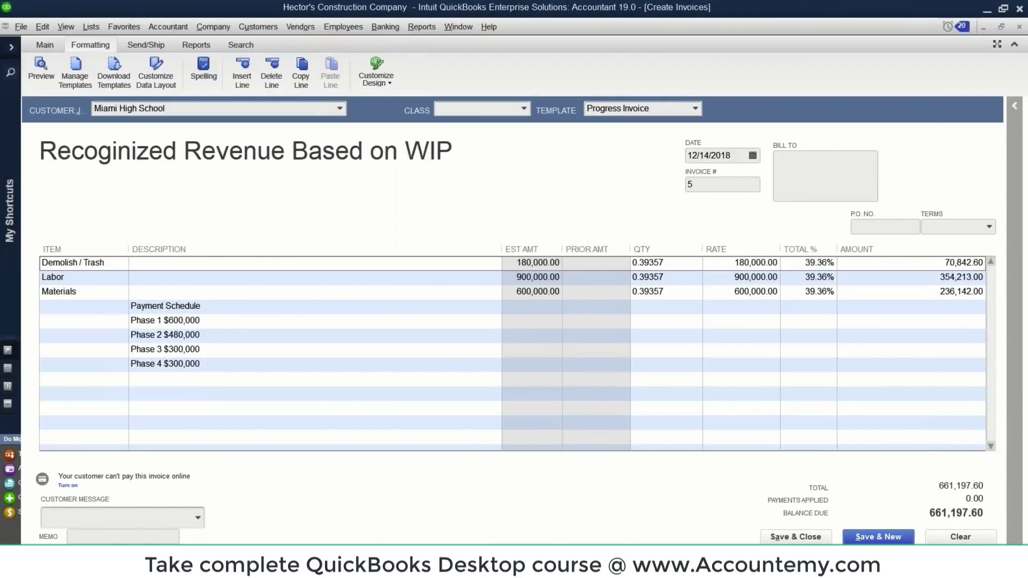
# - Save the Miami High School progress invoice without assigning classes and start a new blank invoice
pyautogui.click(800, 537)
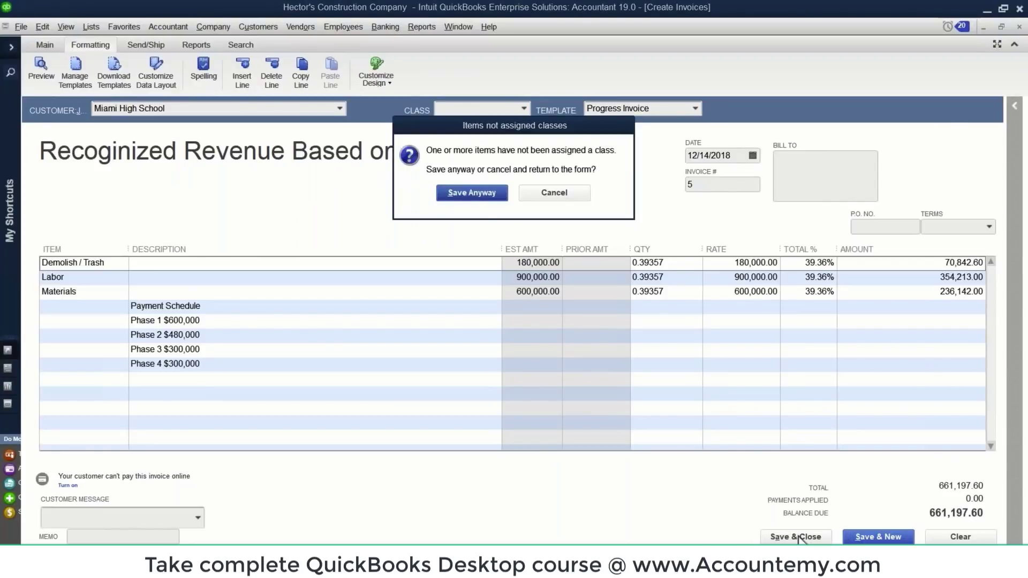
pyautogui.click(567, 194)
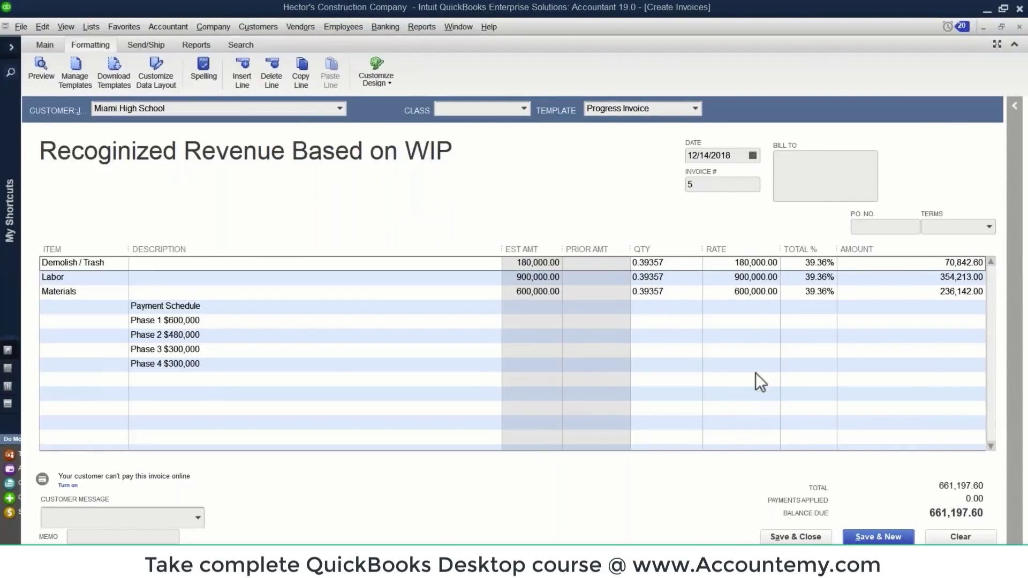
pyautogui.click(876, 539)
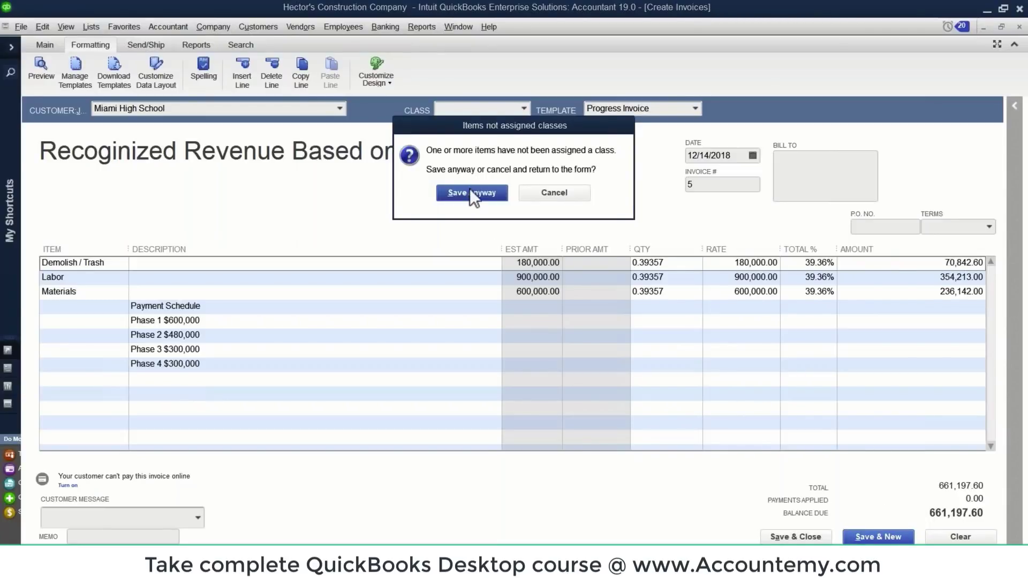
pyautogui.click(475, 193)
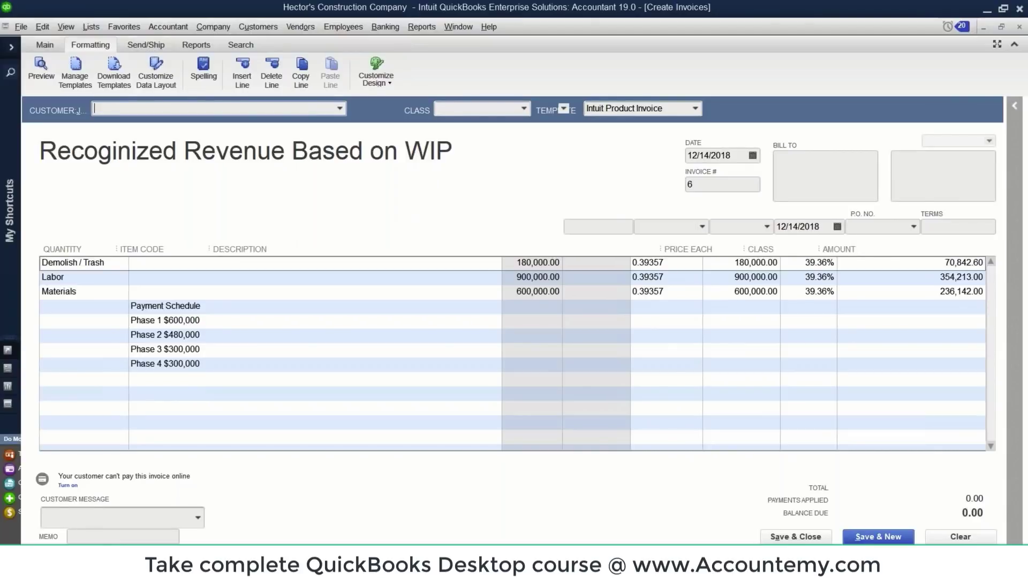
# - Go back through the saved invoices to Miami High School's Phase 1 payment invoice
pyautogui.click(45, 45)
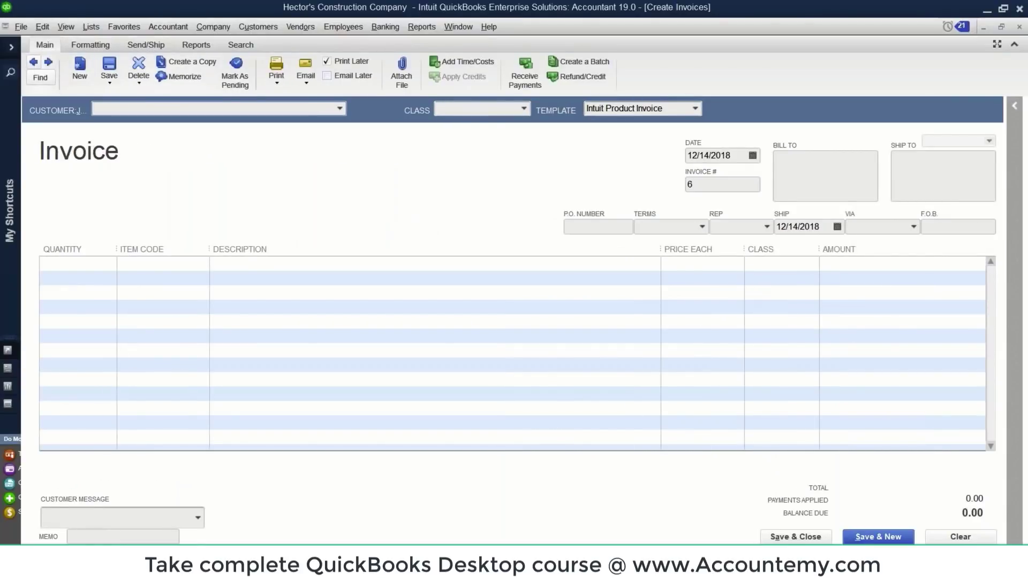
pyautogui.click(33, 62)
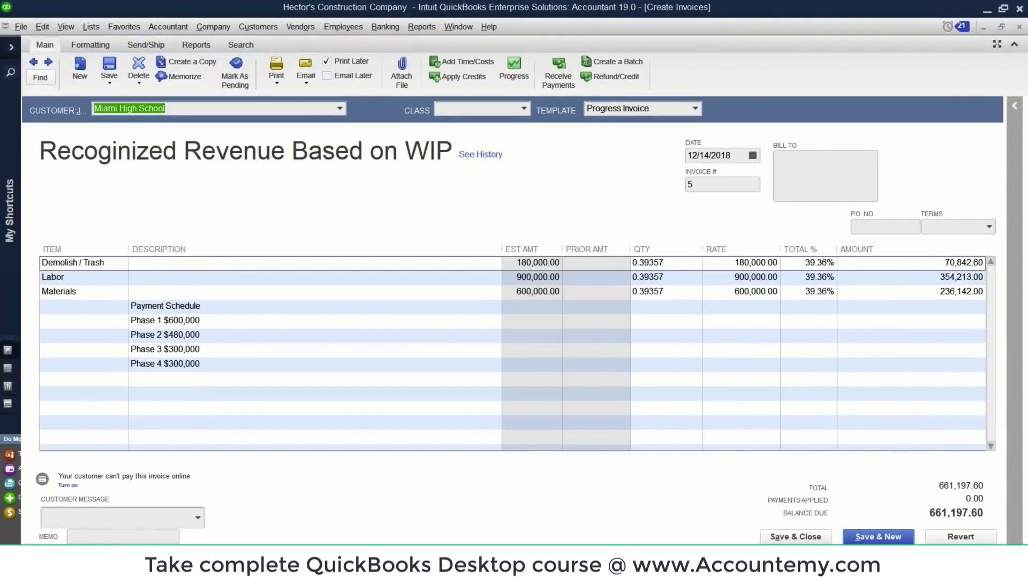
pyautogui.click(33, 62)
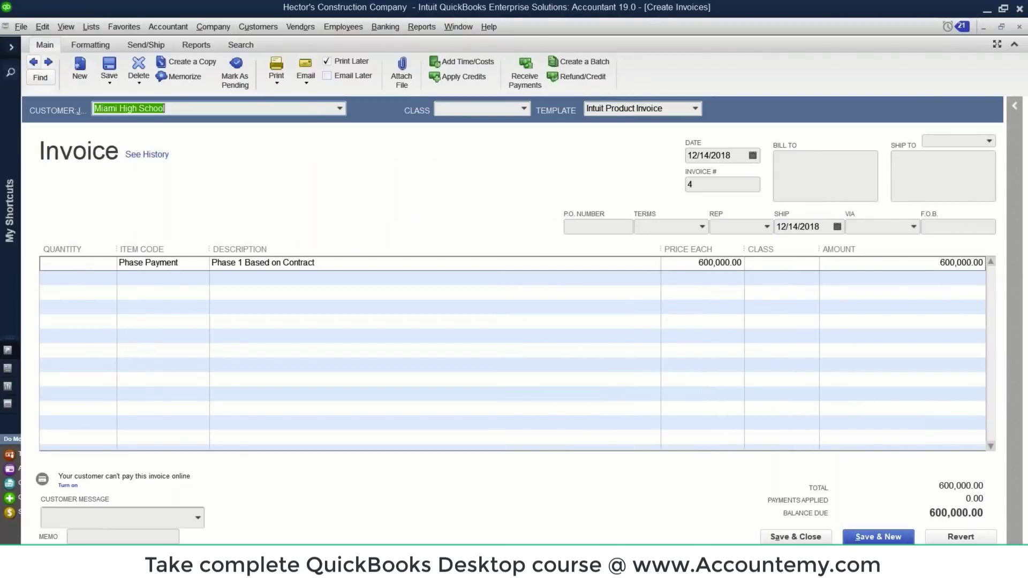
# - Customize a copy of the Intuit Product Invoice template with the default title "Phase Payment Request"
pyautogui.click(89, 45)
pyautogui.click(156, 75)
pyautogui.click(452, 253)
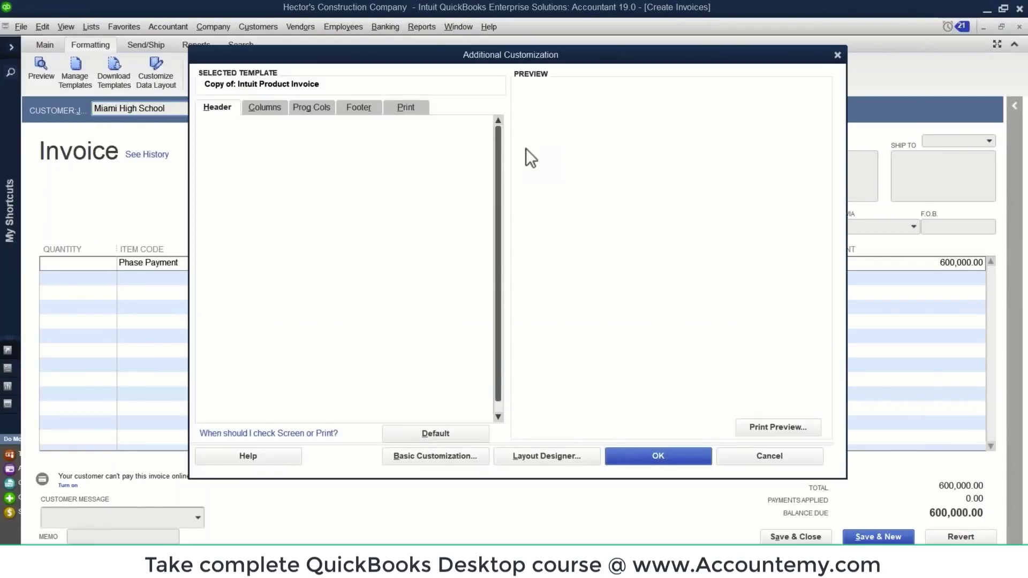
pyautogui.write('Pha')
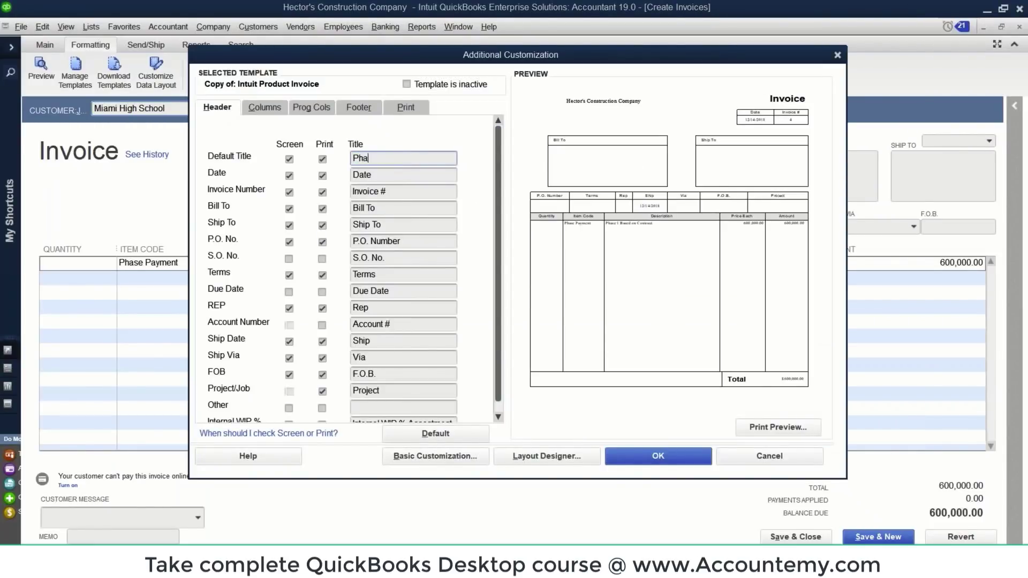
pyautogui.write('se Payment Request')
pyautogui.click(642, 455)
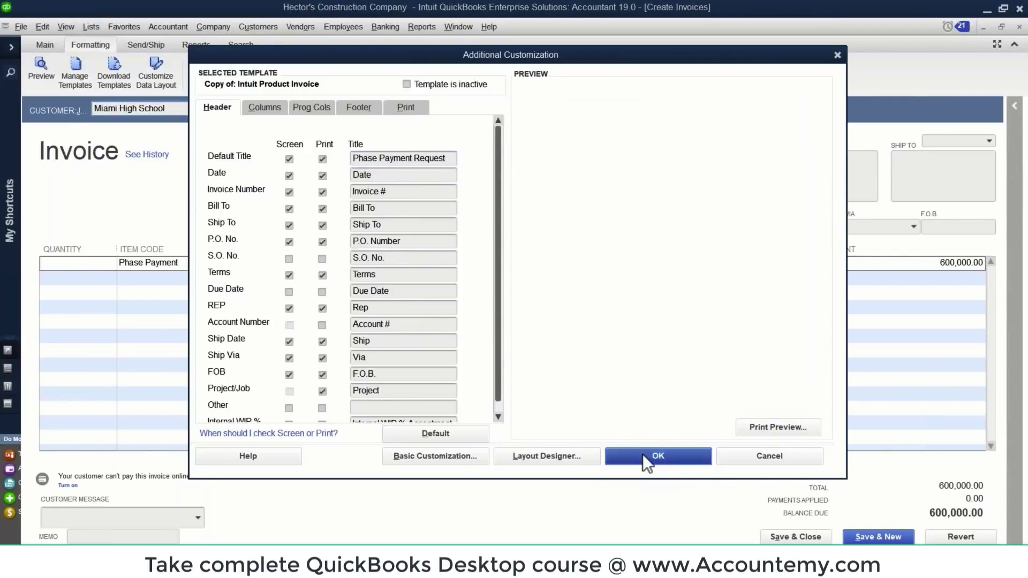
# - Save and close the Miami High School phase payment invoice, recording the changes
pyautogui.click(184, 261)
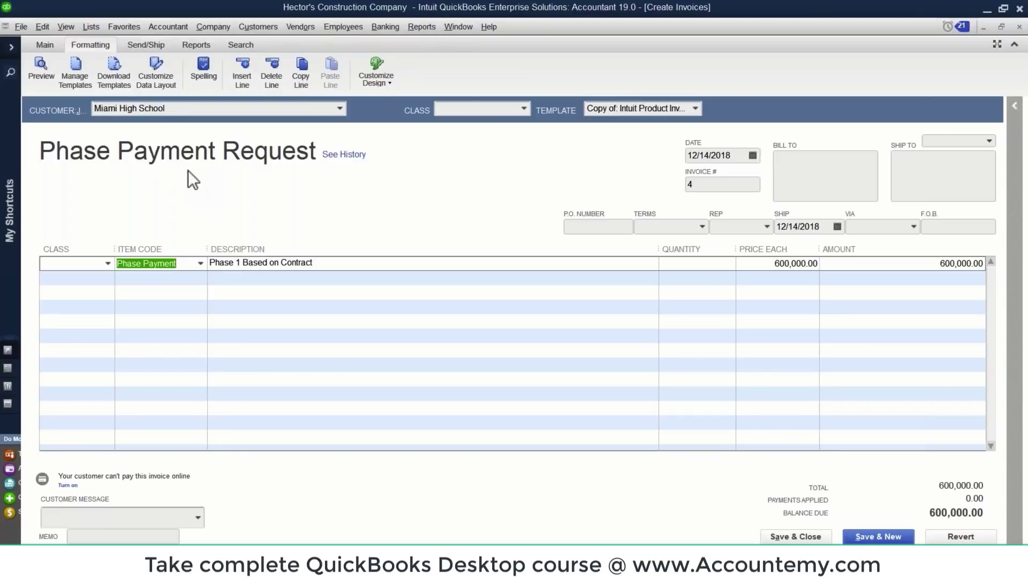
pyautogui.click(790, 537)
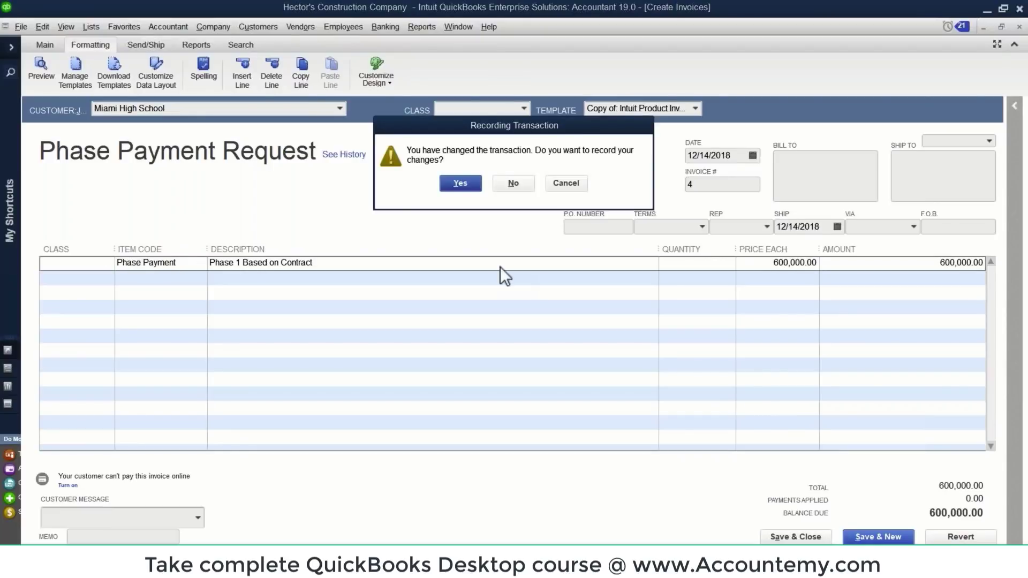
pyautogui.click(462, 180)
pyautogui.click(480, 196)
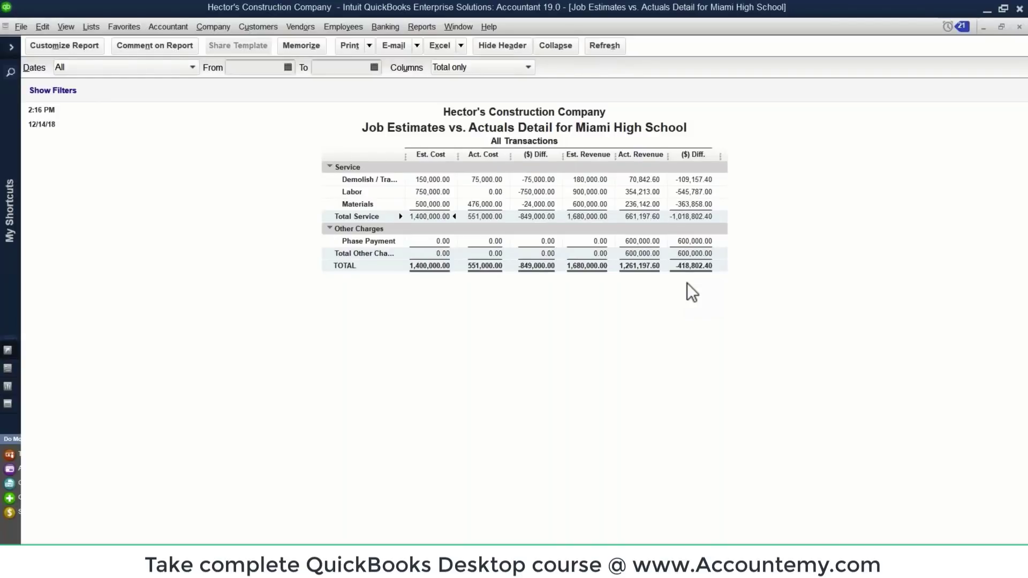
# - Switch to the Profit & Loss report and examine the total job income
pyautogui.click(474, 27)
pyautogui.click(480, 134)
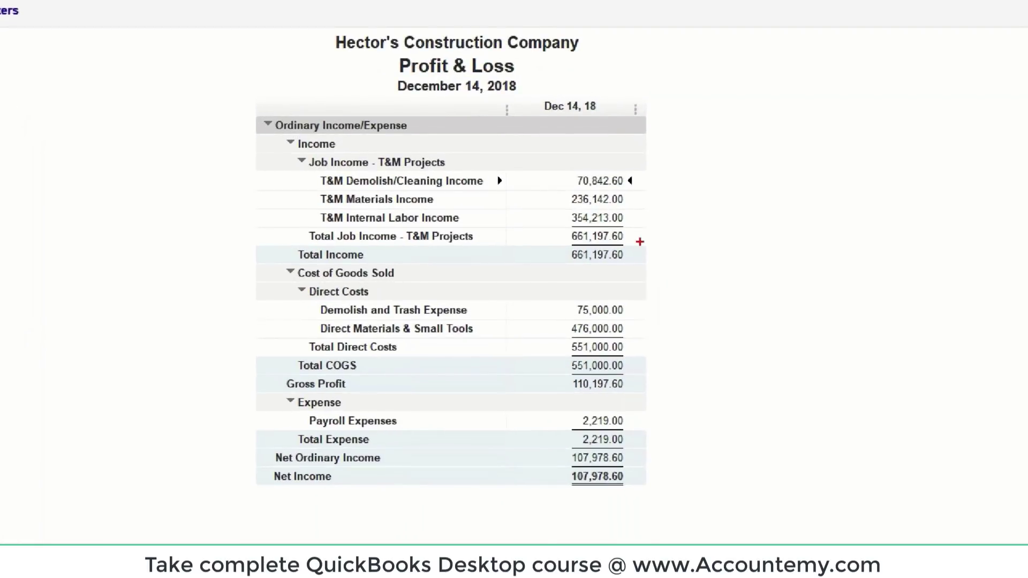
pyautogui.moveTo(646, 237)
pyautogui.mouseDown()
pyautogui.moveTo(568, 212)
pyautogui.moveTo(683, 235)
pyautogui.moveTo(647, 238)
pyautogui.mouseUp()
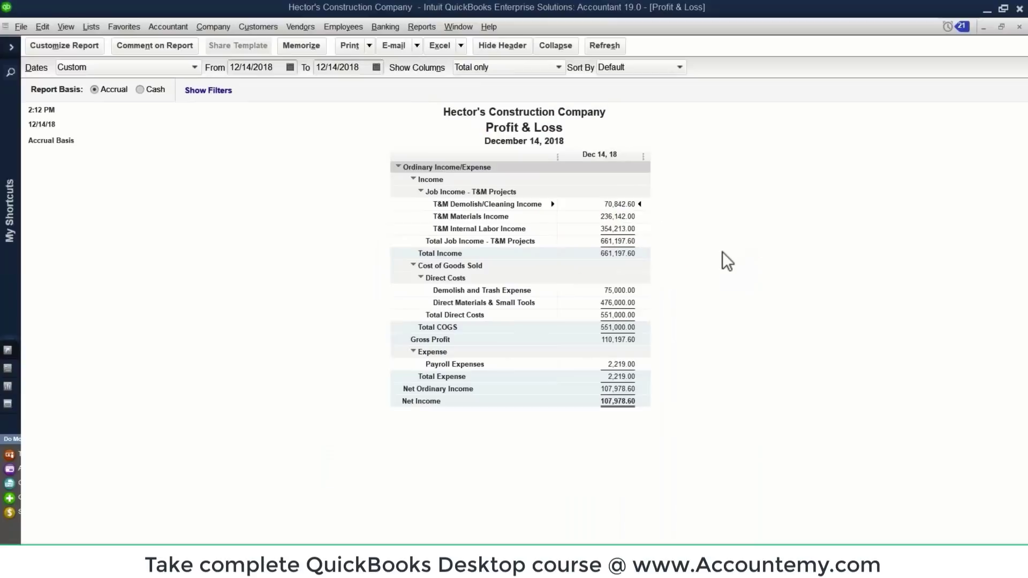
# - Add Previous Period and % of Income columns to the Profit & Loss report
pyautogui.click(75, 49)
pyautogui.click(105, 280)
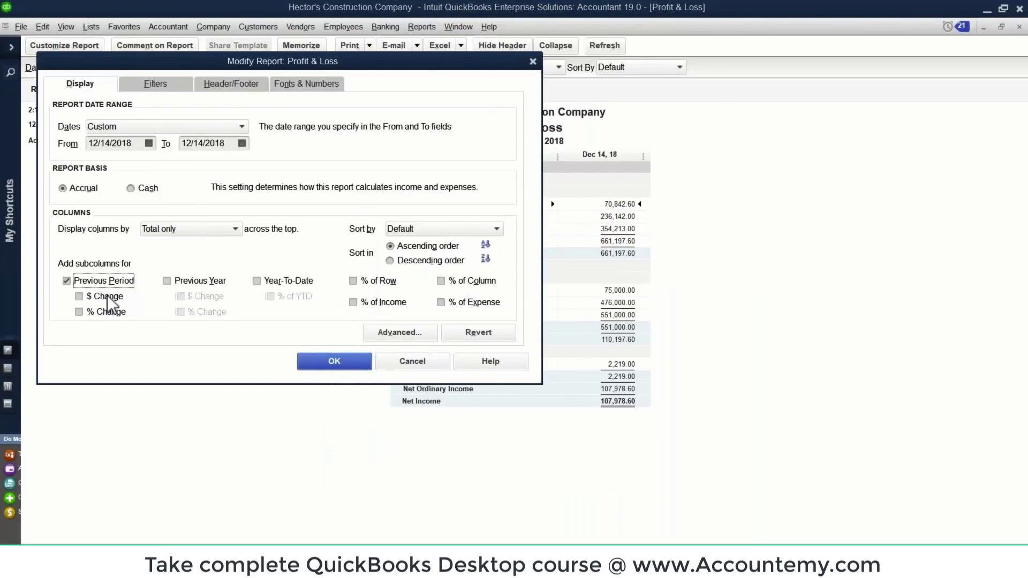
pyautogui.click(381, 303)
pyautogui.click(331, 360)
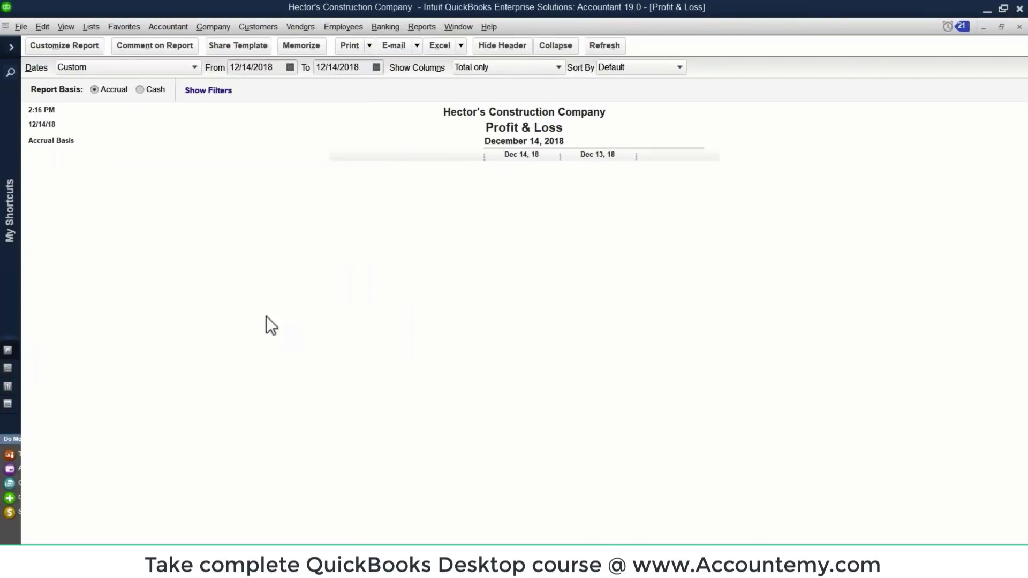
# - Remove the Previous Period column from the Profit & Loss report and check the gross profit percentage
pyautogui.click(53, 47)
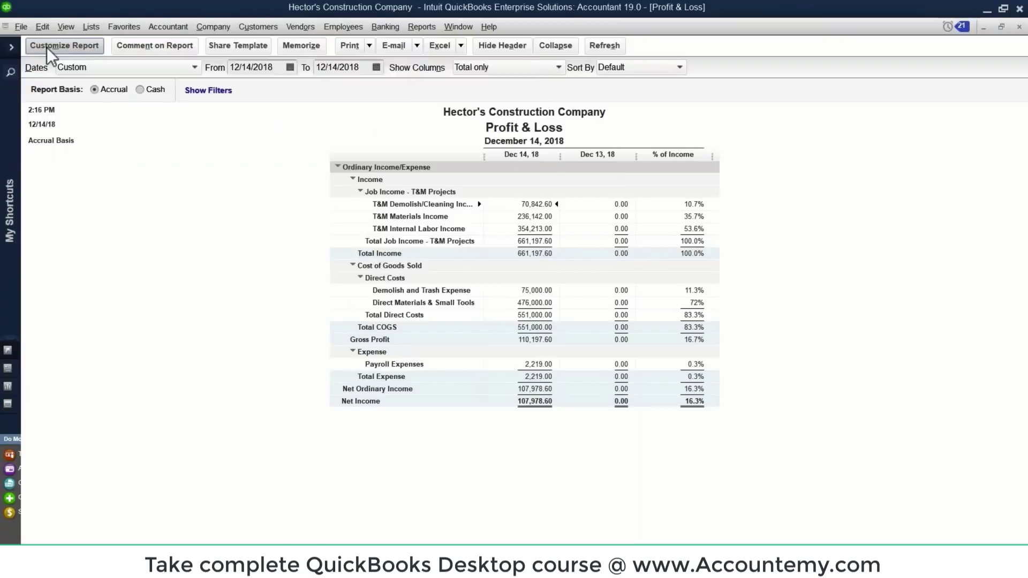
pyautogui.click(96, 279)
pyautogui.click(332, 359)
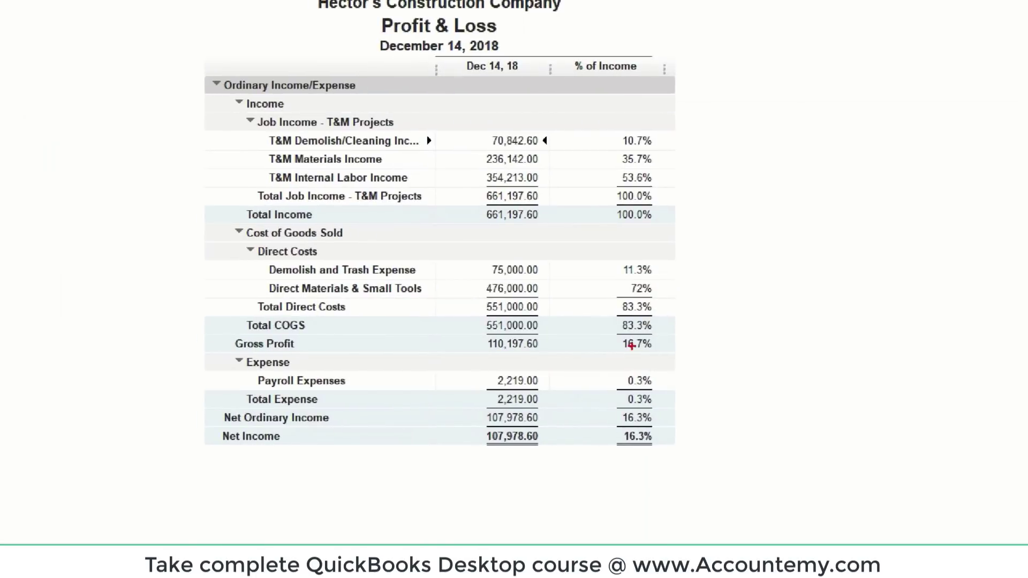
pyautogui.moveTo(632, 346)
pyautogui.mouseDown()
pyautogui.moveTo(651, 351)
pyautogui.moveTo(626, 327)
pyautogui.moveTo(621, 353)
pyautogui.mouseUp()
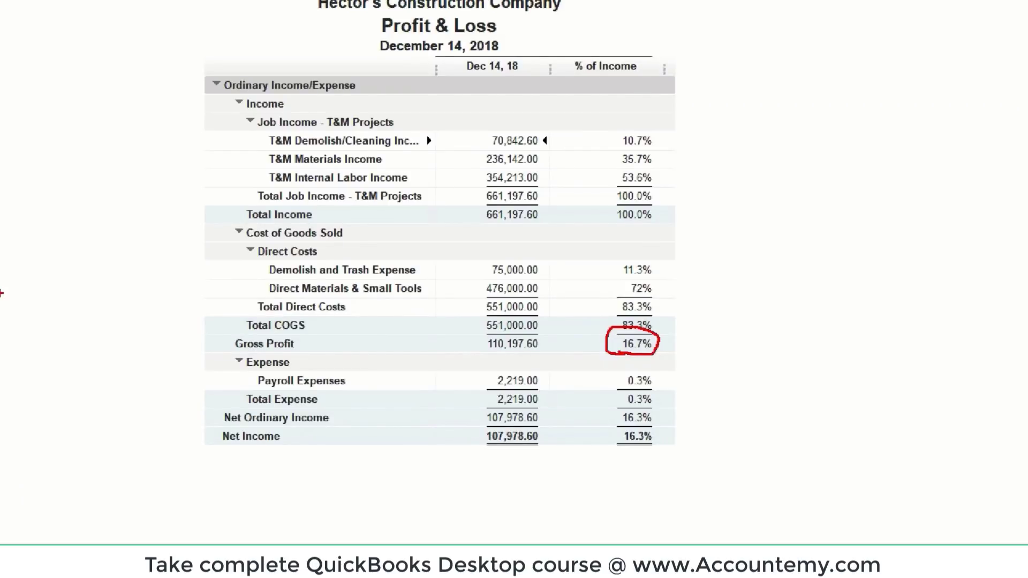
pyautogui.press('Escape')
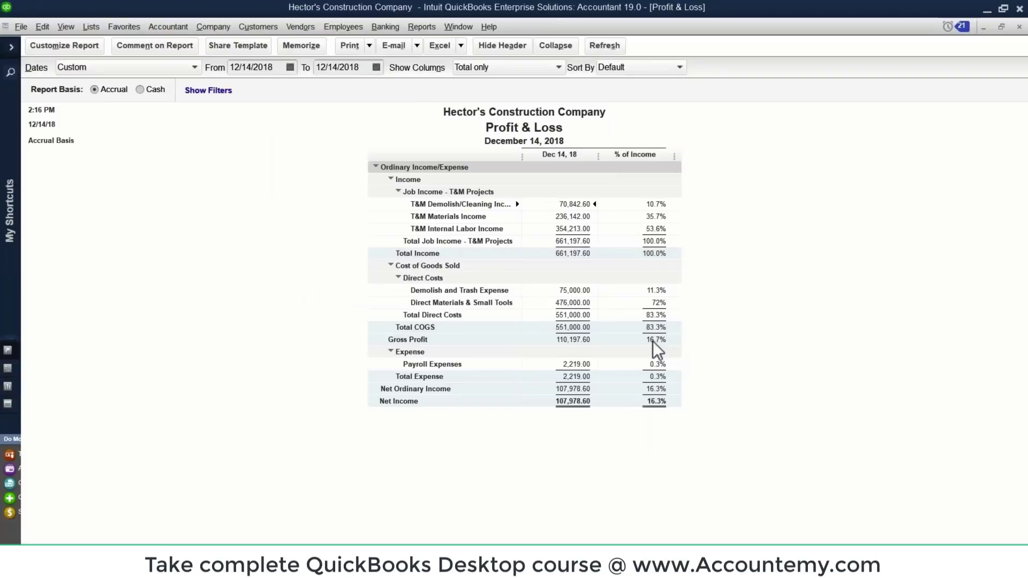
# - Open Miami High School's estimate and examine the markup on the Demolish / Trash, Labor and Materials lines and the markup total
pyautogui.click(420, 27)
pyautogui.click(421, 27)
pyautogui.click(243, 24)
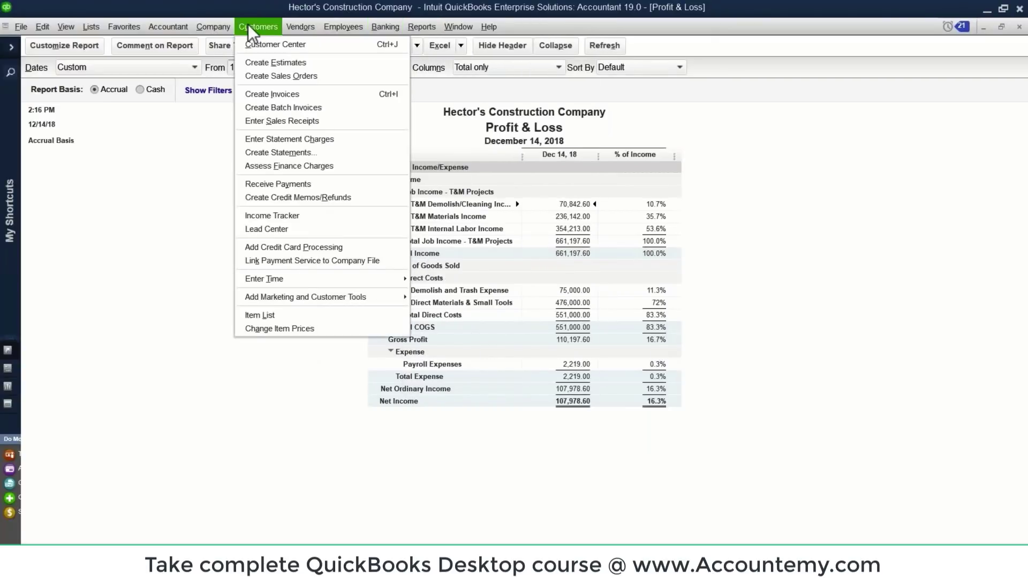
pyautogui.click(273, 60)
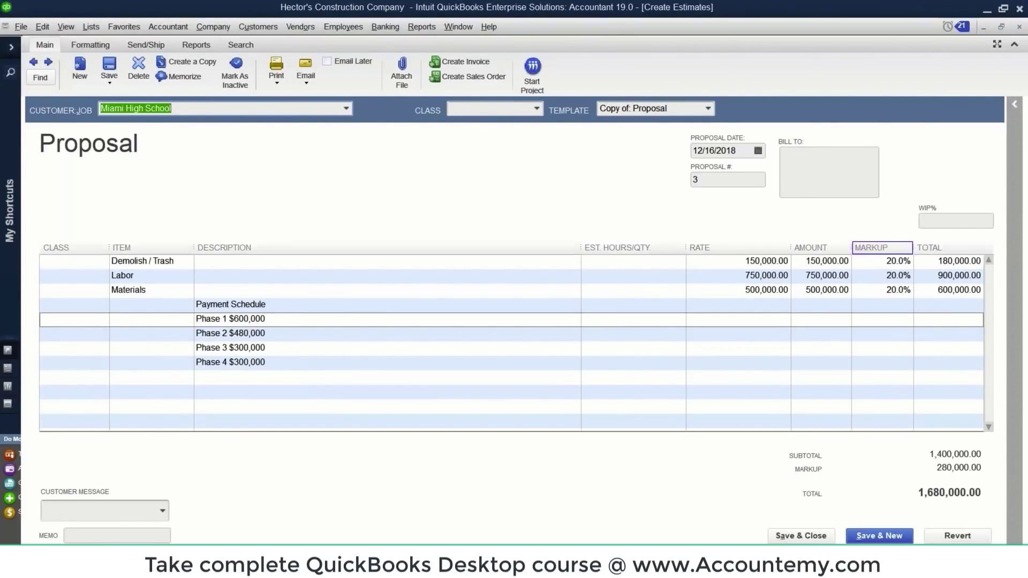
pyautogui.click(905, 261)
pyautogui.click(912, 276)
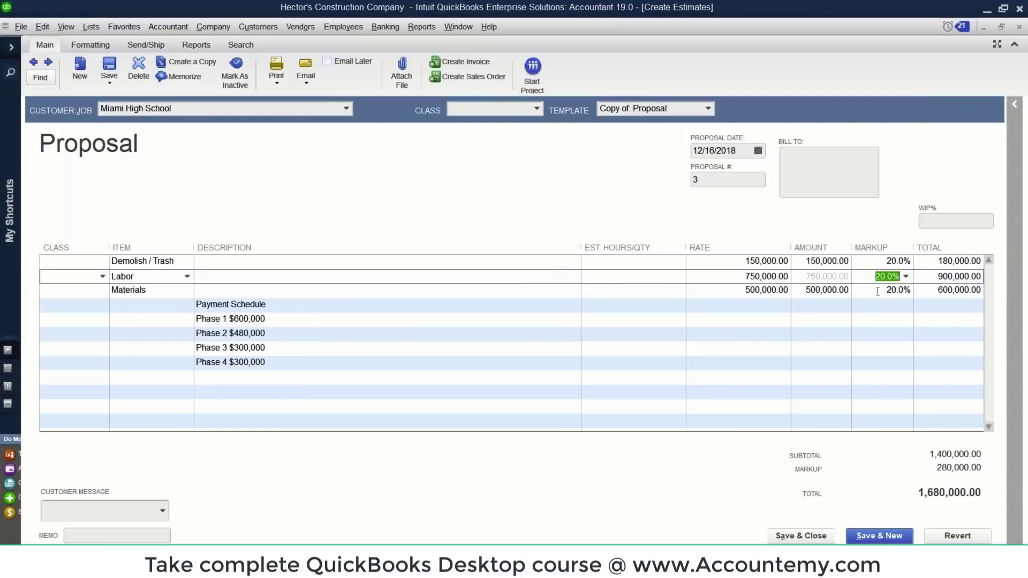
pyautogui.click(913, 291)
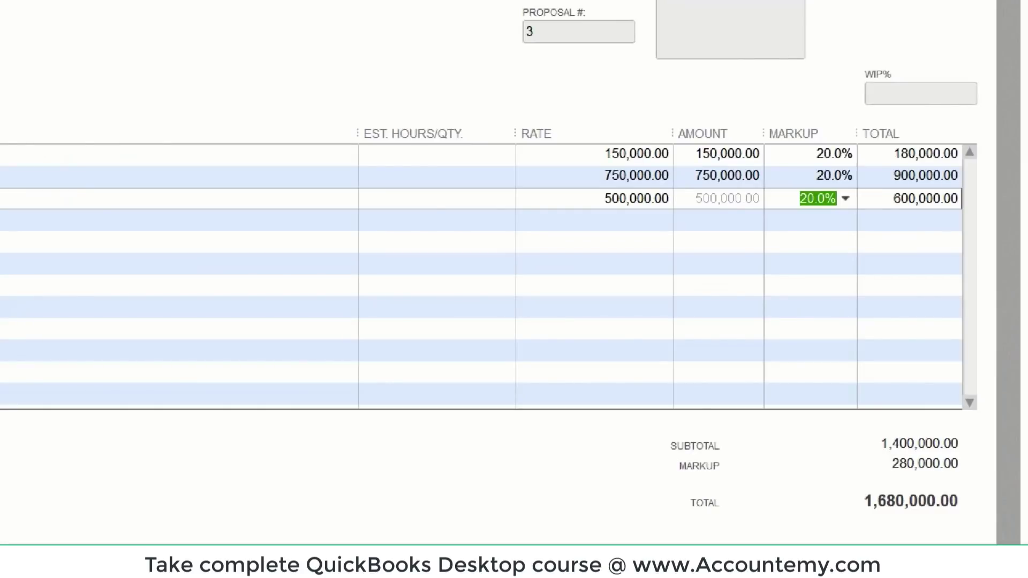
pyautogui.moveTo(977, 455)
pyautogui.mouseDown()
pyautogui.moveTo(835, 461)
pyautogui.moveTo(953, 475)
pyautogui.moveTo(959, 466)
pyautogui.mouseUp()
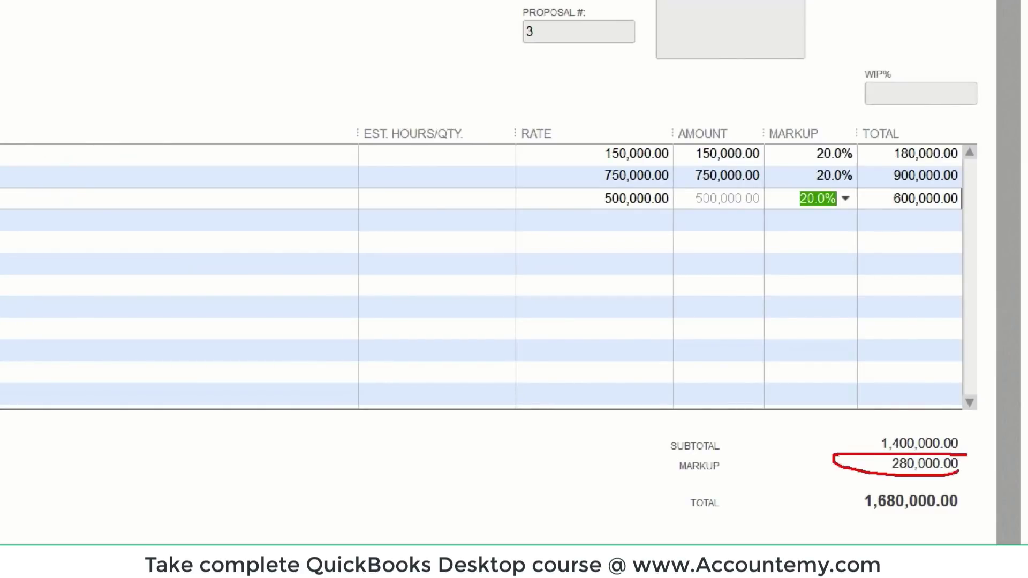
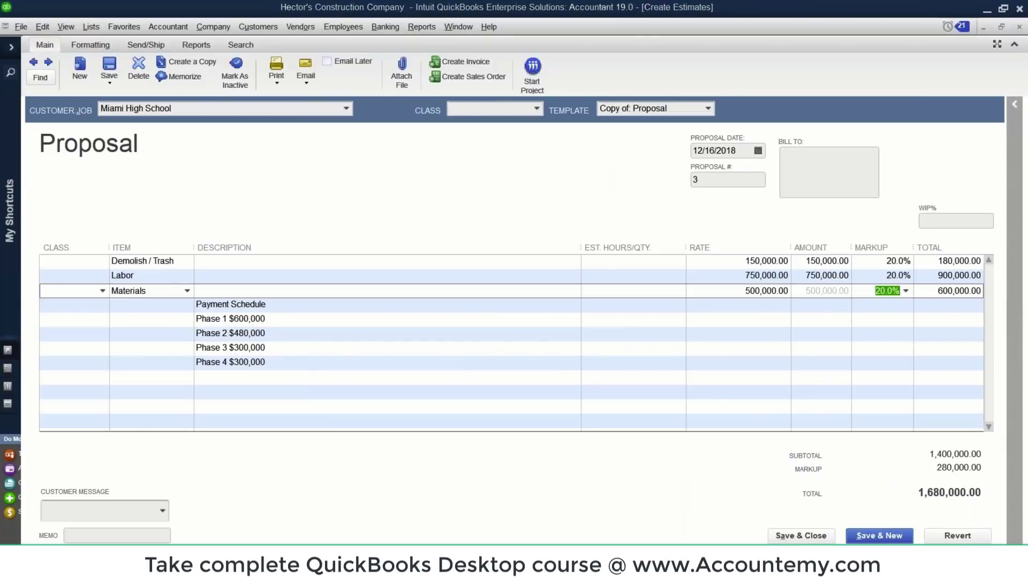
pyautogui.press('Escape')
# - Work out 280000/1680000 in the rate of the blank line below Phase 4 and clear the result from the estimate
pyautogui.click(752, 320)
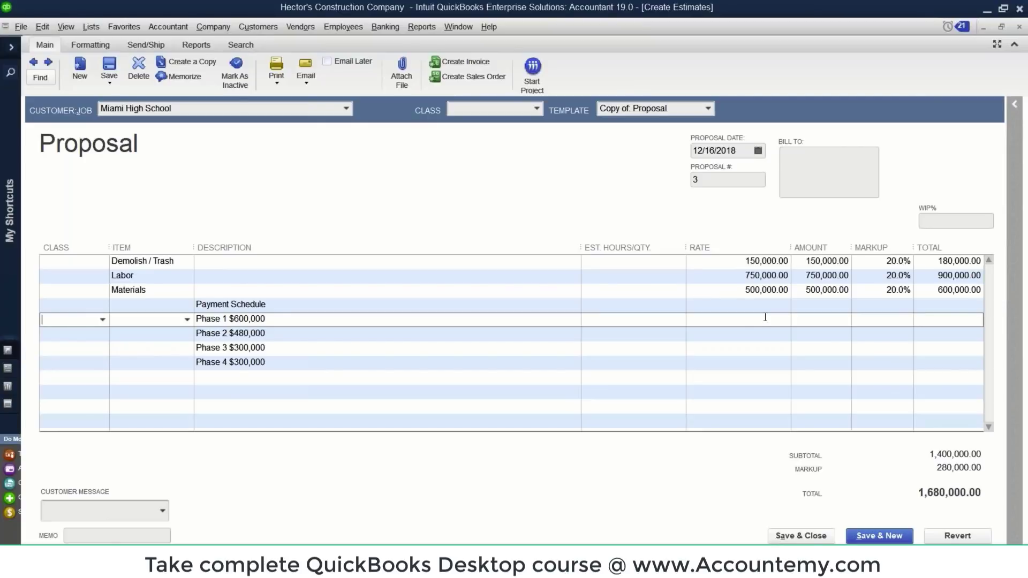
pyautogui.click(766, 376)
pyautogui.write('2')
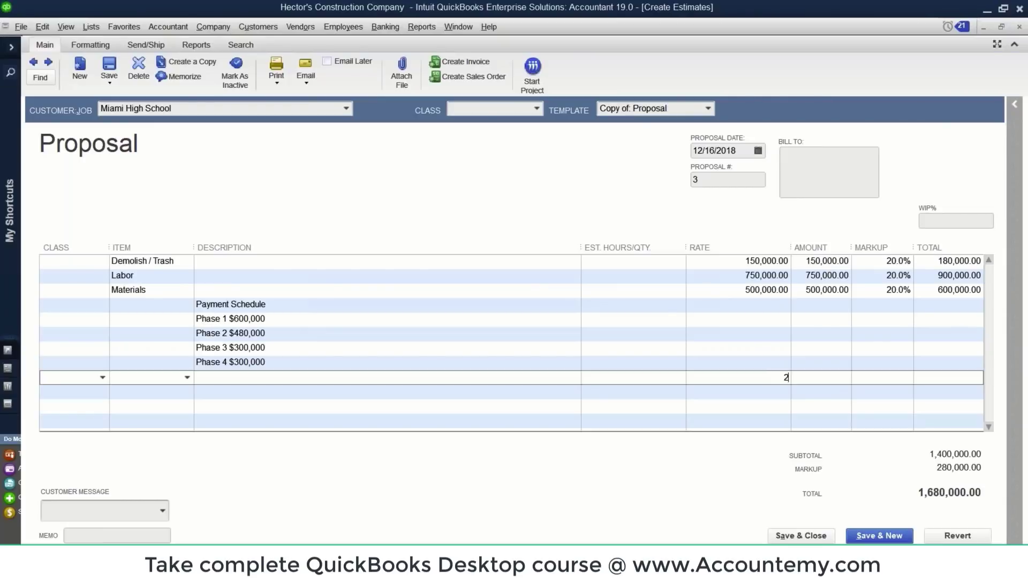
pyautogui.write('80000/1680')
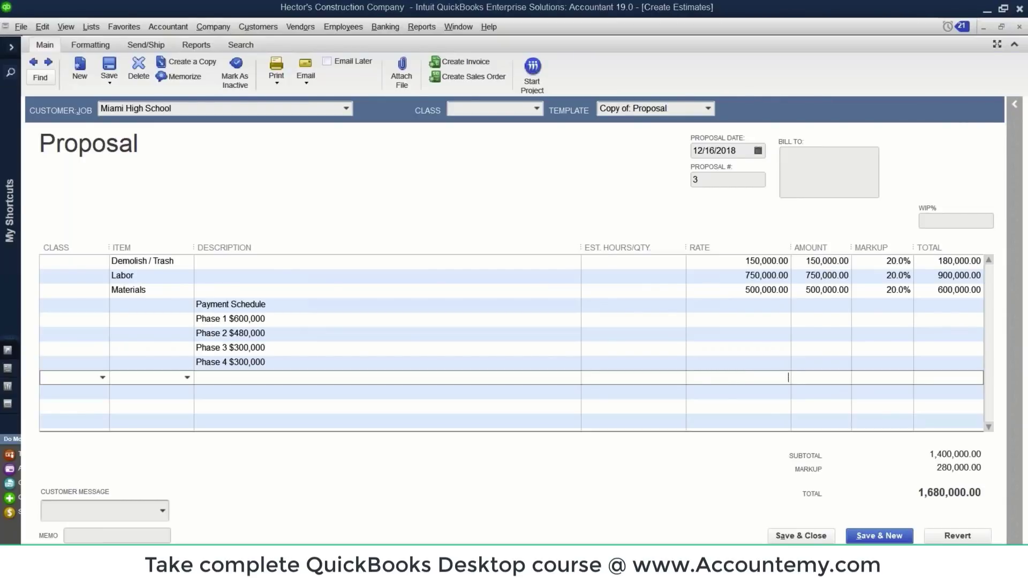
pyautogui.write('0000')
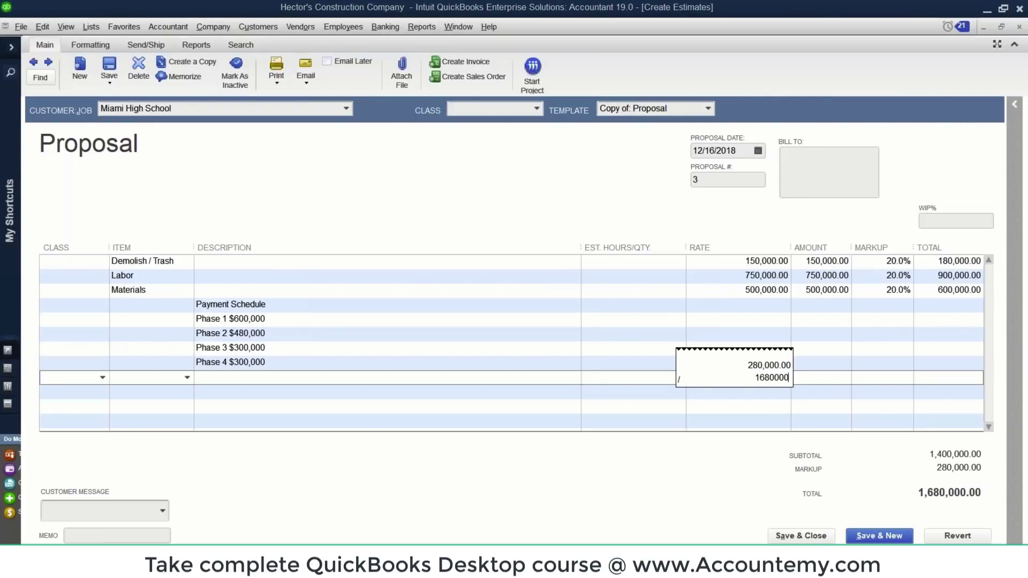
pyautogui.press('Return')
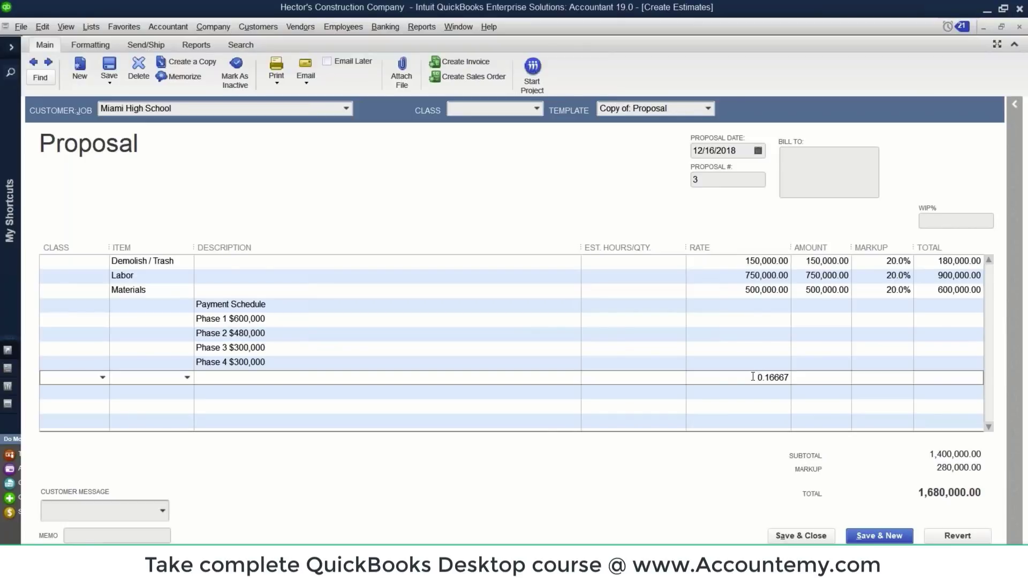
pyautogui.moveTo(754, 377); pyautogui.dragTo(826, 383)
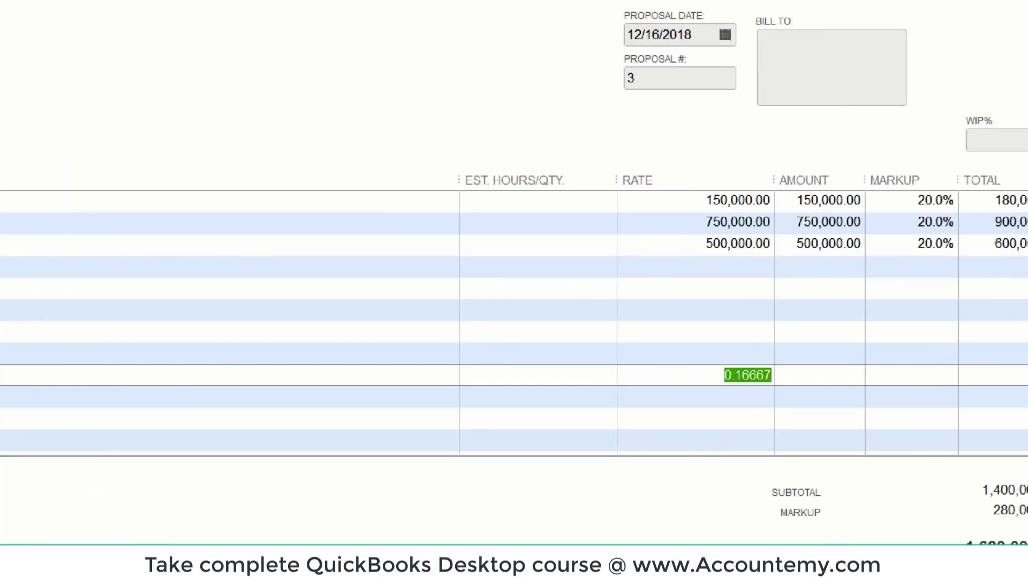
pyautogui.click(757, 374)
pyautogui.moveTo(786, 355)
pyautogui.mouseDown()
pyautogui.moveTo(760, 350)
pyautogui.moveTo(808, 410)
pyautogui.moveTo(740, 363)
pyautogui.mouseUp()
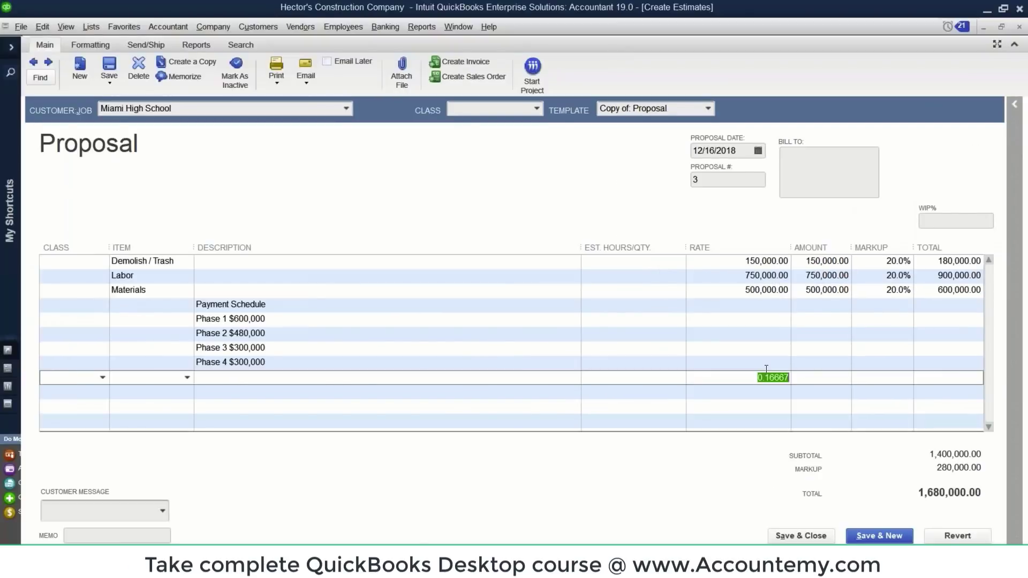
pyautogui.press('Delete')
# - Return to the Profit & Loss report to compare its gross profit percentage, and close the report
pyautogui.click(460, 26)
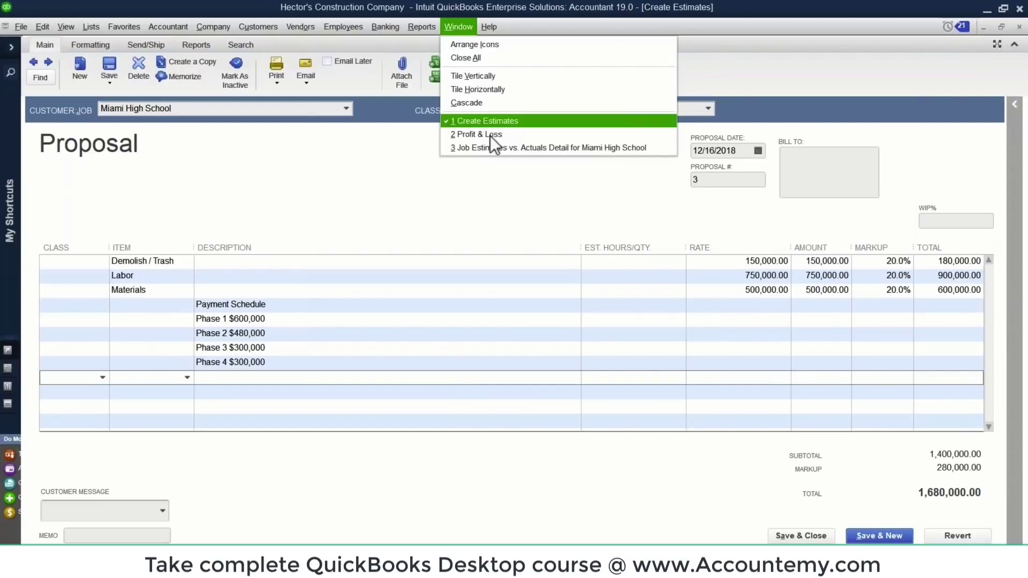
pyautogui.click(489, 135)
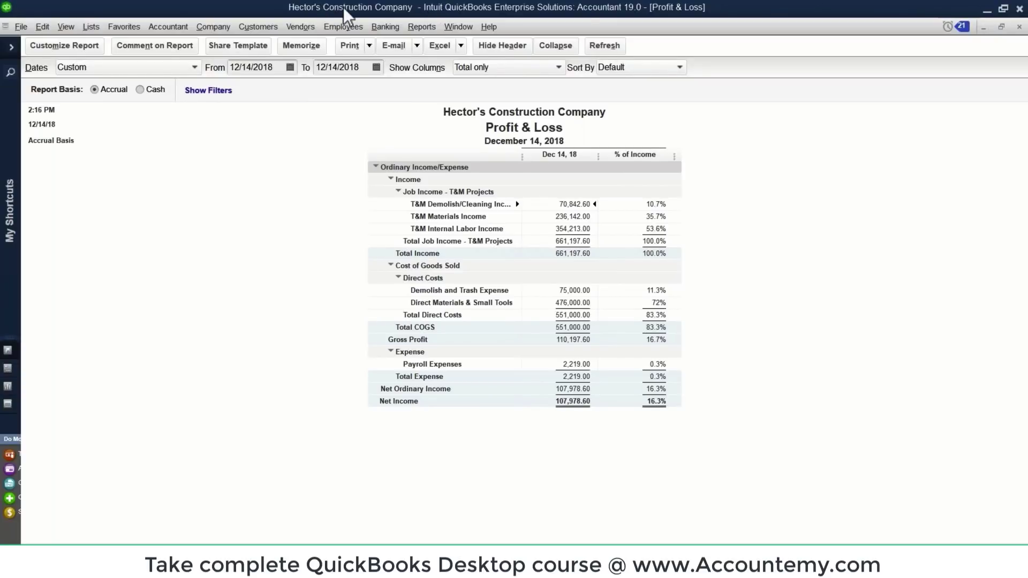
pyautogui.press('Escape')
# - Run the Customer Balance Summary report
pyautogui.click(424, 30)
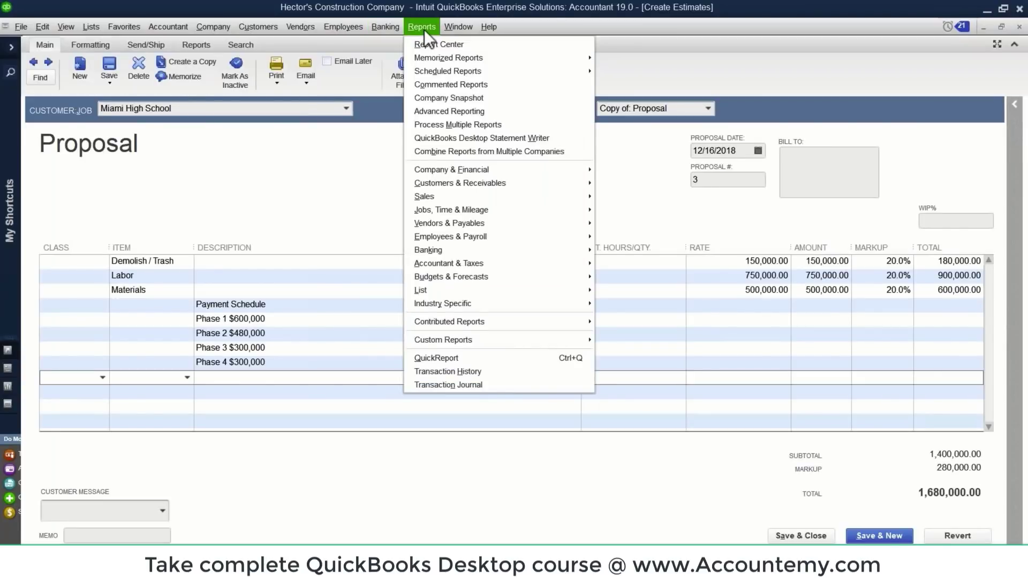
pyautogui.moveTo(482, 183)
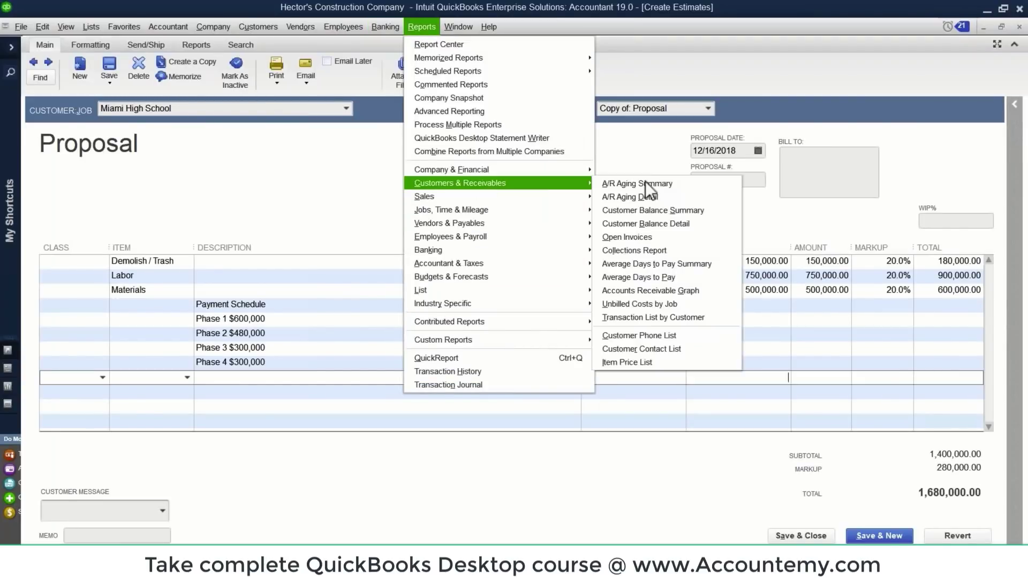
pyautogui.click(663, 211)
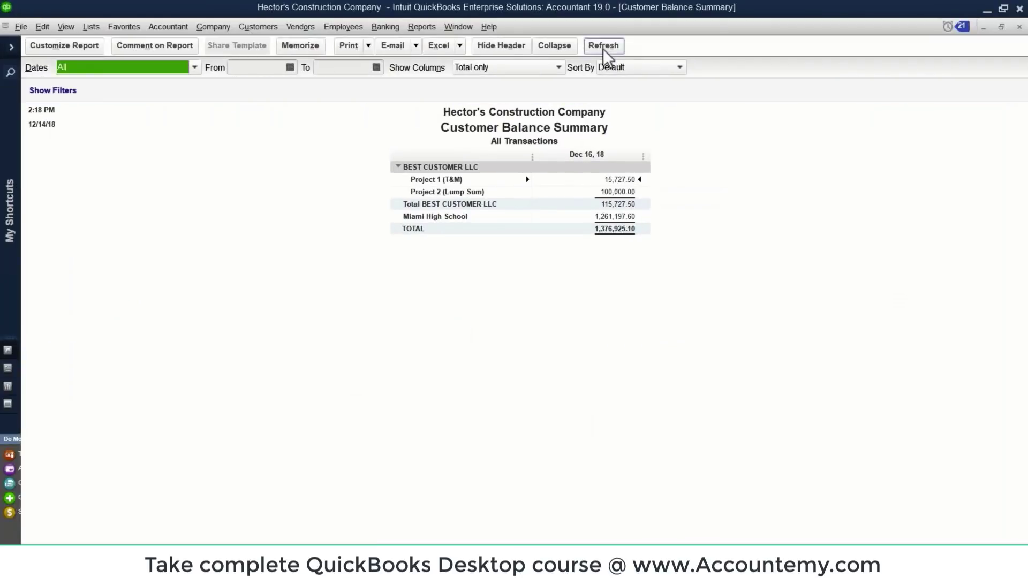
# - Collapse the job rows in the Customer Balance Summary and open the balance detail for Miami High School
pyautogui.click(555, 46)
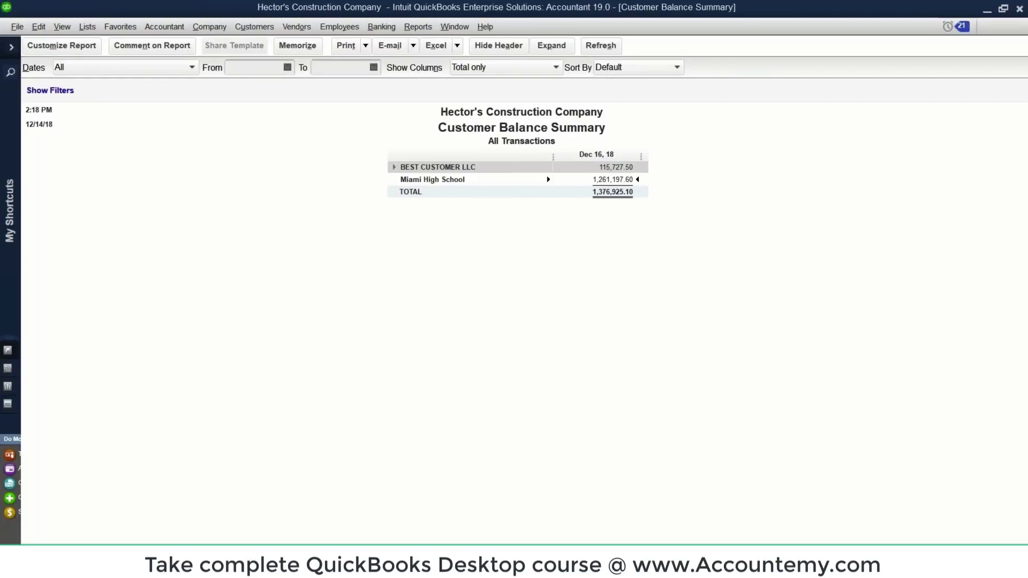
pyautogui.doubleClick(590, 180)
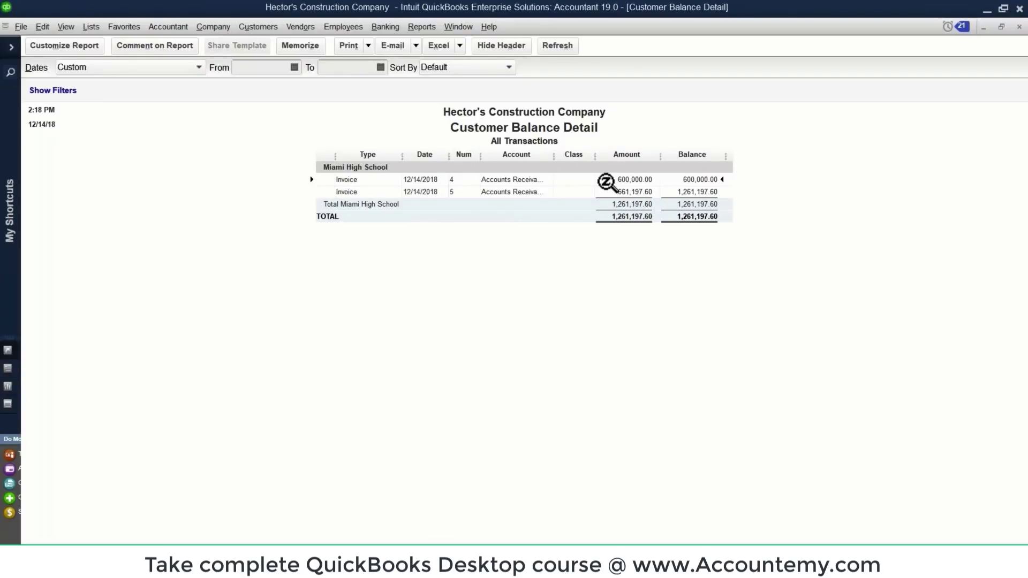
# - Receive a customer payment of 600,000 from Miami High School, applied to invoice 4, and save it
pyautogui.click(268, 26)
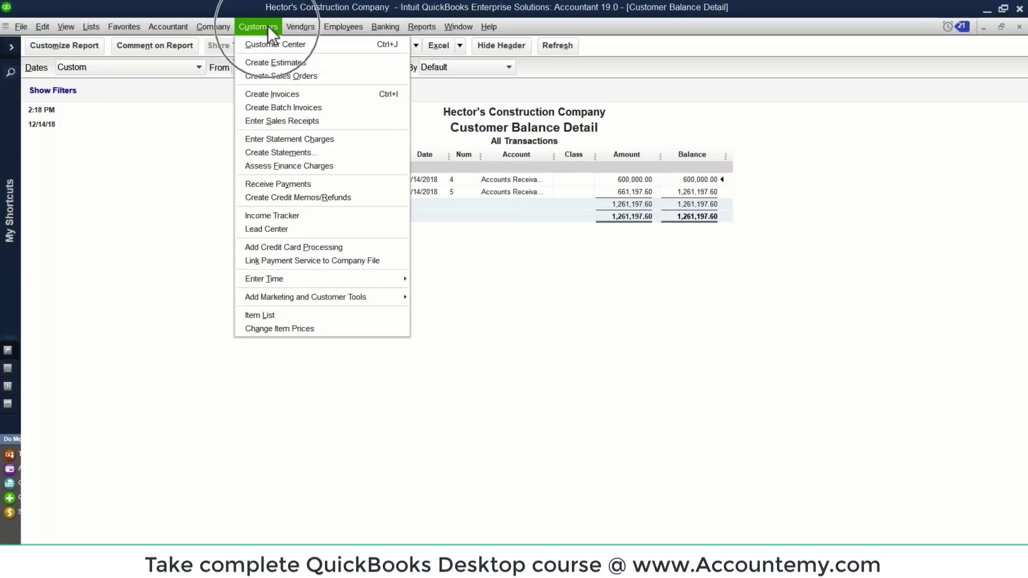
pyautogui.click(288, 183)
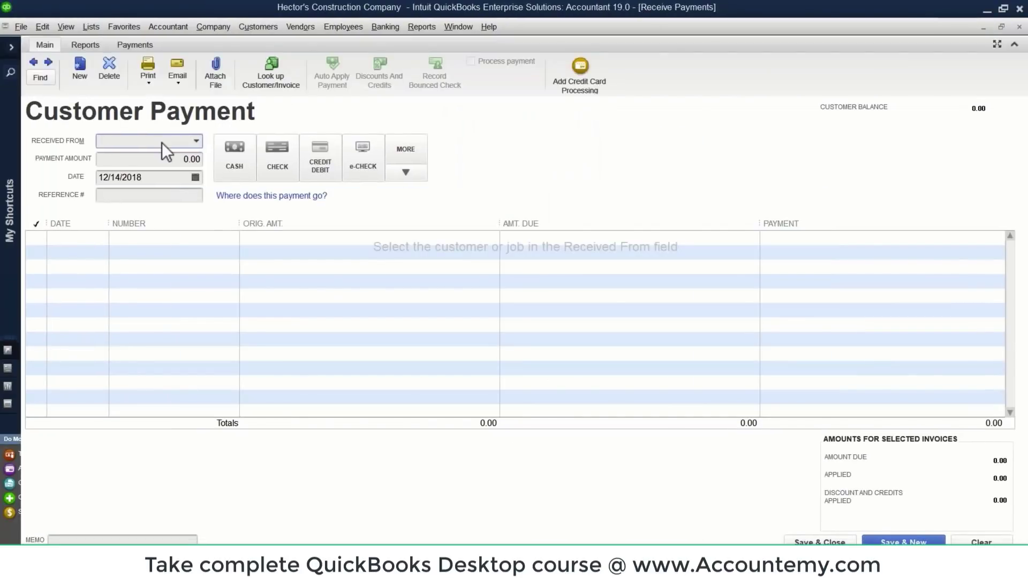
pyautogui.click(198, 141)
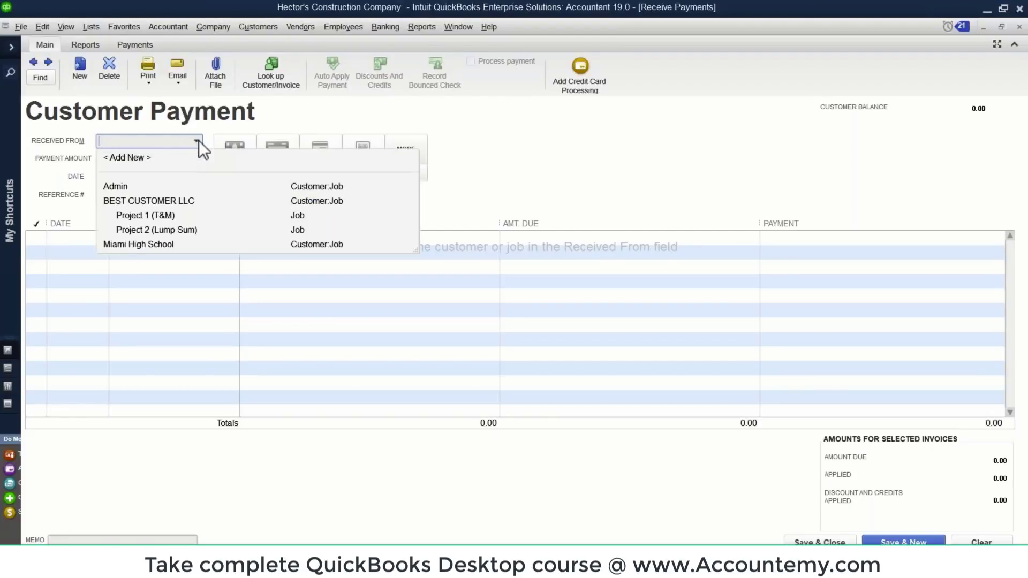
pyautogui.click(153, 245)
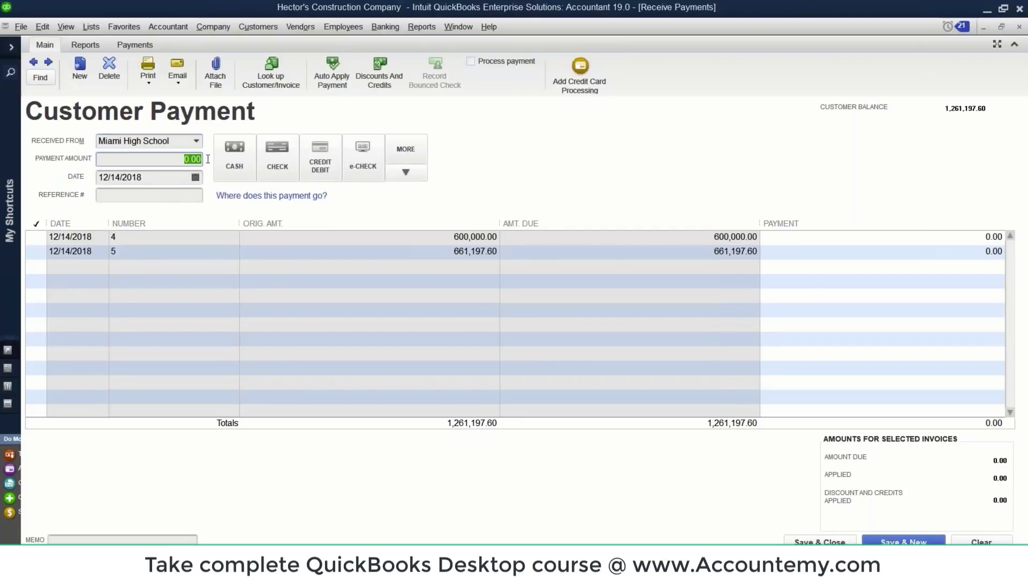
pyautogui.write('600,000')
pyautogui.press('Tab')
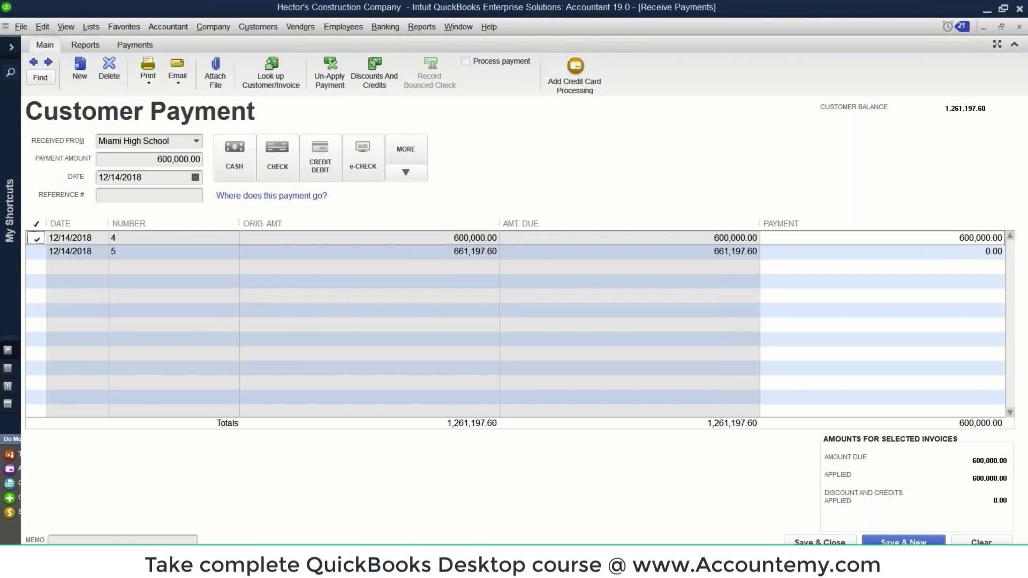
pyautogui.press('ctrl')
pyautogui.press('ctrl')
pyautogui.press('ctrl')
pyautogui.press('ctrl')
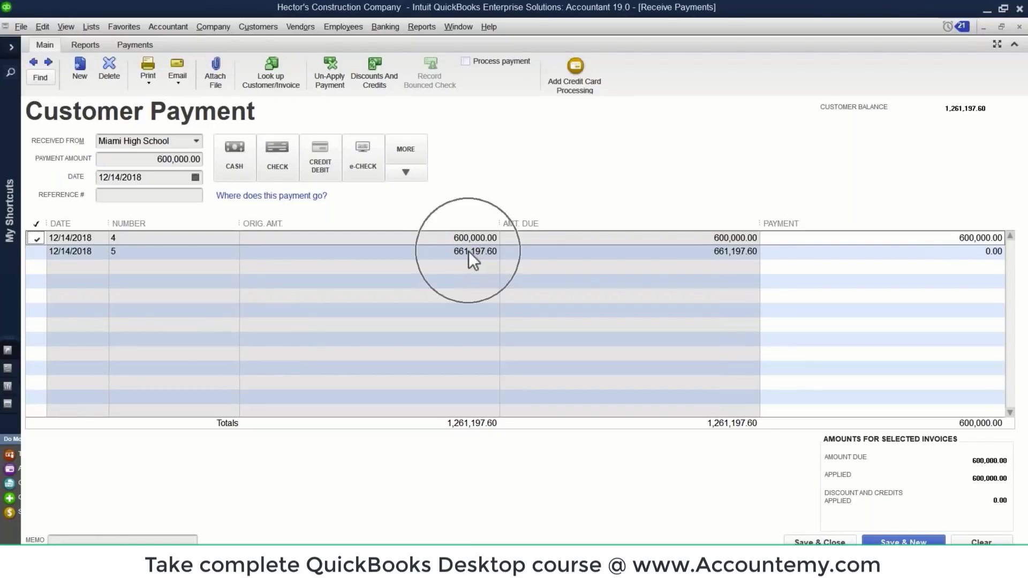
pyautogui.press('ctrl')
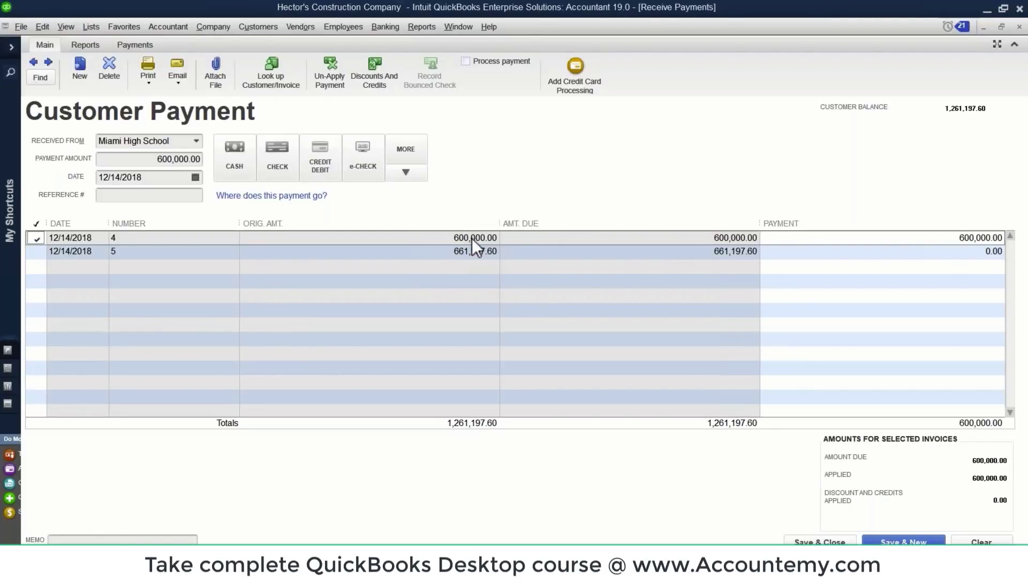
pyautogui.press('ctrl')
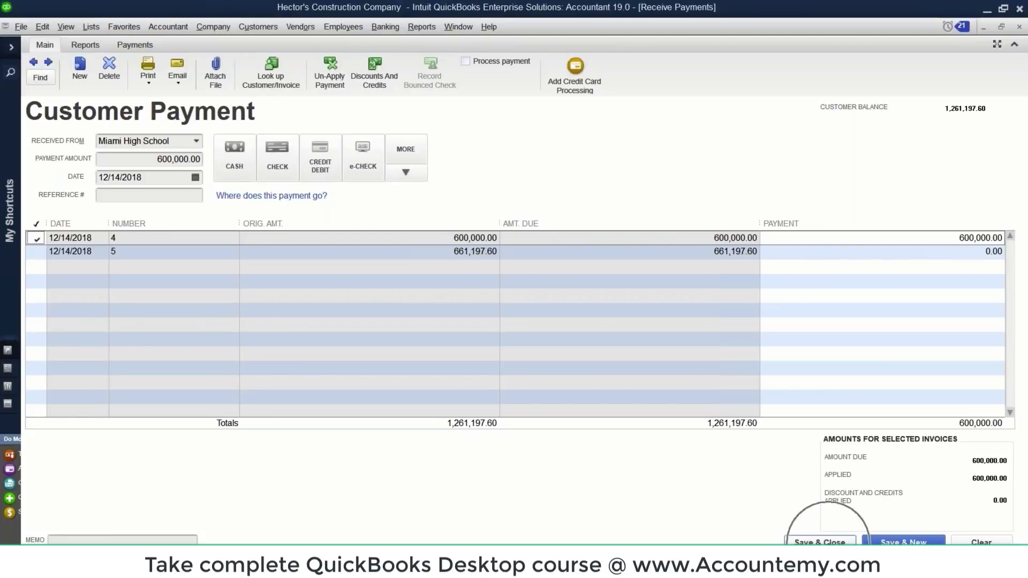
pyautogui.click(820, 542)
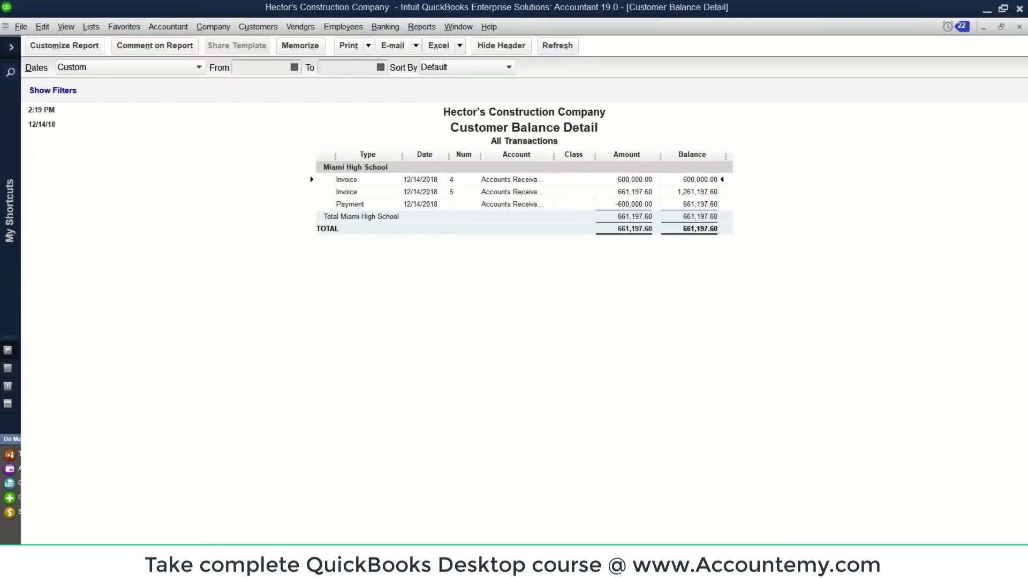
# - Check Miami High School's balance after the payment in the detail and summary reports, and close both reports
pyautogui.click(654, 217)
pyautogui.press('ctrl')
pyautogui.press('Escape')
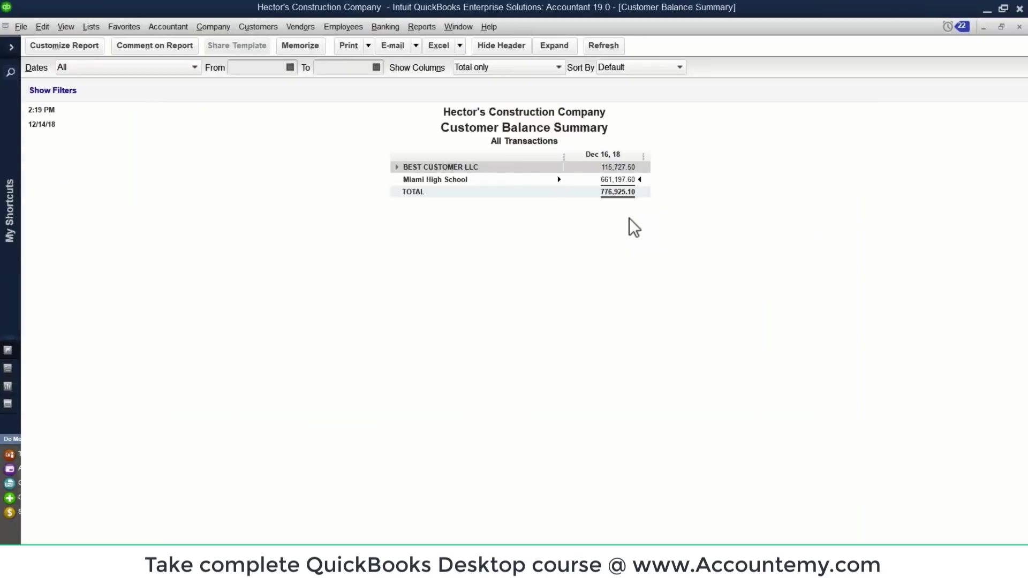
pyautogui.press('ctrl')
pyautogui.click(1020, 27)
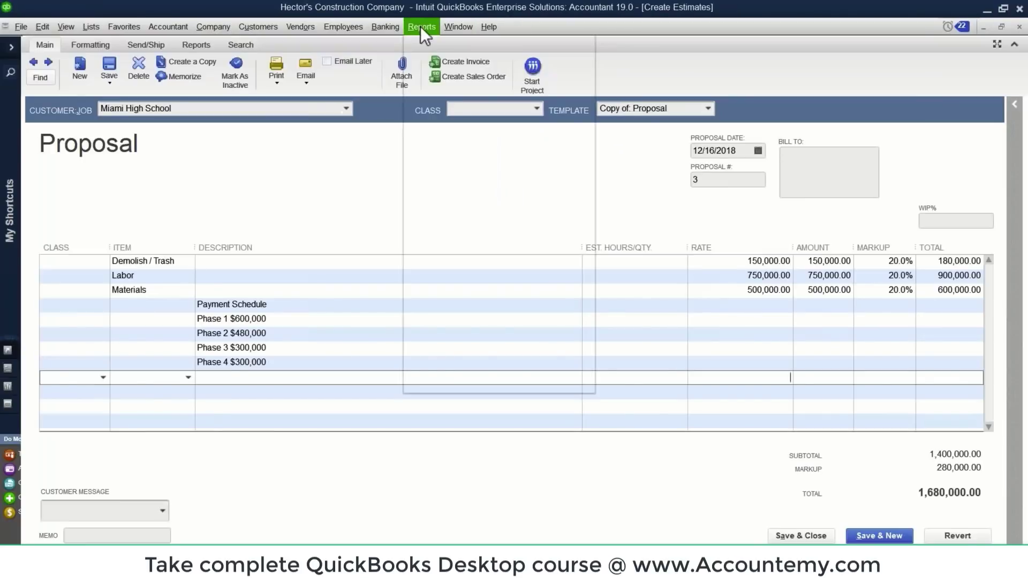
# - Run the standard Balance Sheet and examine Customer Deposits / Prepayments against receivables and undeposited funds
pyautogui.click(421, 27)
pyautogui.moveTo(472, 171)
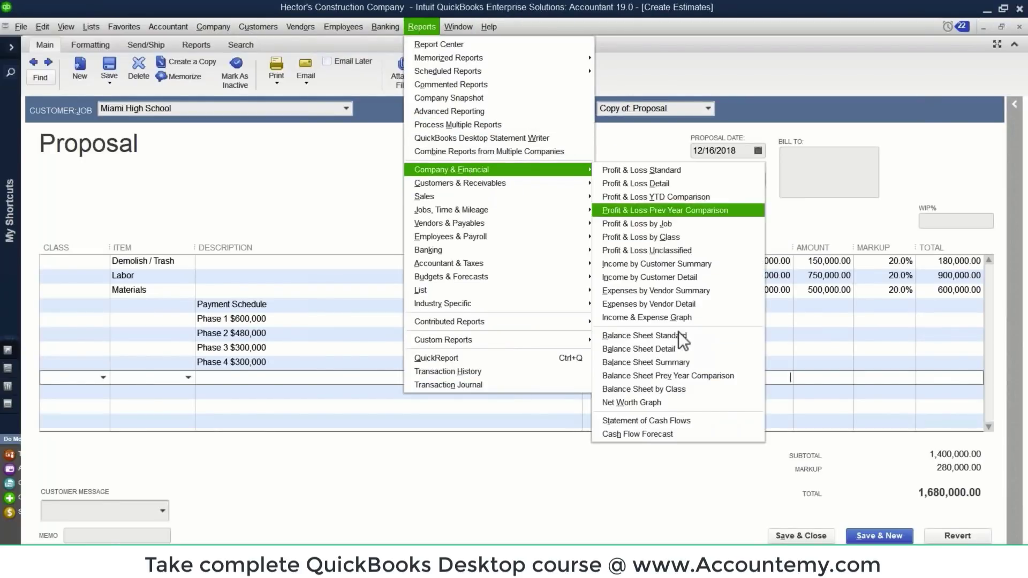
pyautogui.click(683, 335)
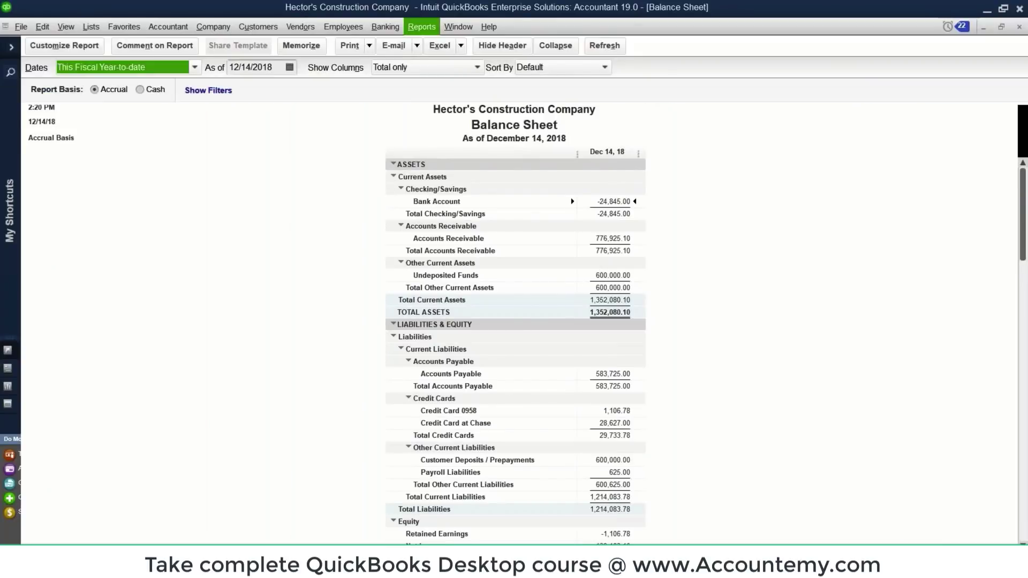
pyautogui.click(621, 460)
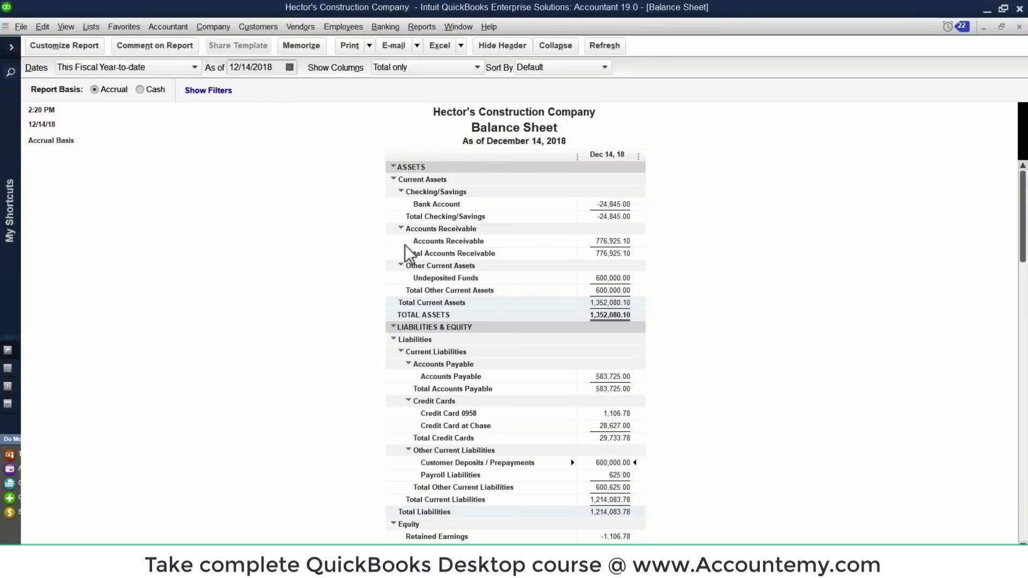
pyautogui.scroll(-1, 651, 358)
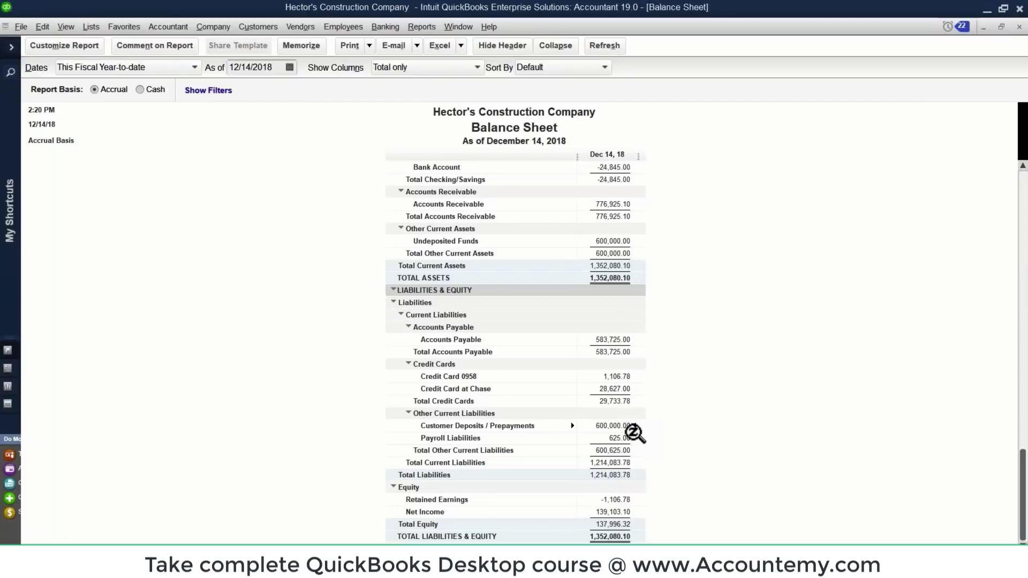
pyautogui.scroll(1, 635, 431)
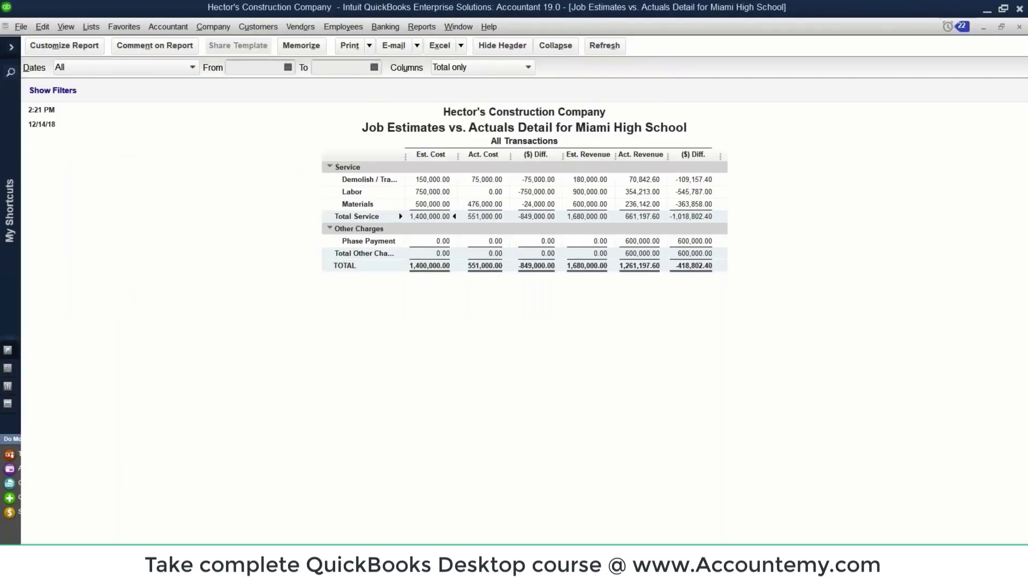
# - Open the saved Miami High School invoices 5 and 4 to compare the WIP revenue invoice with the phase payment request
pyautogui.click(261, 26)
pyautogui.click(265, 26)
pyautogui.click(252, 24)
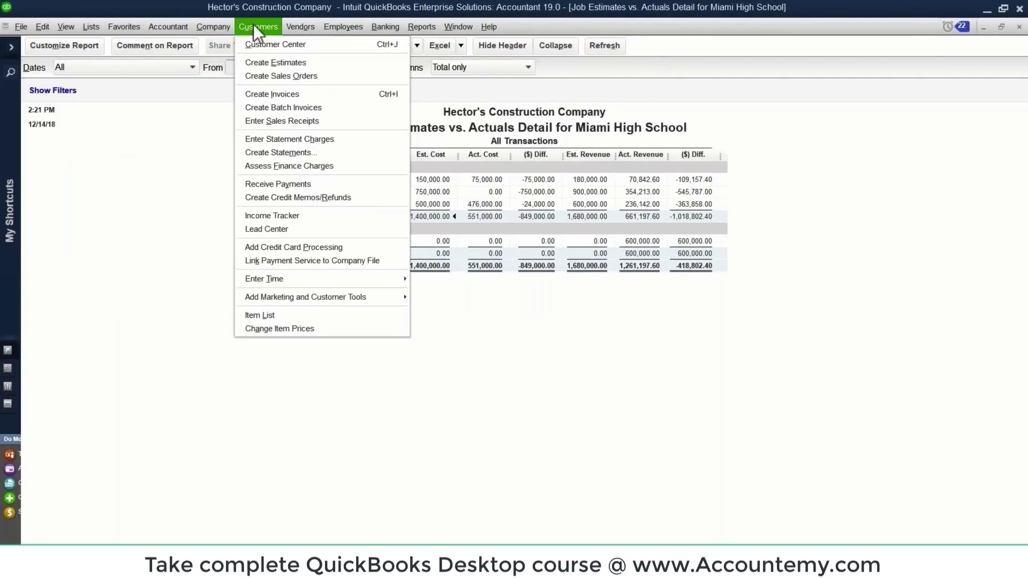
pyautogui.click(291, 96)
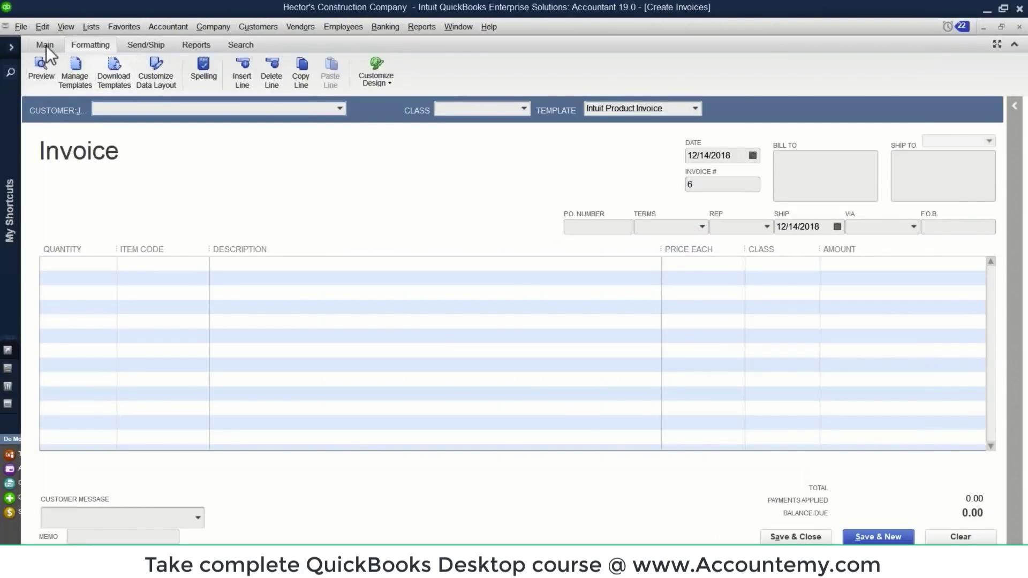
pyautogui.click(46, 46)
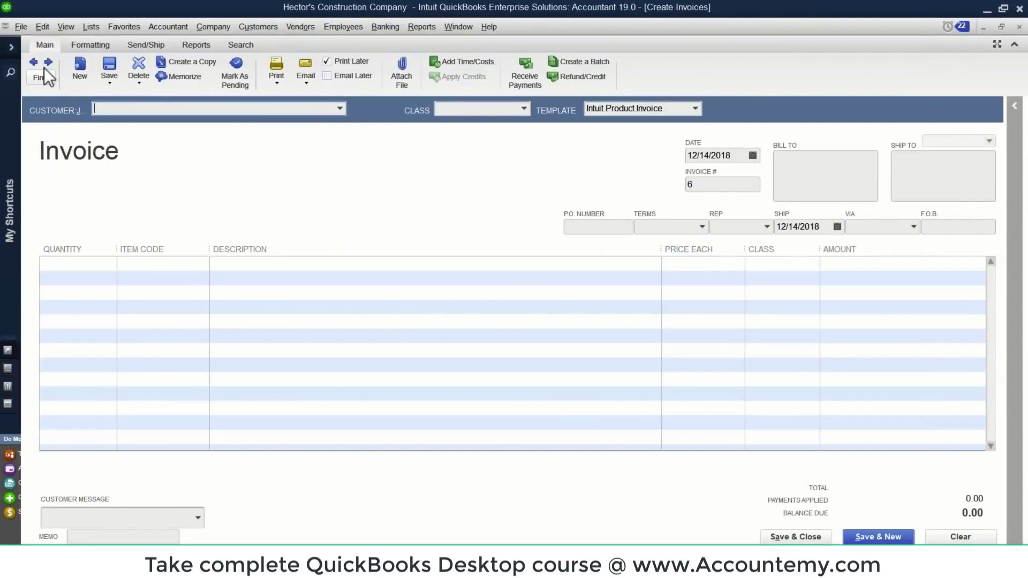
pyautogui.click(33, 62)
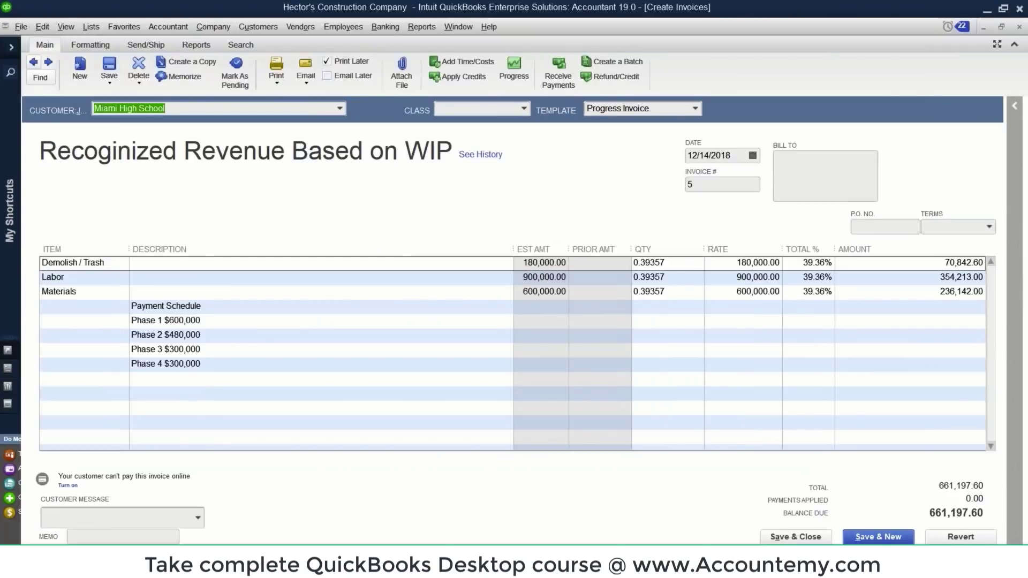
pyautogui.click(33, 62)
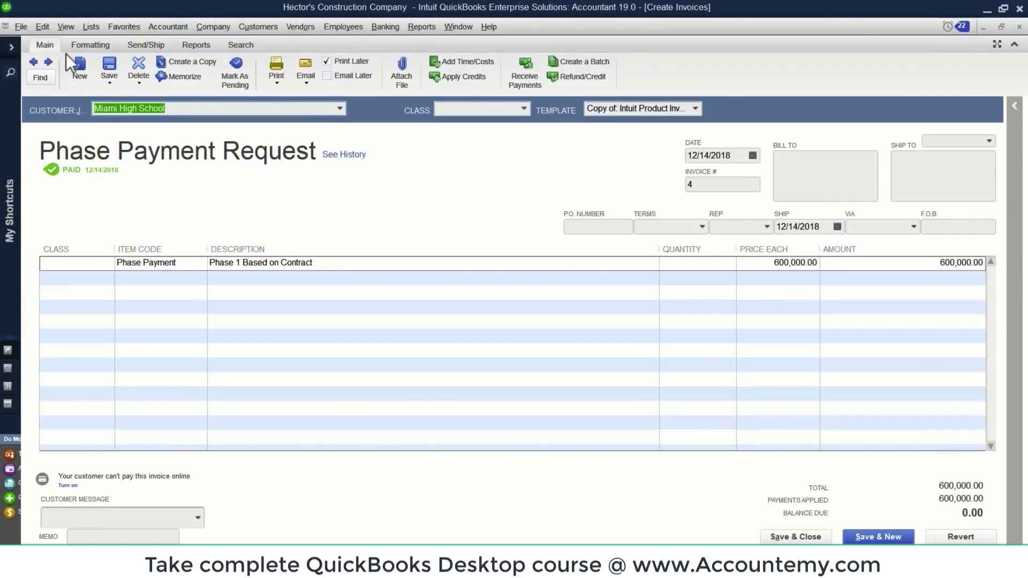
pyautogui.click(48, 62)
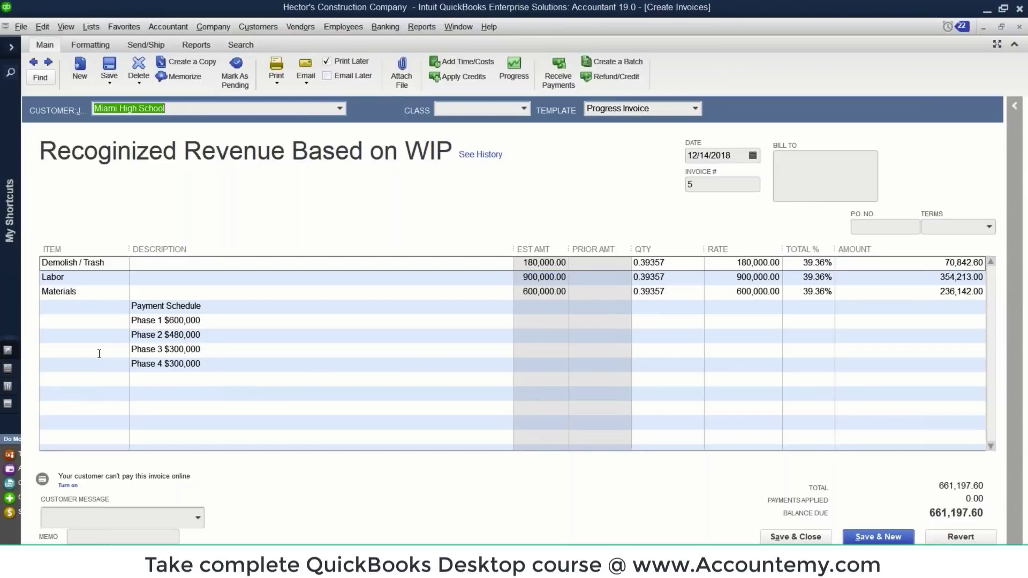
pyautogui.click(224, 318)
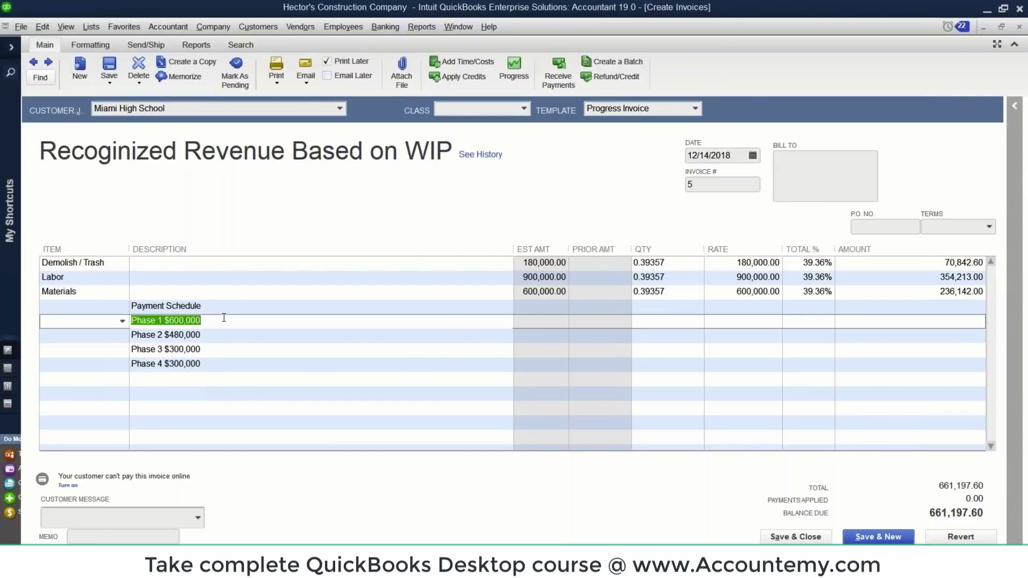
pyautogui.click(204, 320)
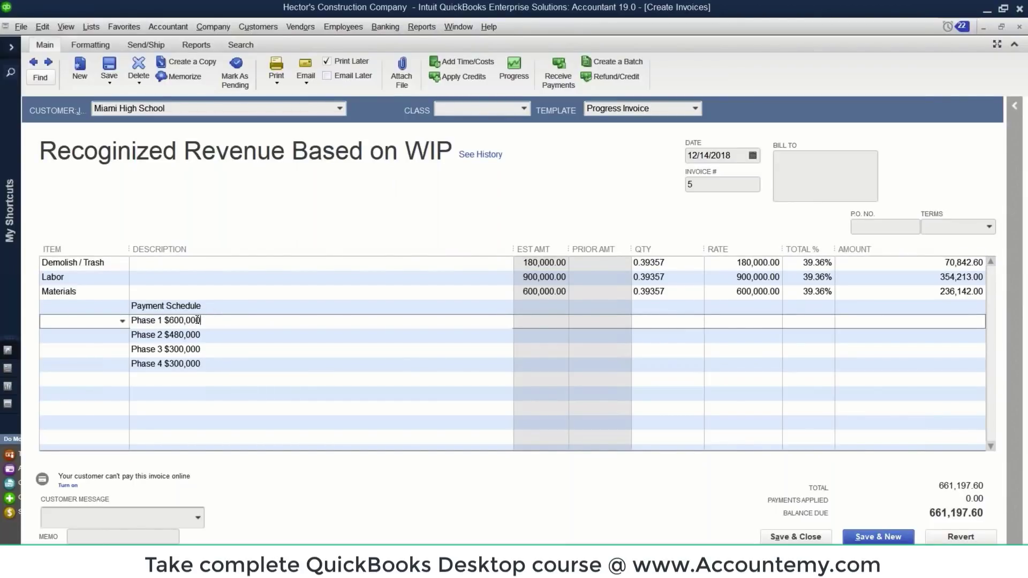
pyautogui.moveTo(198, 320); pyautogui.dragTo(122, 320)
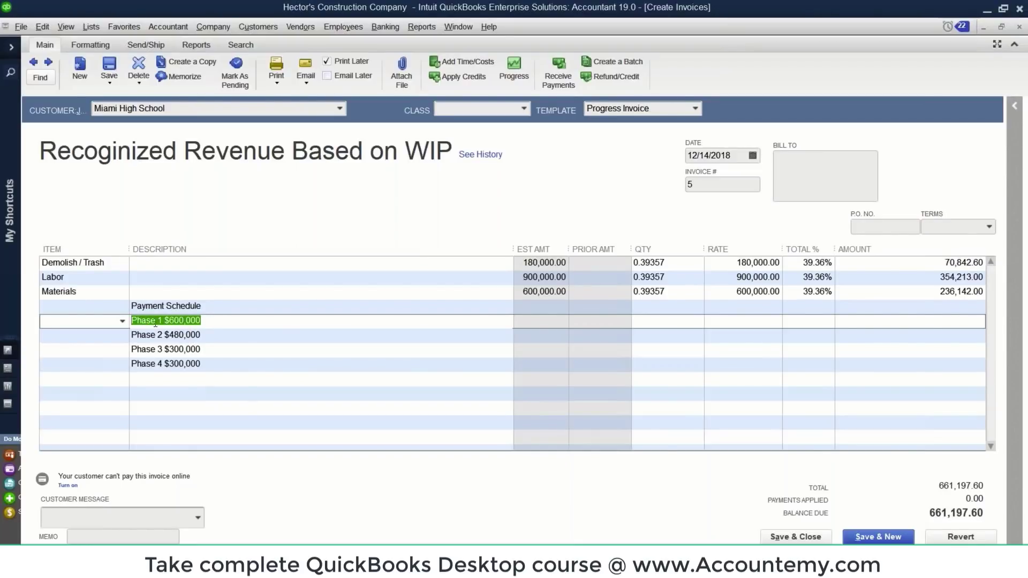
pyautogui.rightClick(155, 323)
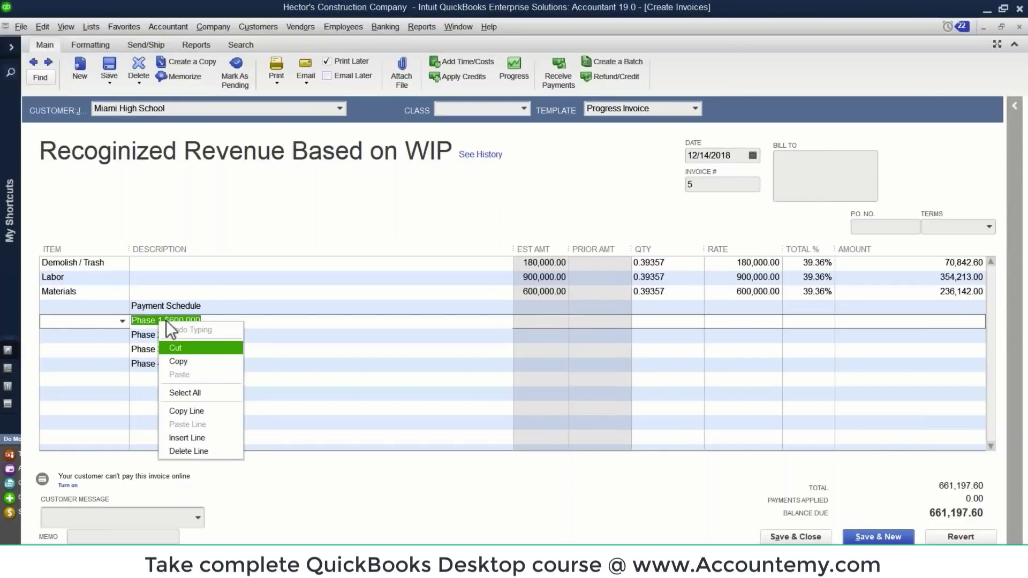
pyautogui.press('Escape')
pyautogui.click(180, 345)
pyautogui.click(126, 322)
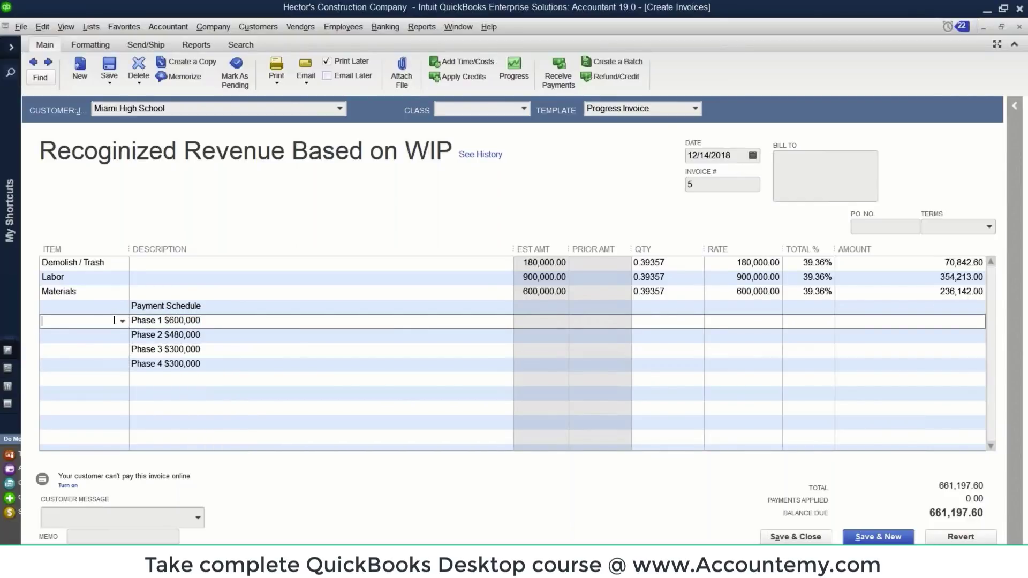
pyautogui.click(123, 321)
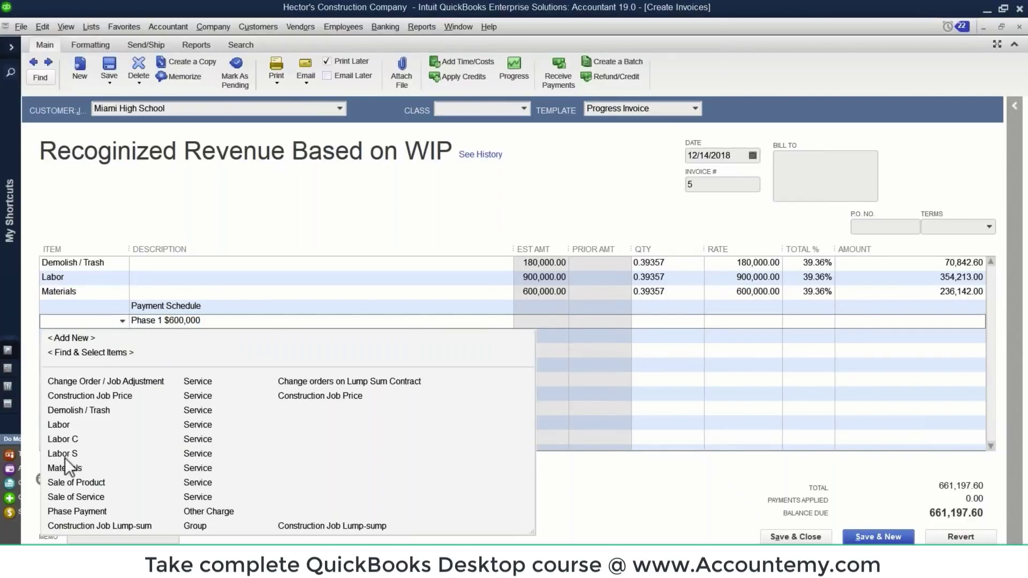
pyautogui.press('Escape')
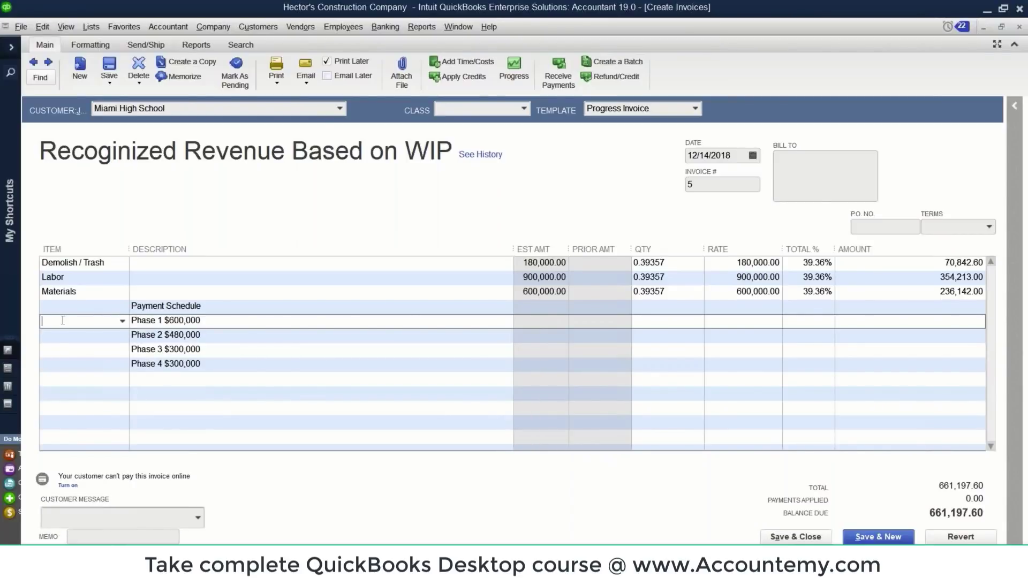
# - Assign the Phase Payment item to the Phase 1 line of invoice 5's payment schedule
pyautogui.click(123, 320)
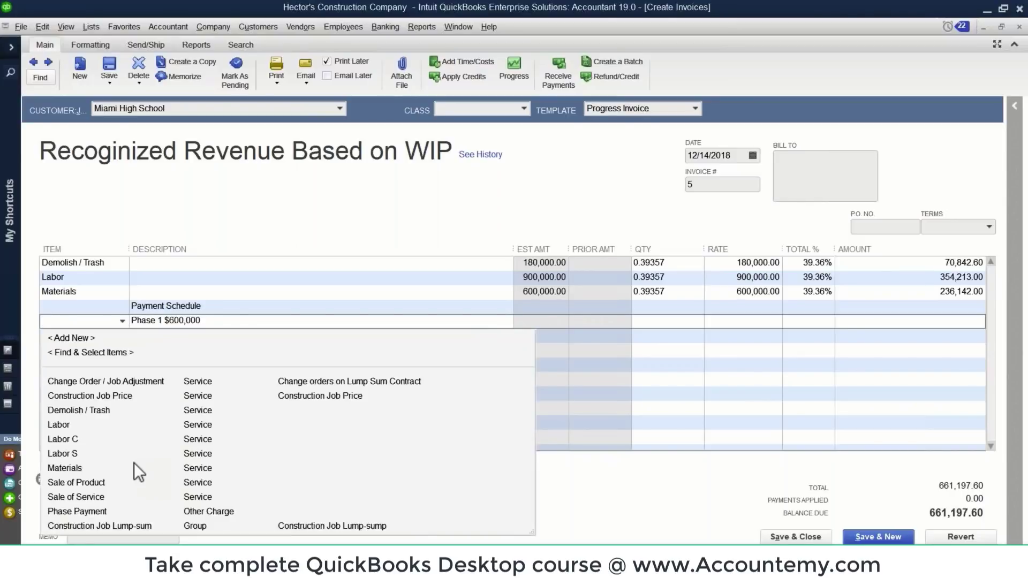
pyautogui.click(96, 516)
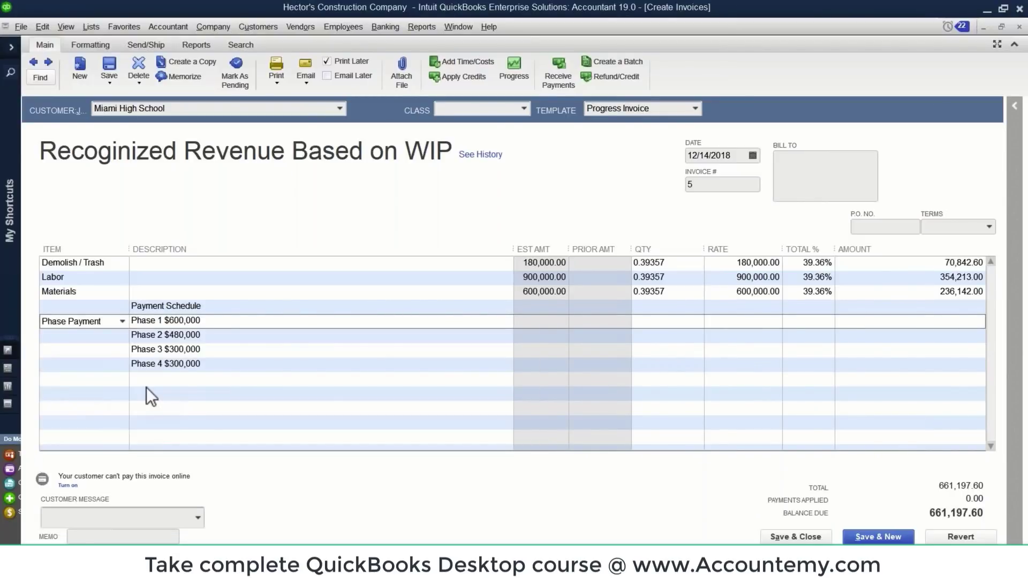
pyautogui.click(215, 322)
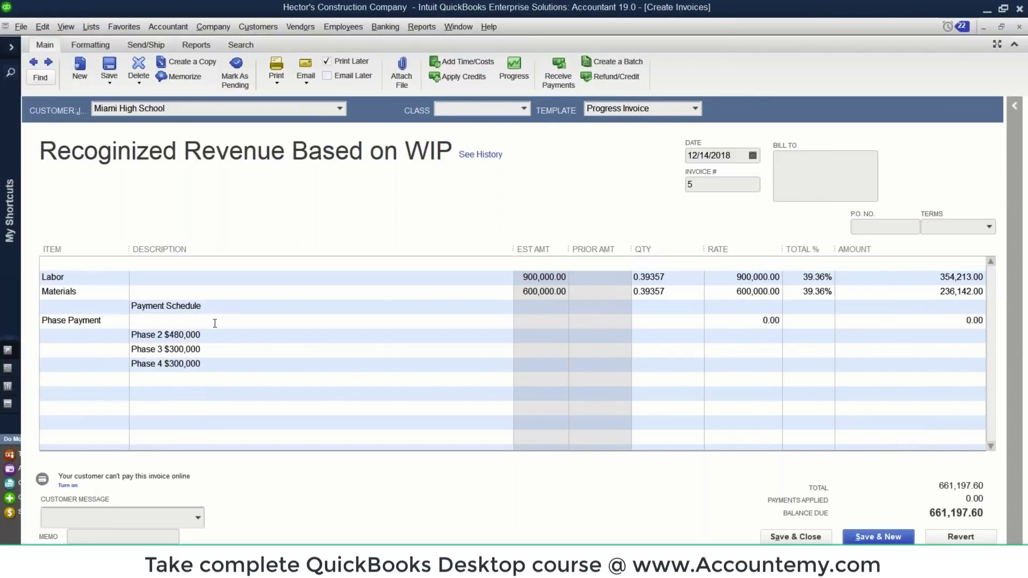
pyautogui.rightClick(160, 320)
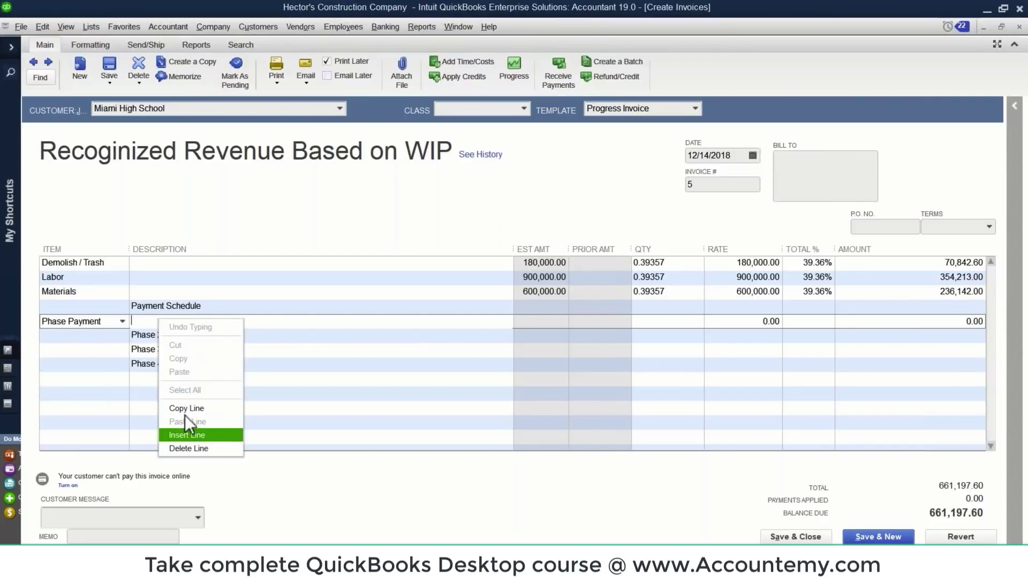
pyautogui.click(142, 321)
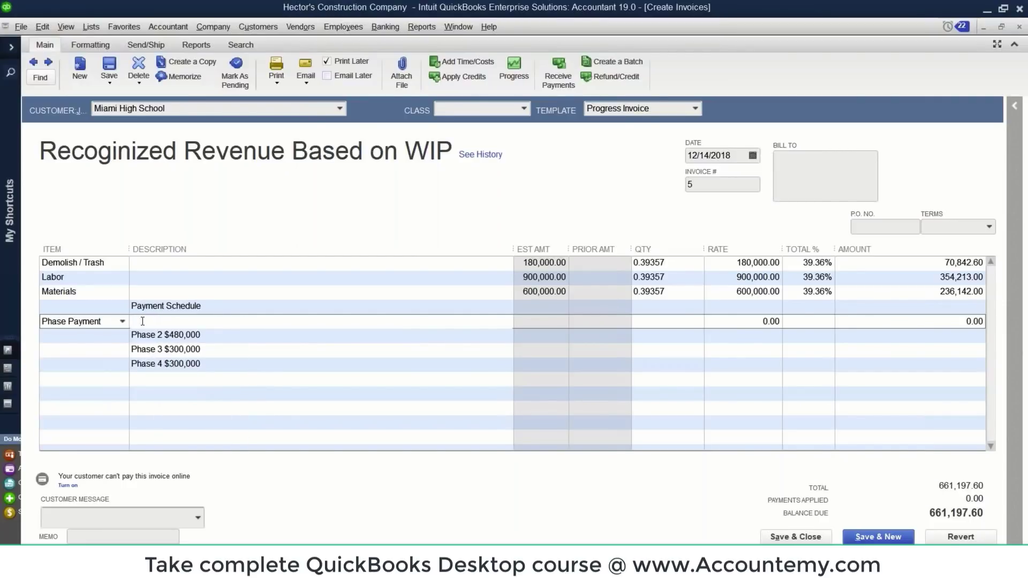
# - Restore the Phase Payment line's description as "Phase 1 $600,000", reusing the Phase 2 line's text
pyautogui.click(226, 336)
pyautogui.hotkey('ctrl', 'c')
pyautogui.click(175, 322)
pyautogui.hotkey('ctrl', 'v')
pyautogui.press('BackSpace')
pyautogui.write('1')
pyautogui.moveTo(168, 321); pyautogui.dragTo(235, 320)
pyautogui.press('BackSpace')
pyautogui.write('600,000')
pyautogui.click(202, 351)
# - Set the rate of the Phase Payment line to -600,000 to apply the Phase 1 deposit against the recognized revenue
pyautogui.click(93, 336)
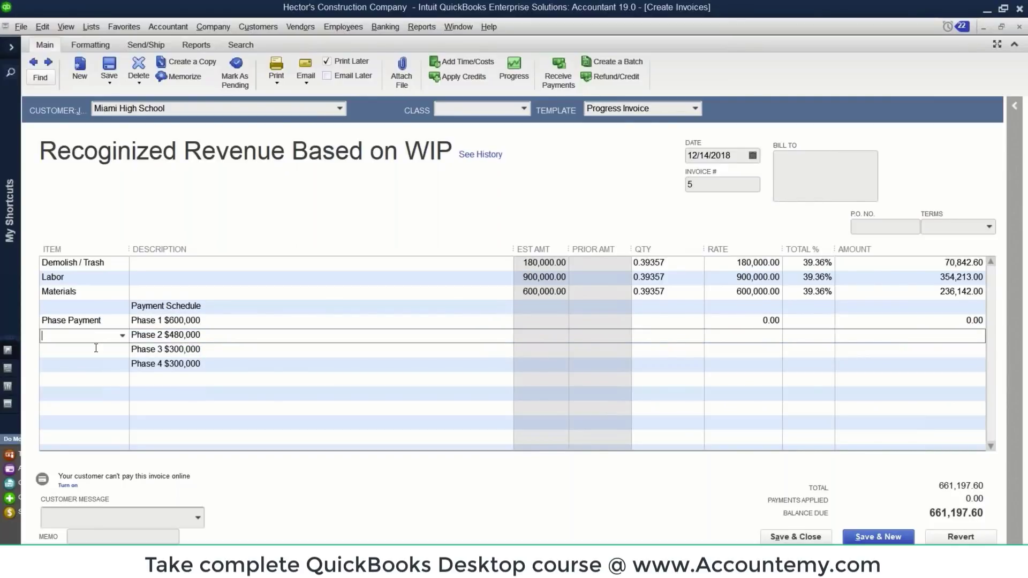
pyautogui.click(95, 350)
pyautogui.click(94, 366)
pyautogui.click(93, 337)
pyautogui.click(773, 321)
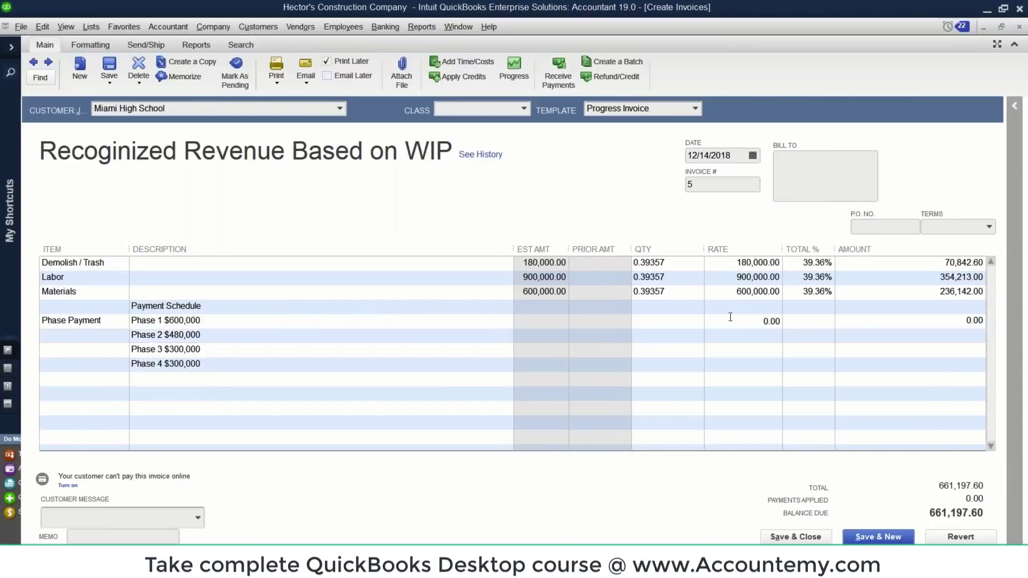
pyautogui.write('-60')
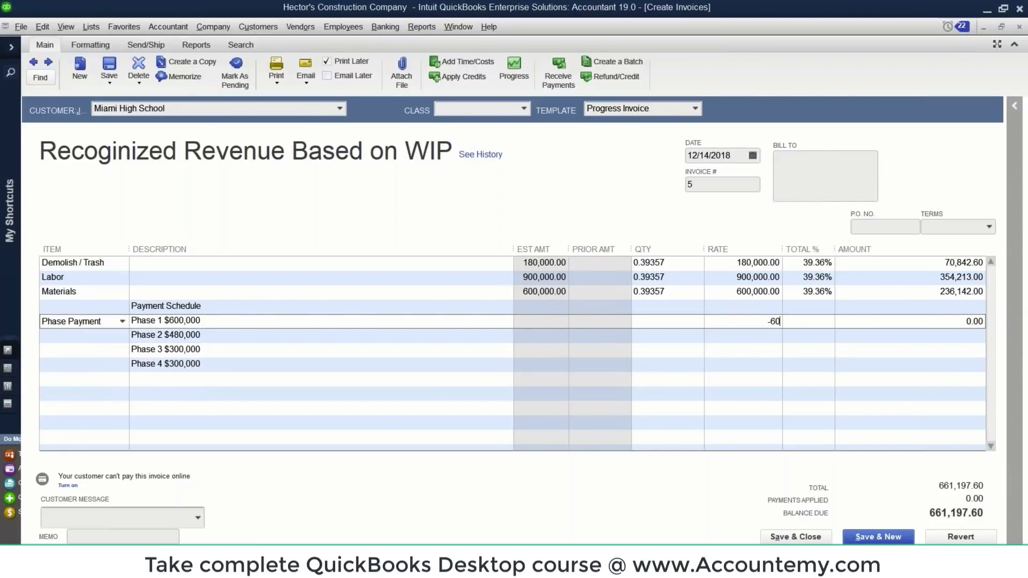
pyautogui.write('0,00000')
pyautogui.click(807, 321)
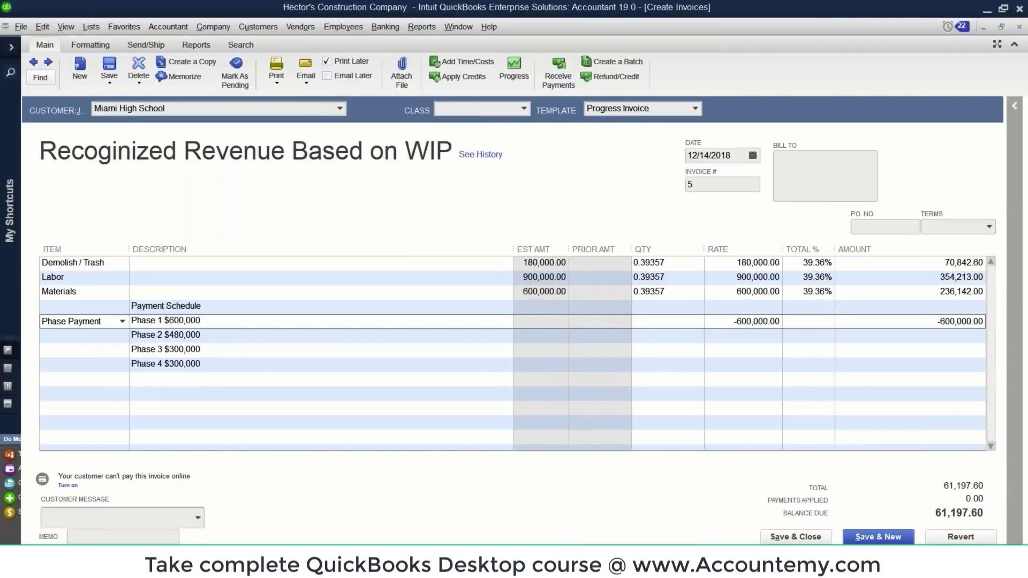
pyautogui.click(720, 323)
pyautogui.click(248, 379)
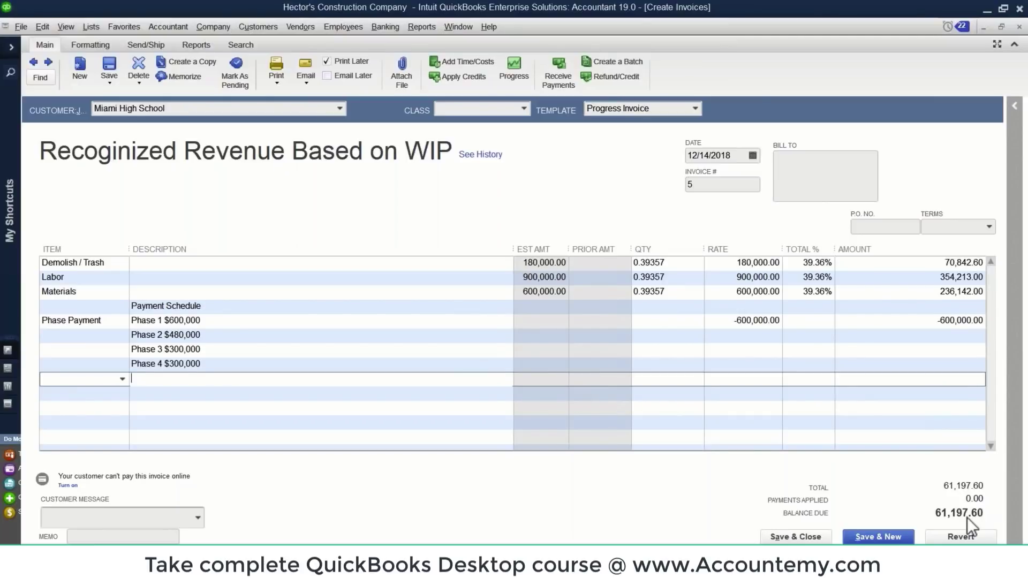
# - Save the changes to invoice 5 and close it
pyautogui.press('ctrl')
pyautogui.click(791, 535)
pyautogui.click(458, 183)
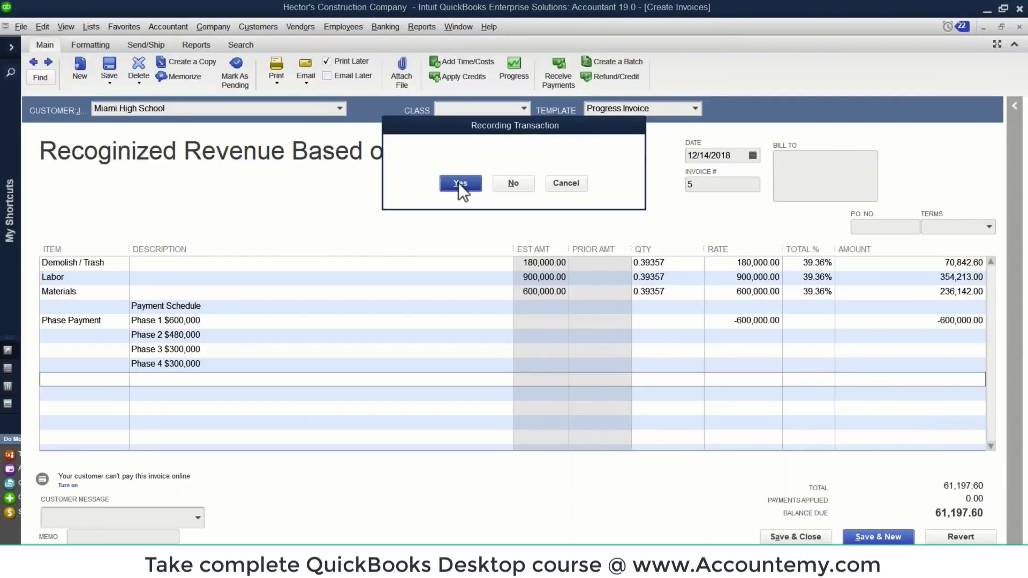
pyautogui.click(472, 196)
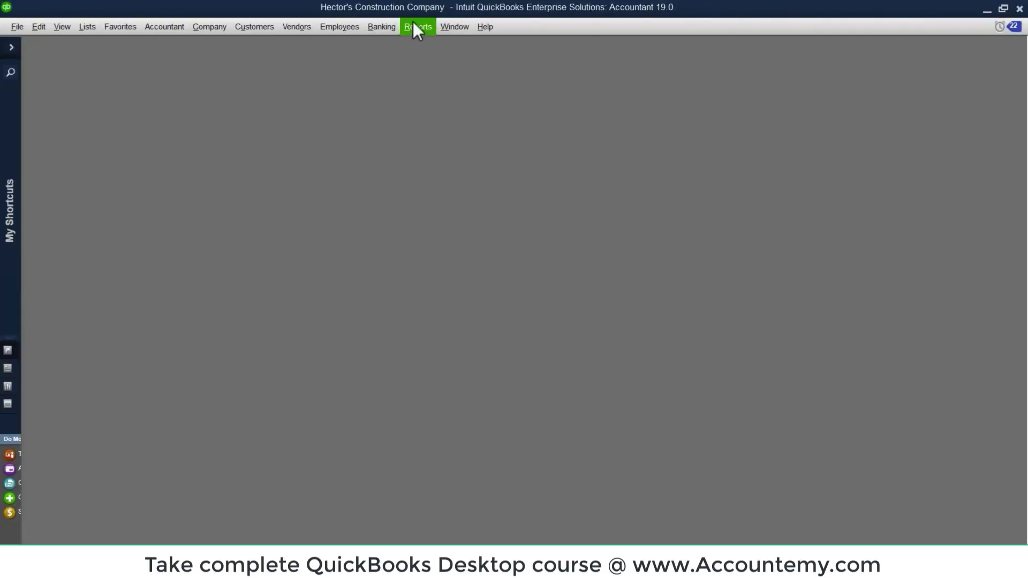
# - Run the Profit & Loss report for the single day 12/14/2018
pyautogui.click(417, 26)
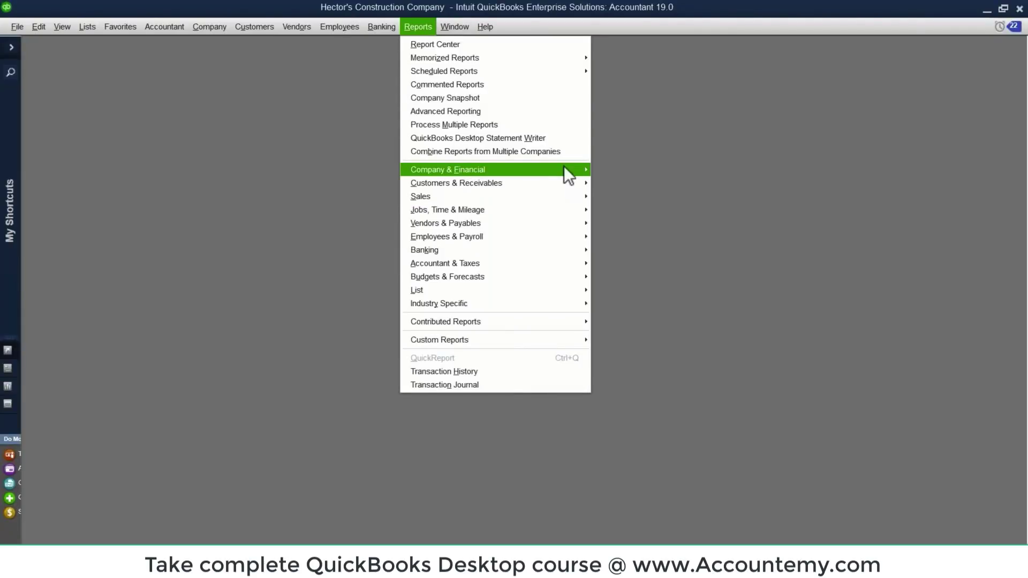
pyautogui.moveTo(564, 167)
pyautogui.click(629, 169)
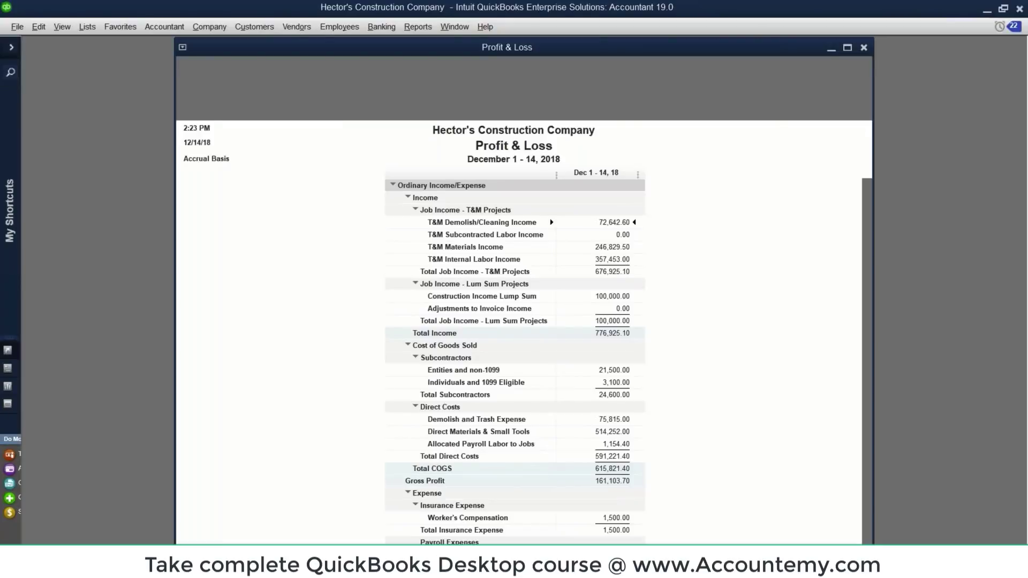
pyautogui.click(411, 87)
pyautogui.press('t')
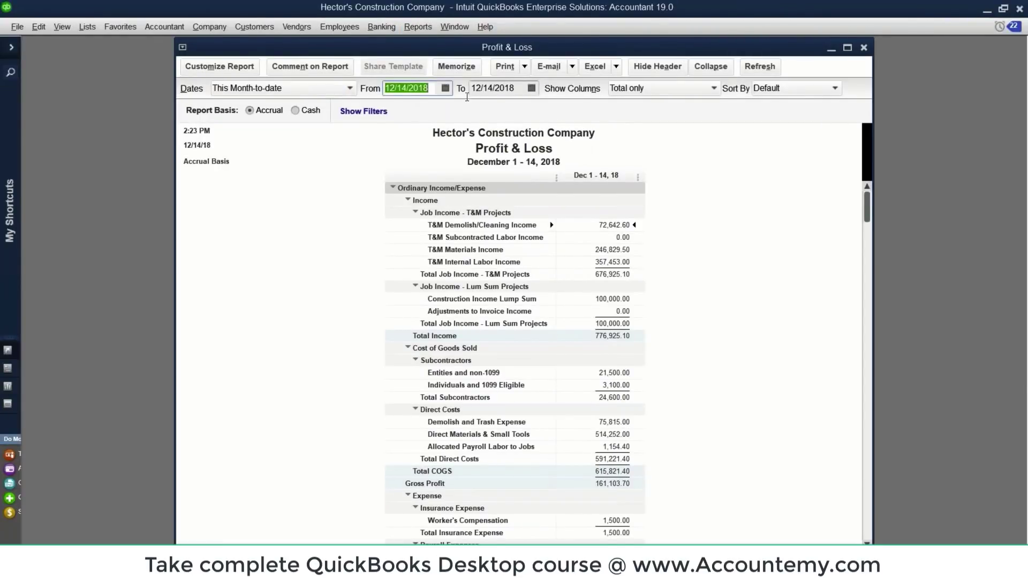
pyautogui.click(505, 88)
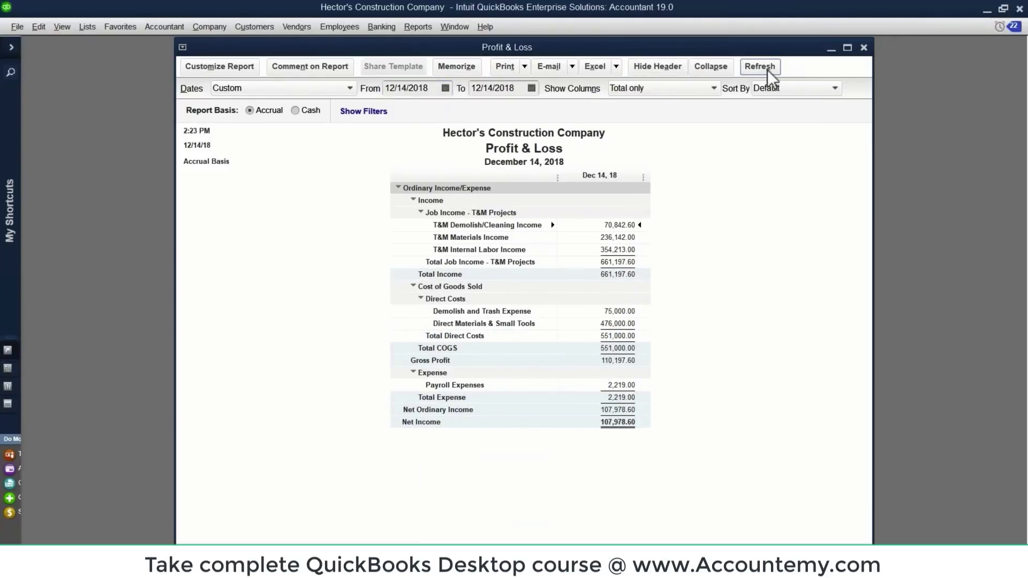
# - Narrow the Profit & Loss report, run the Balance Sheet, and arrange both side by side to compare them
pyautogui.moveTo(375, 47); pyautogui.dragTo(225, 43)
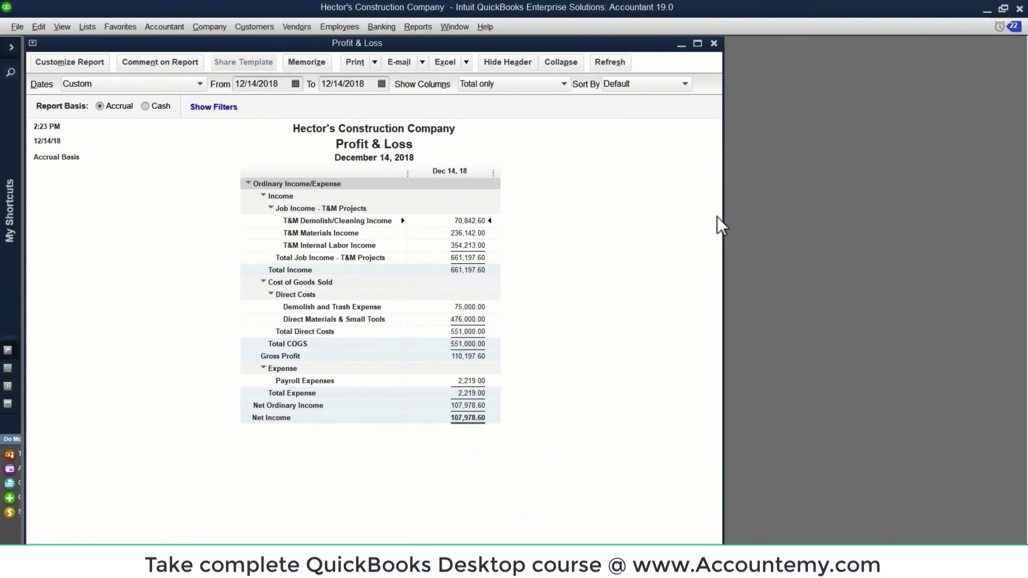
pyautogui.moveTo(722, 219); pyautogui.dragTo(394, 220)
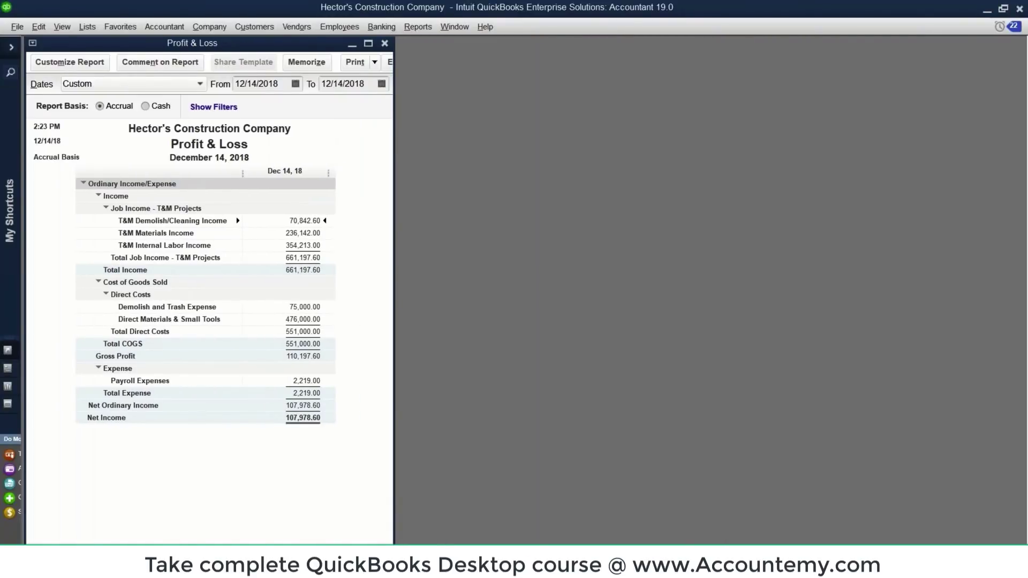
pyautogui.click(408, 31)
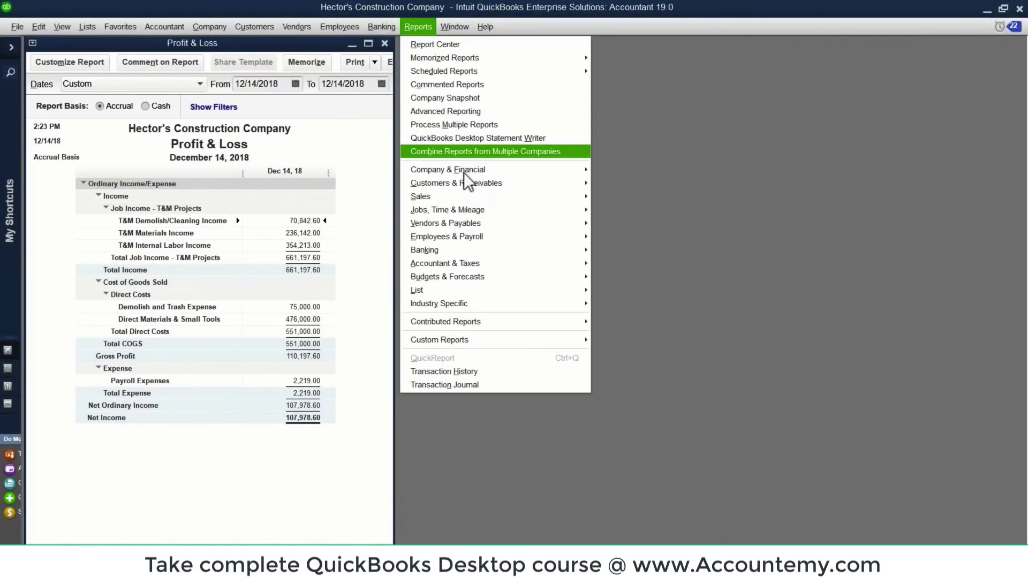
pyautogui.click(651, 395)
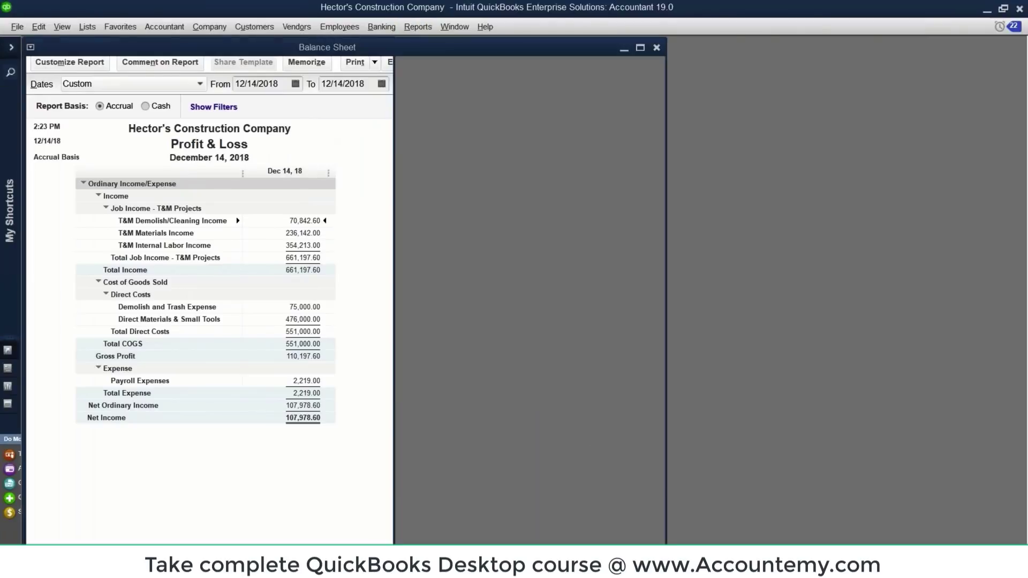
pyautogui.moveTo(91, 48); pyautogui.dragTo(519, 46)
pyautogui.moveTo(513, 235); pyautogui.dragTo(418, 236)
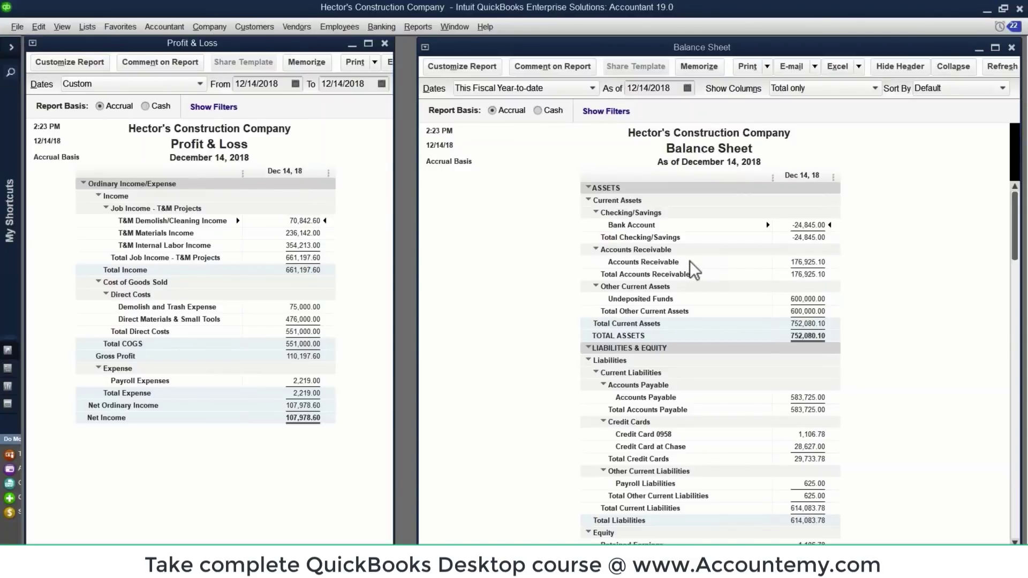
# - Start a new general journal entry dated 12/14/2018 and place its window over the lower part of the Balance Sheet
pyautogui.click(218, 28)
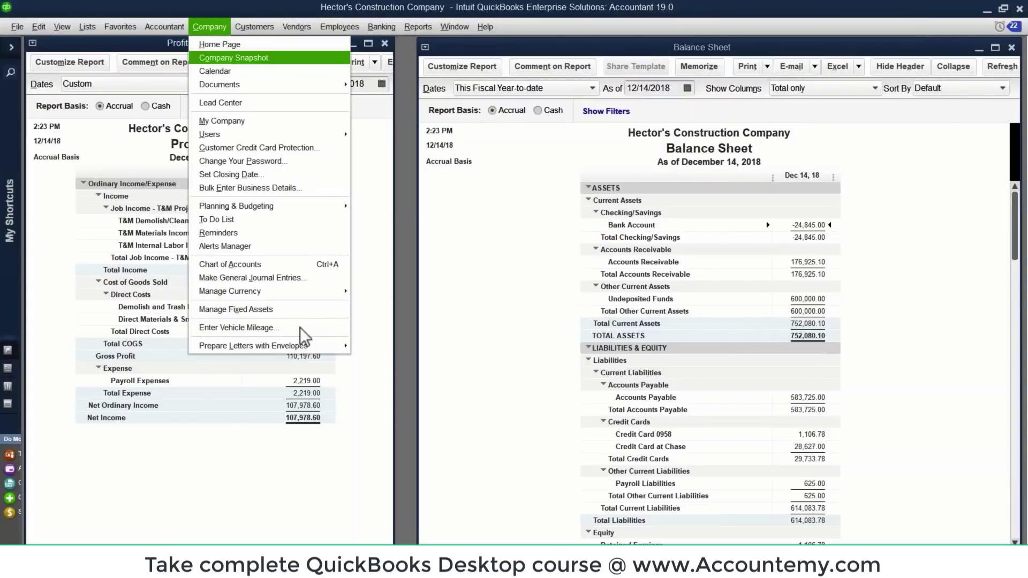
pyautogui.click(294, 279)
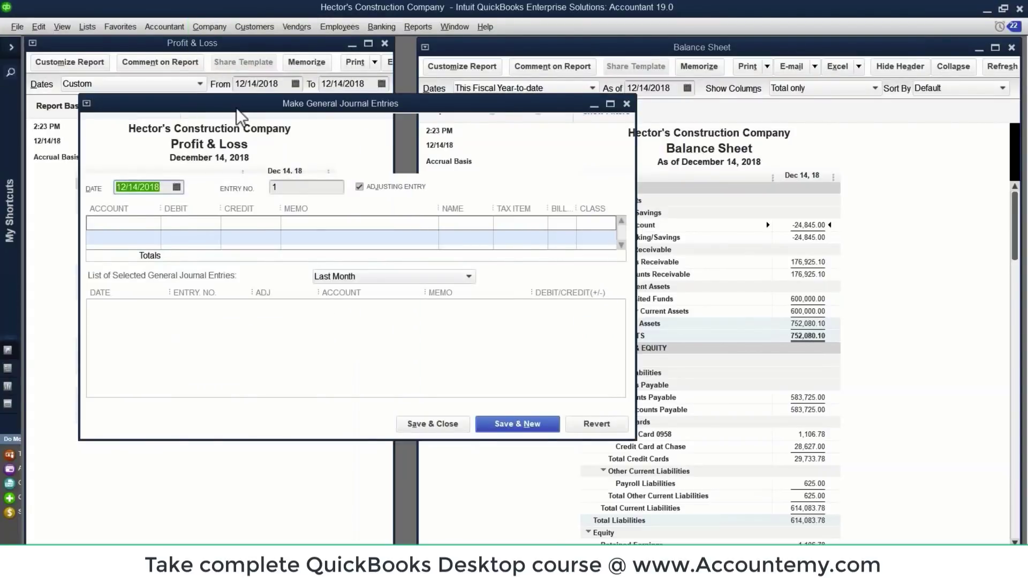
pyautogui.click(516, 260)
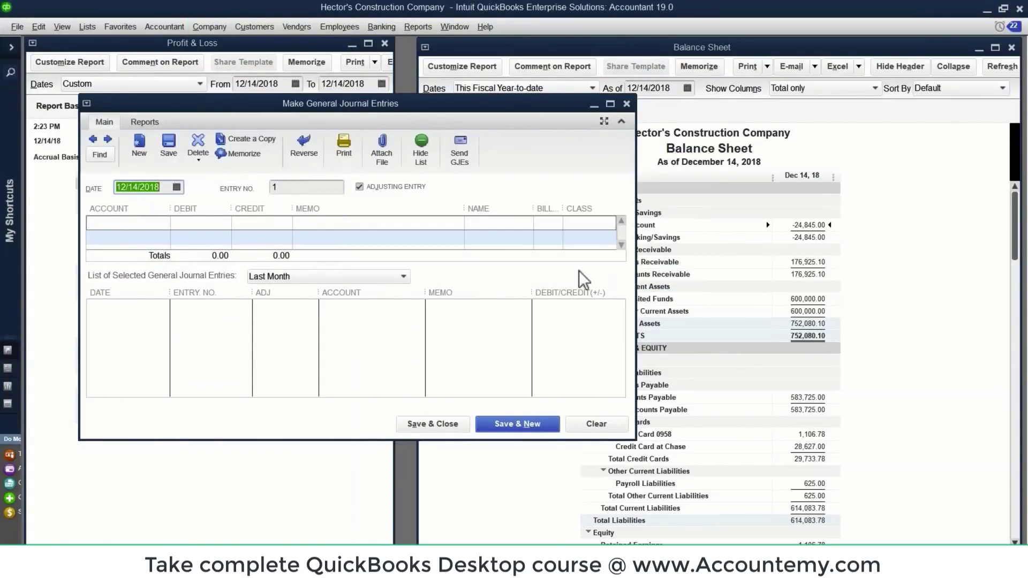
pyautogui.moveTo(467, 106); pyautogui.dragTo(802, 276)
pyautogui.click(461, 392)
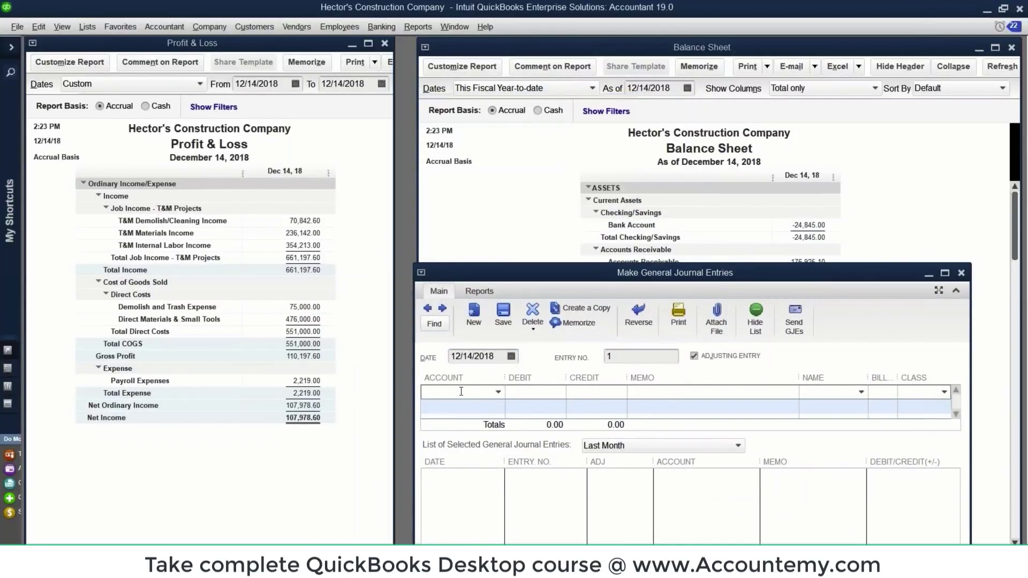
# - Set up a new Income account named "Over/Under Billing" from the journal entry's first line and save it
pyautogui.write('Over/')
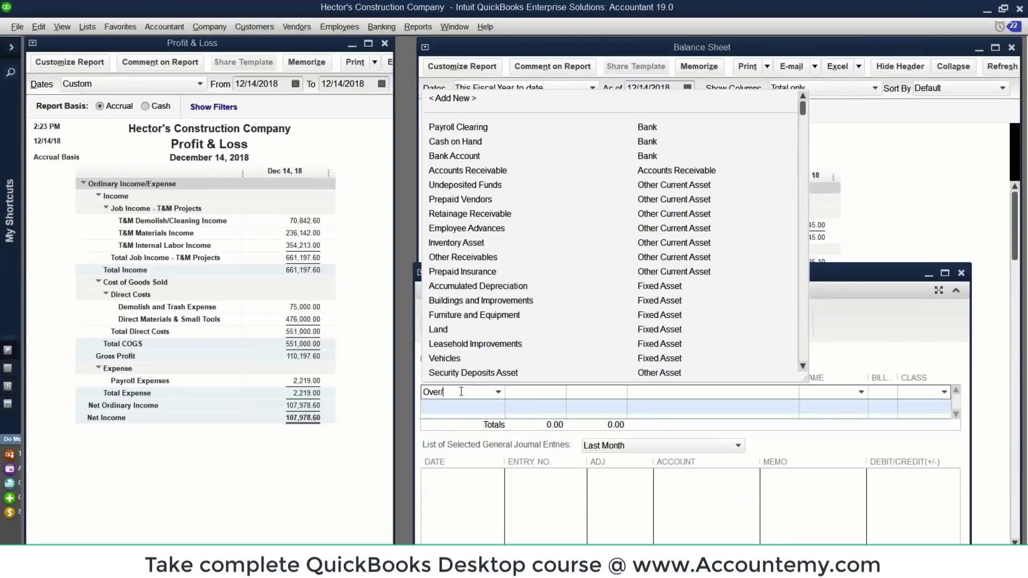
pyautogui.write('Underbbilling')
pyautogui.press('Tab')
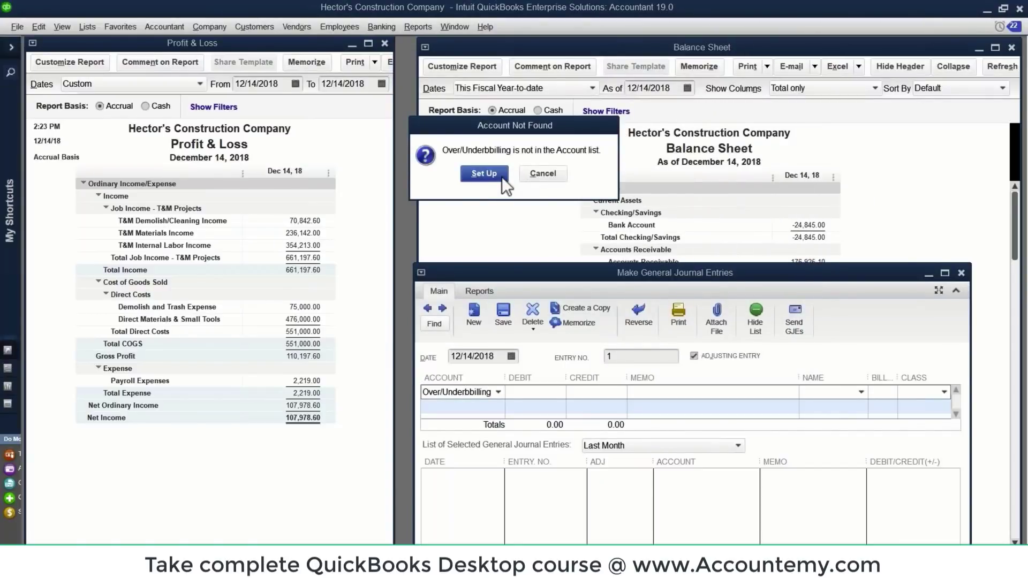
pyautogui.click(496, 179)
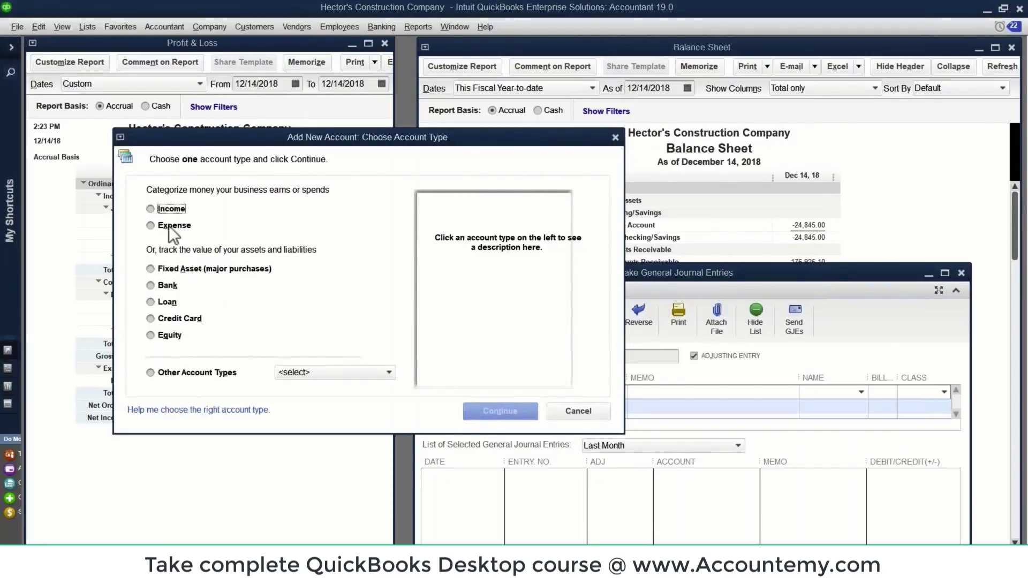
pyautogui.click(150, 209)
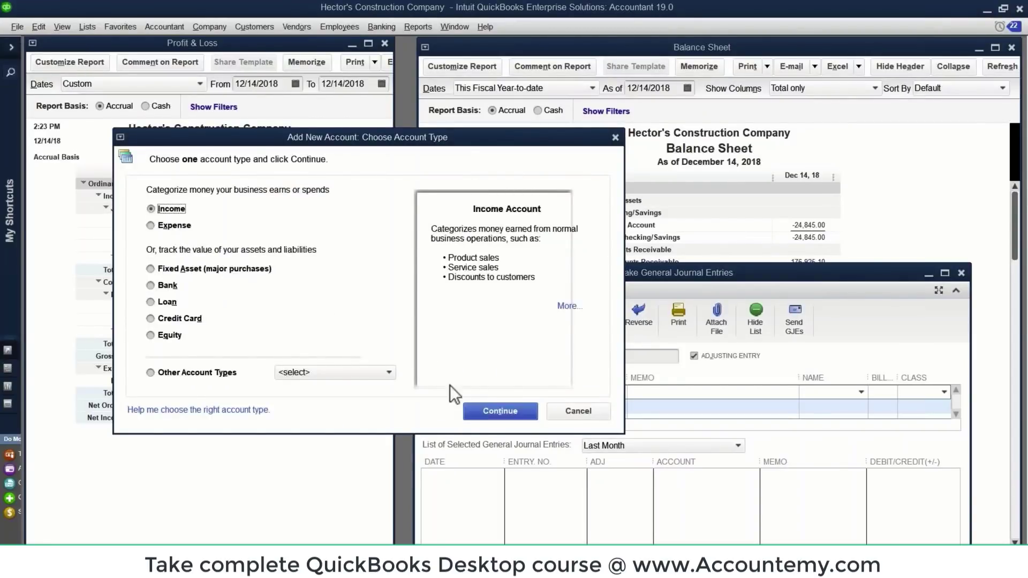
pyautogui.click(500, 411)
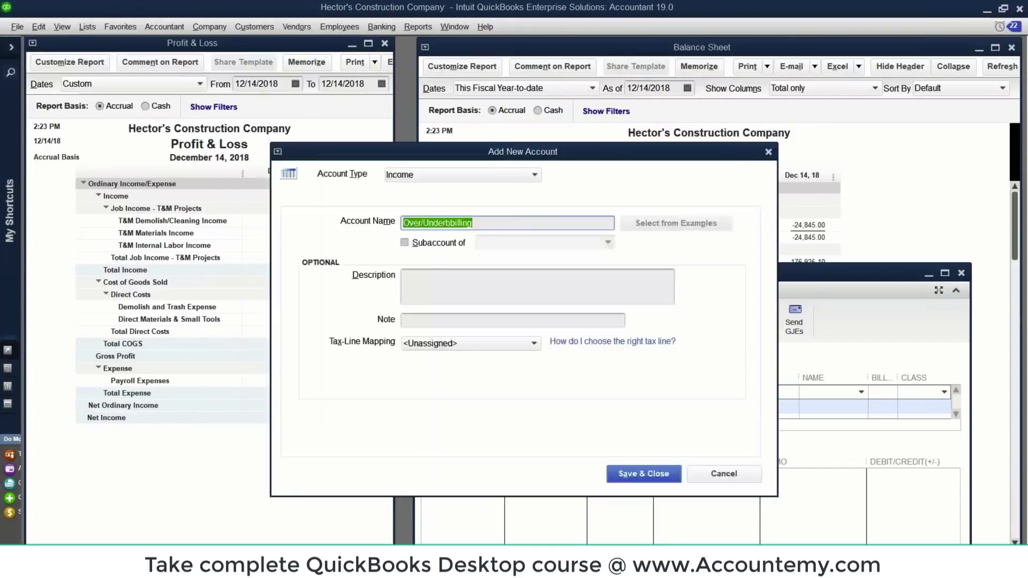
pyautogui.click(448, 222)
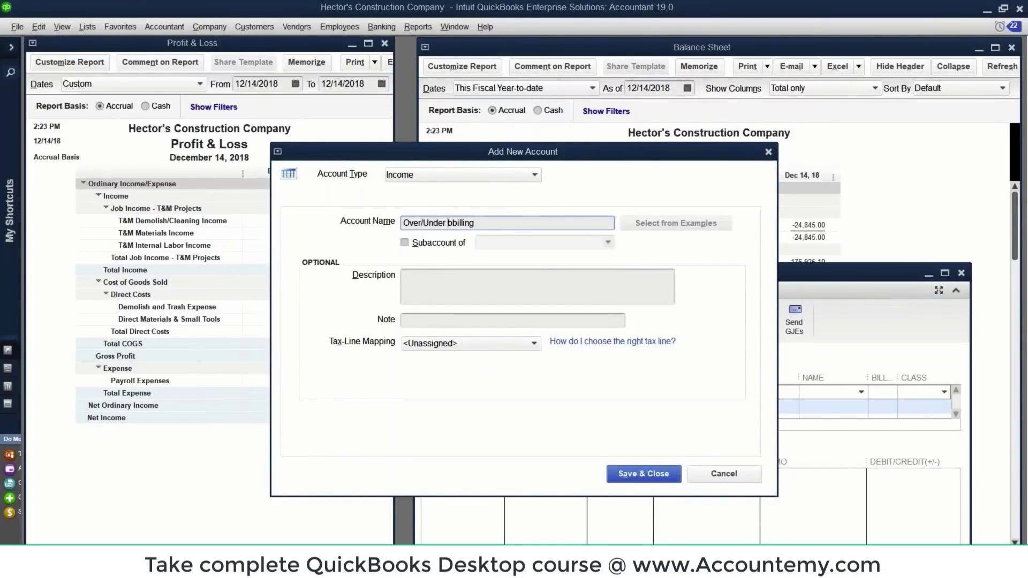
pyautogui.press('Delete')
pyautogui.press('Delete')
pyautogui.write('B')
pyautogui.click(638, 475)
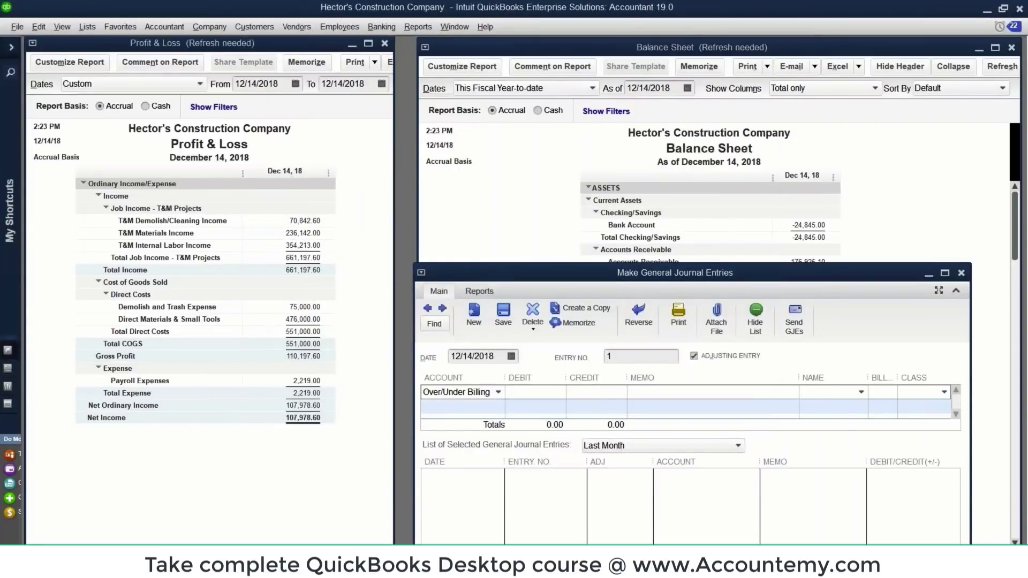
# - Move the journal entry window up between the two reports and widen its Account column
pyautogui.moveTo(537, 273); pyautogui.dragTo(555, 243)
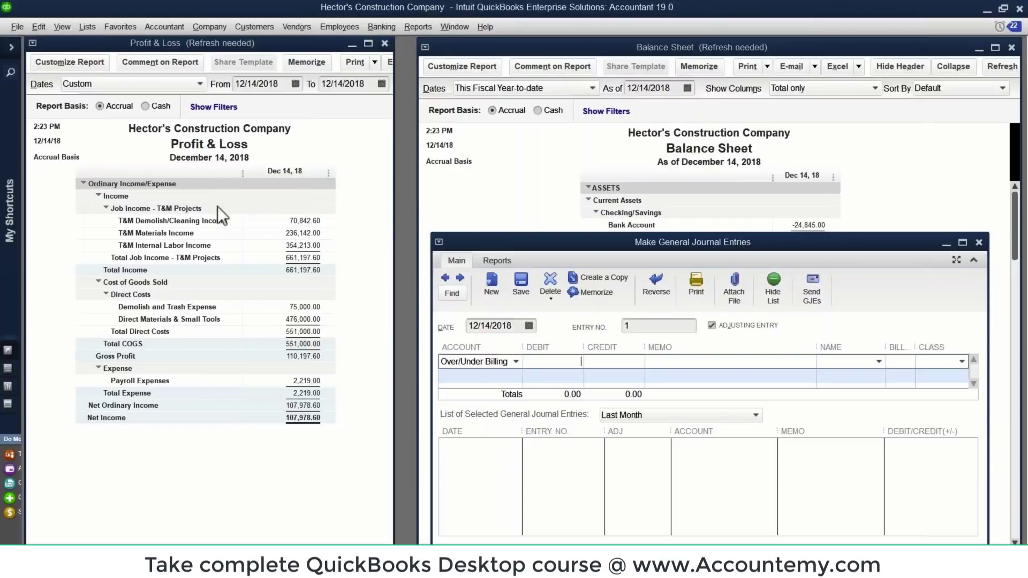
pyautogui.moveTo(541, 242); pyautogui.dragTo(499, 144)
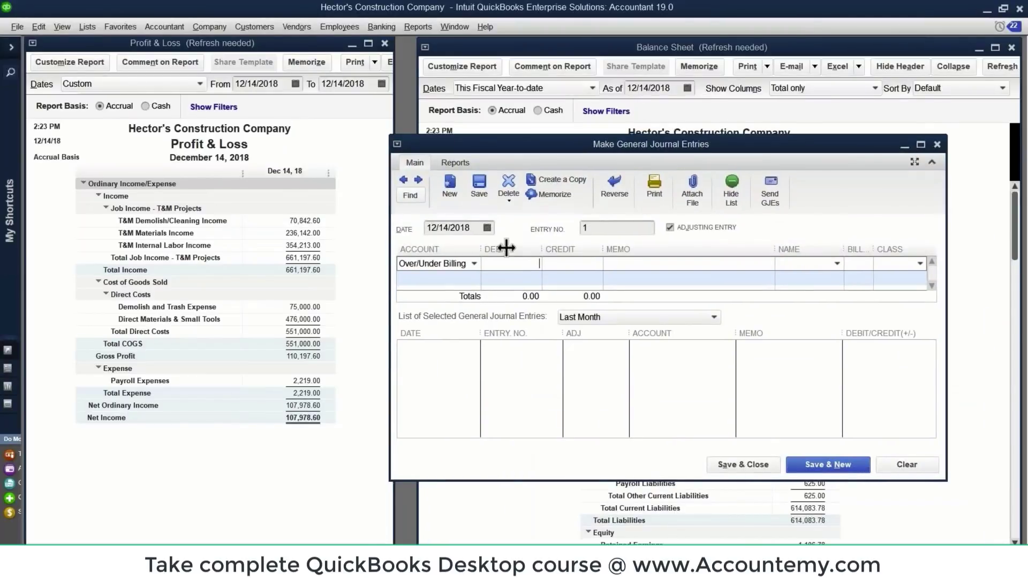
pyautogui.moveTo(535, 248); pyautogui.dragTo(534, 248)
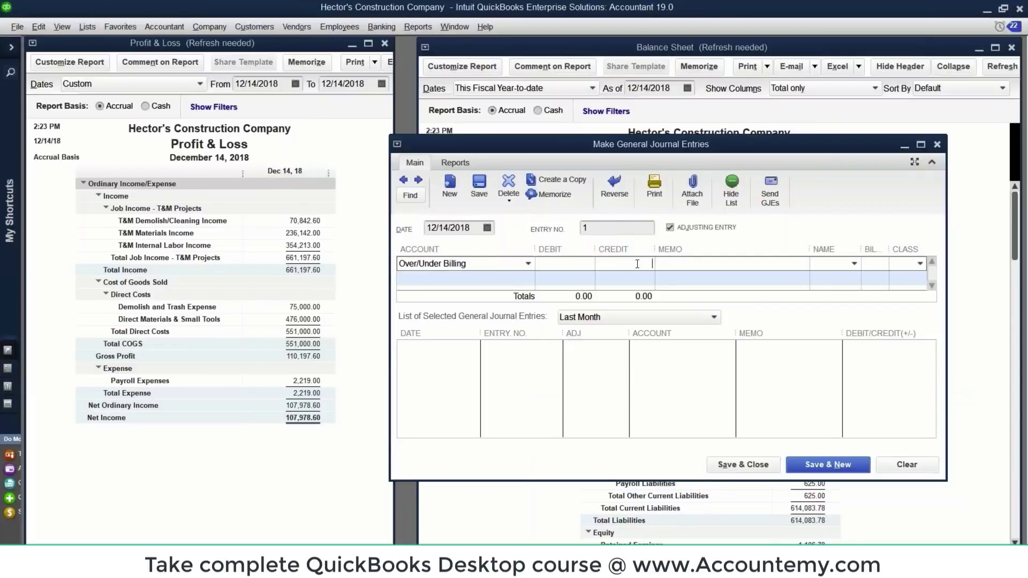
# - Enter a credit of 61,197.60 on the Over/Under Billing line and carry the offsetting debit to the second line
pyautogui.write('6117')
pyautogui.press('BackSpace')
pyautogui.write('97.60')
pyautogui.press('Tab')
pyautogui.click(422, 278)
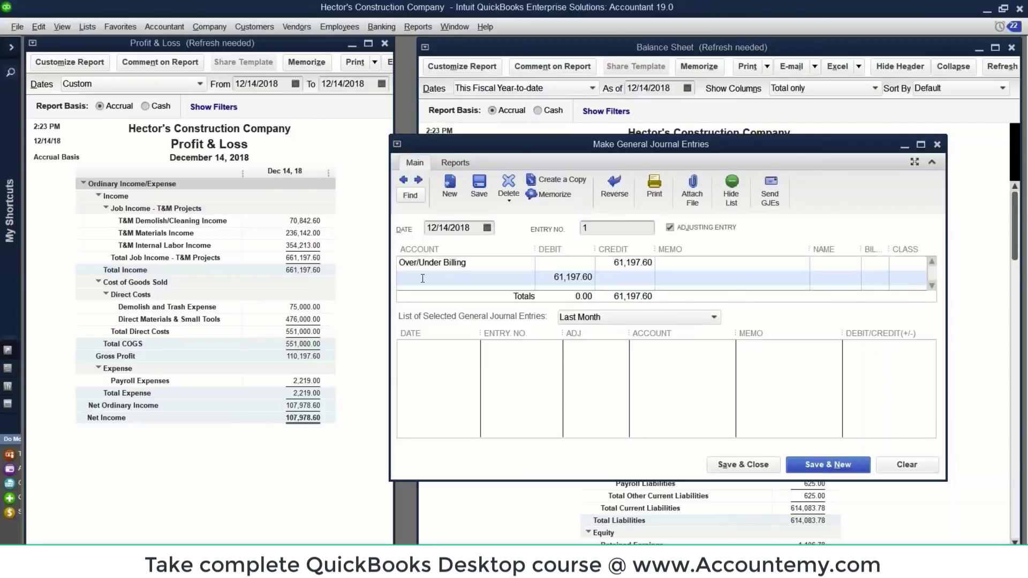
# - Reverse the signs of both amounts so Over/Under Billing is debited 61,197.60 and the second line is credited 61,197.60
pyautogui.click(608, 262)
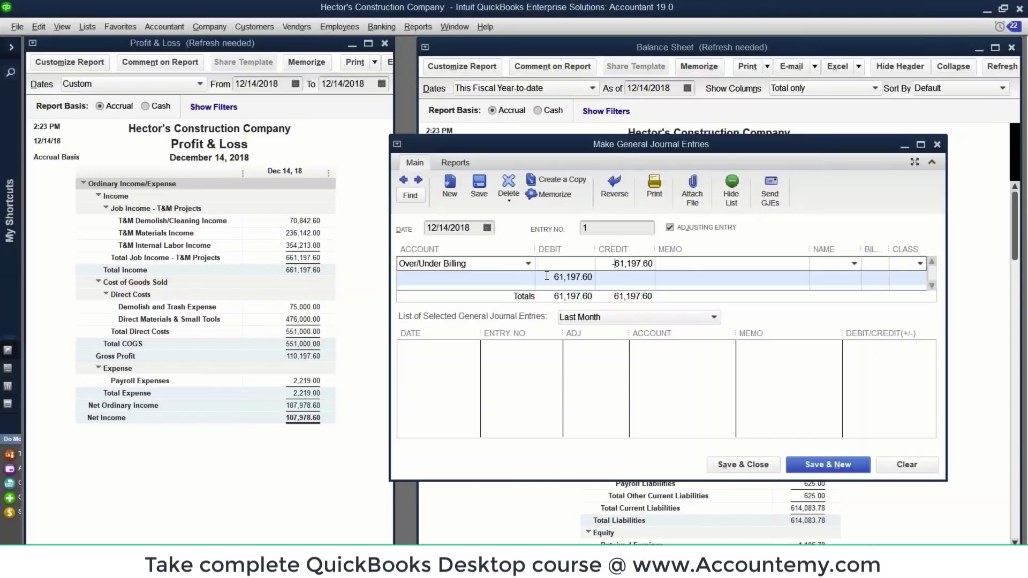
pyautogui.click(547, 278)
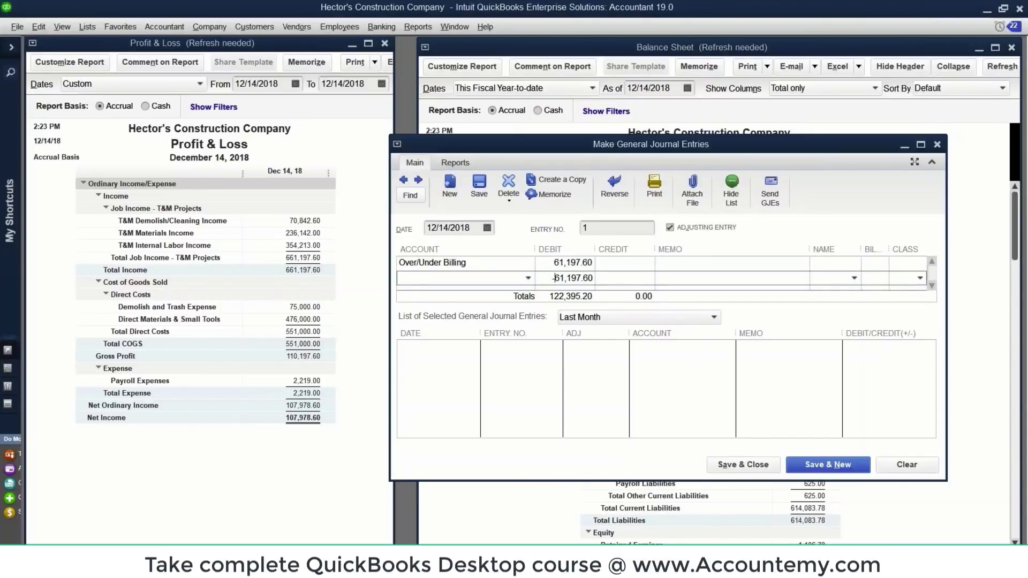
pyautogui.click(515, 276)
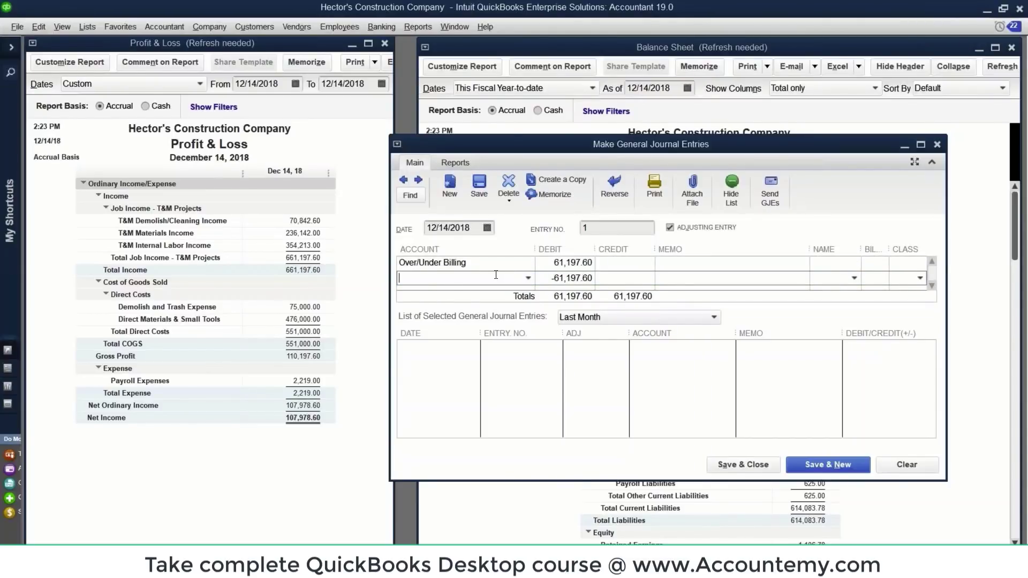
pyautogui.press('Tab')
# - Enter "AR Adjustment for Over/Under Billing" as the second line's account and start setting it up as a new account
pyautogui.click(424, 276)
pyautogui.write('AR')
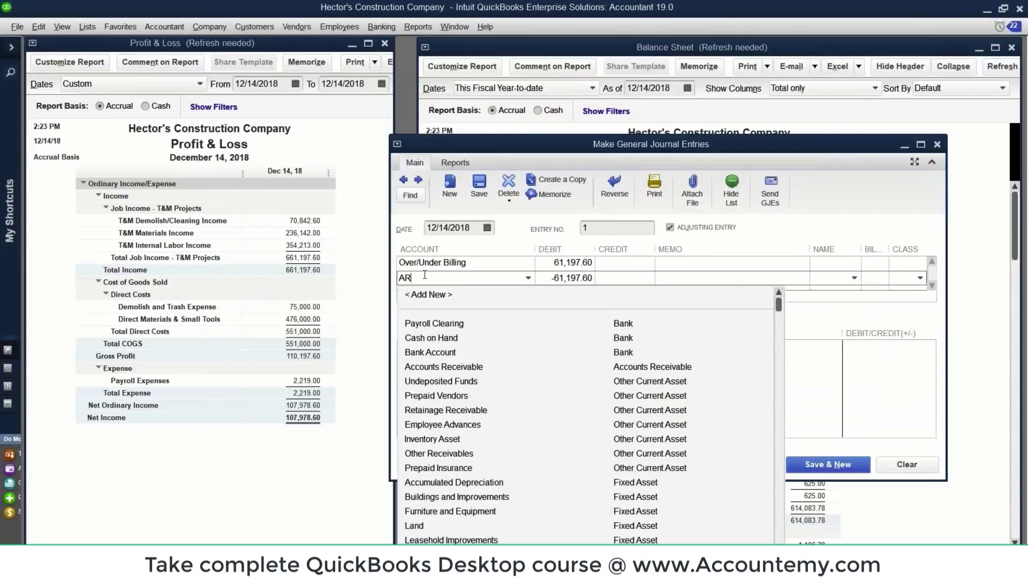
pyautogui.write(' Ajustment for Over/UnderBilling')
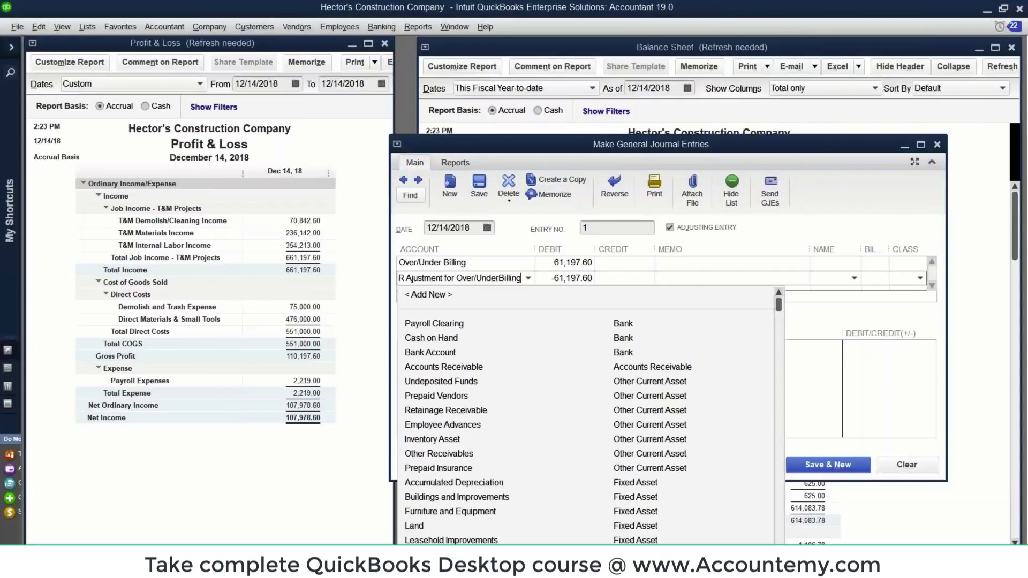
pyautogui.click(501, 278)
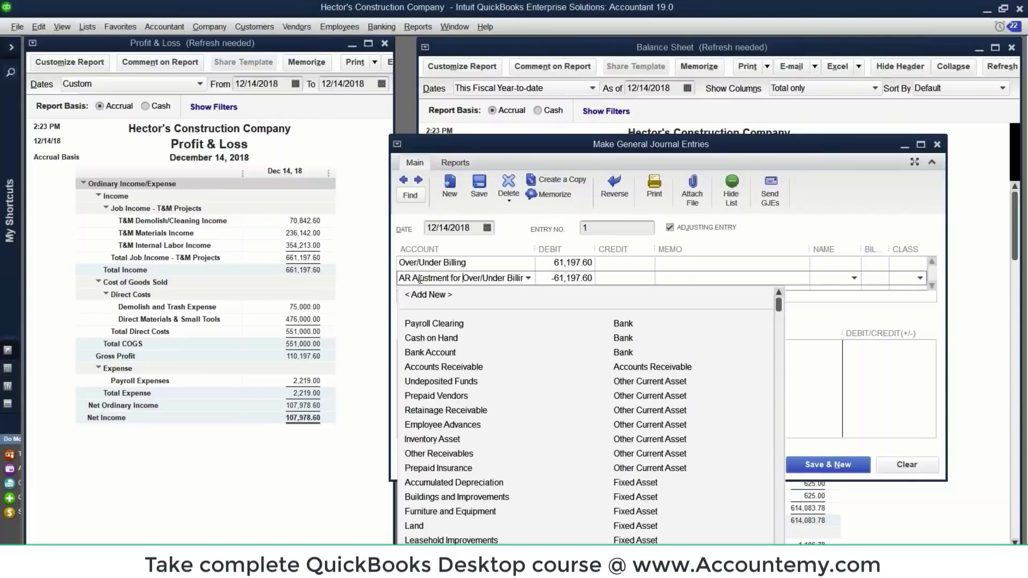
pyautogui.click(420, 279)
pyautogui.write('d')
pyautogui.press('Tab')
pyautogui.press('Return')
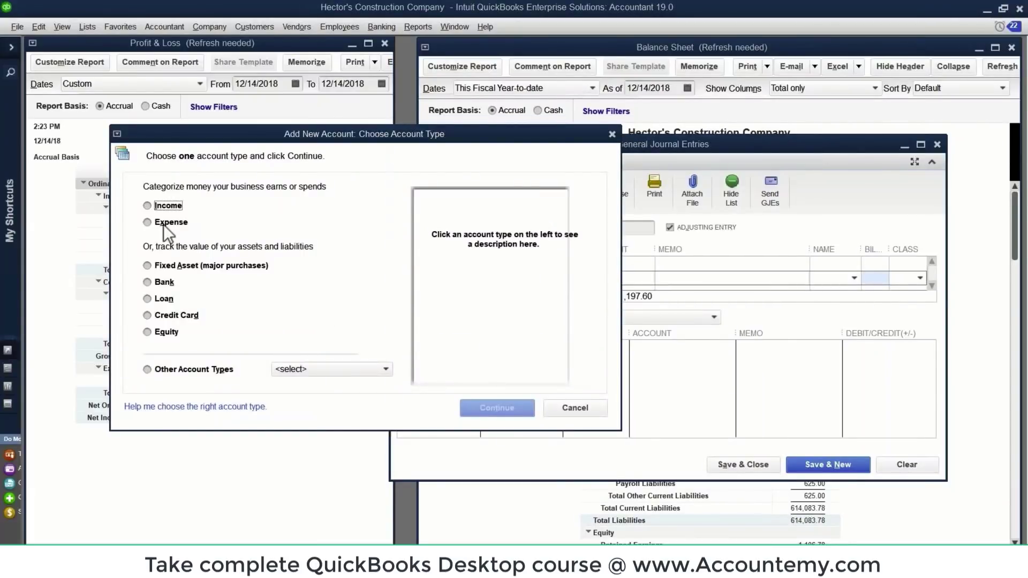
# - Set the new AR adjustment account's type to Other Current Asset and save it
pyautogui.click(147, 369)
pyautogui.click(385, 369)
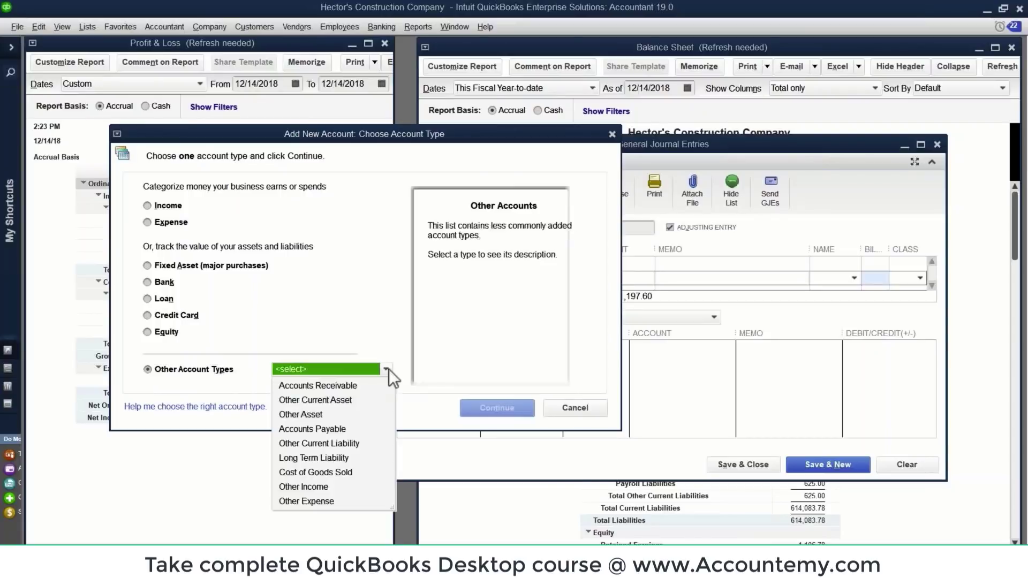
pyautogui.click(327, 405)
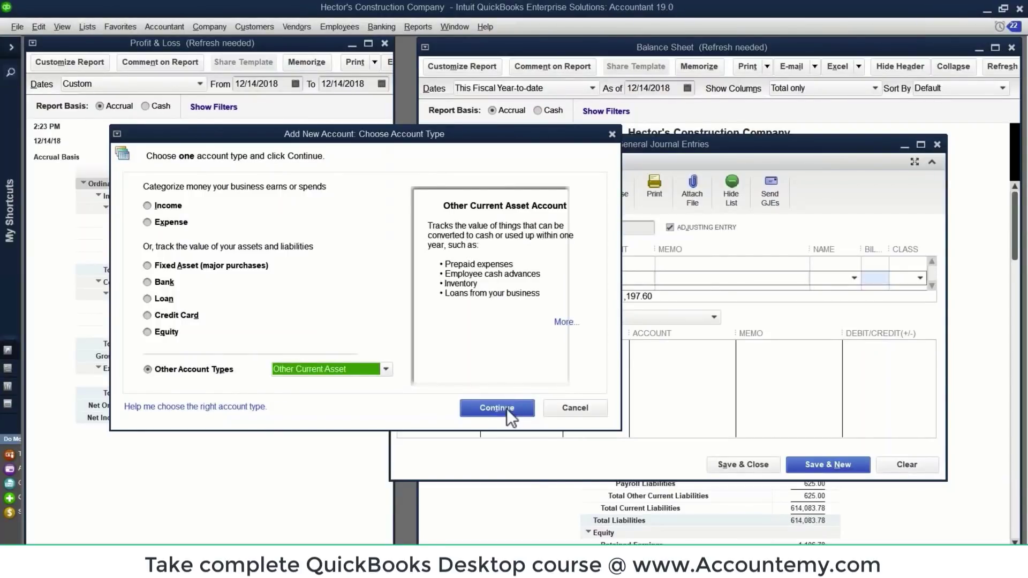
pyautogui.press('Return')
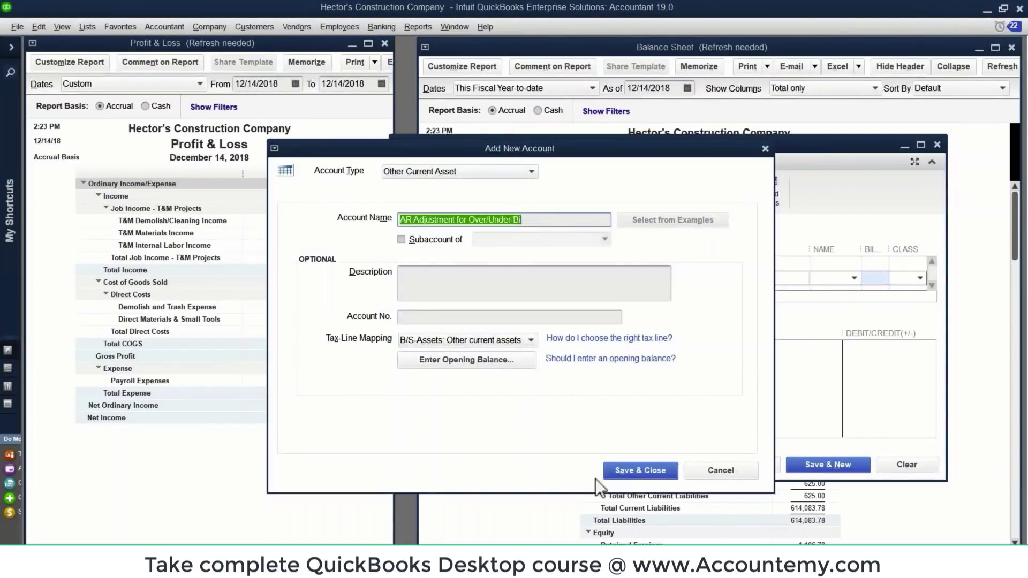
pyautogui.click(627, 472)
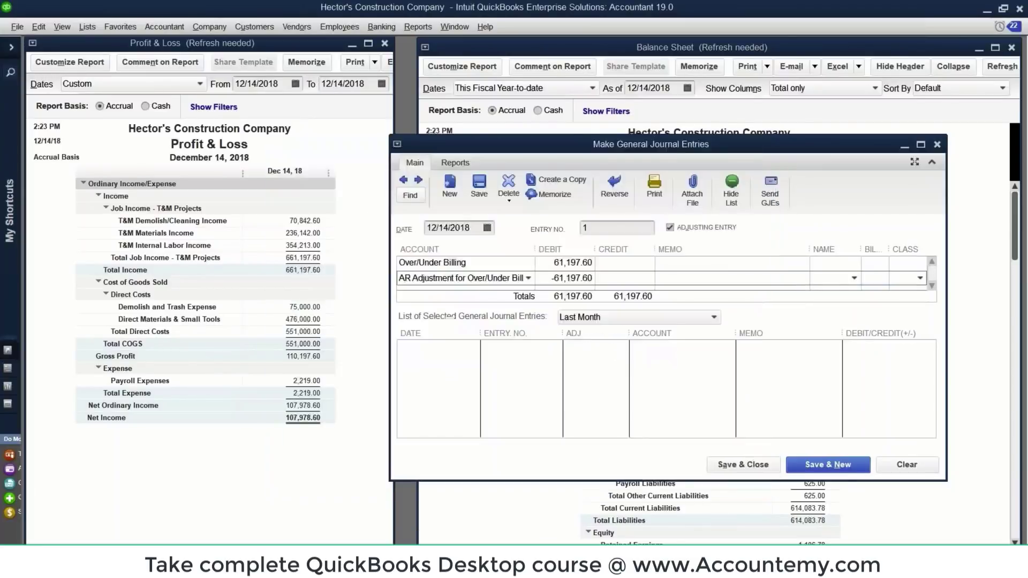
# - Save the journal entry without assigning classes
pyautogui.click(481, 186)
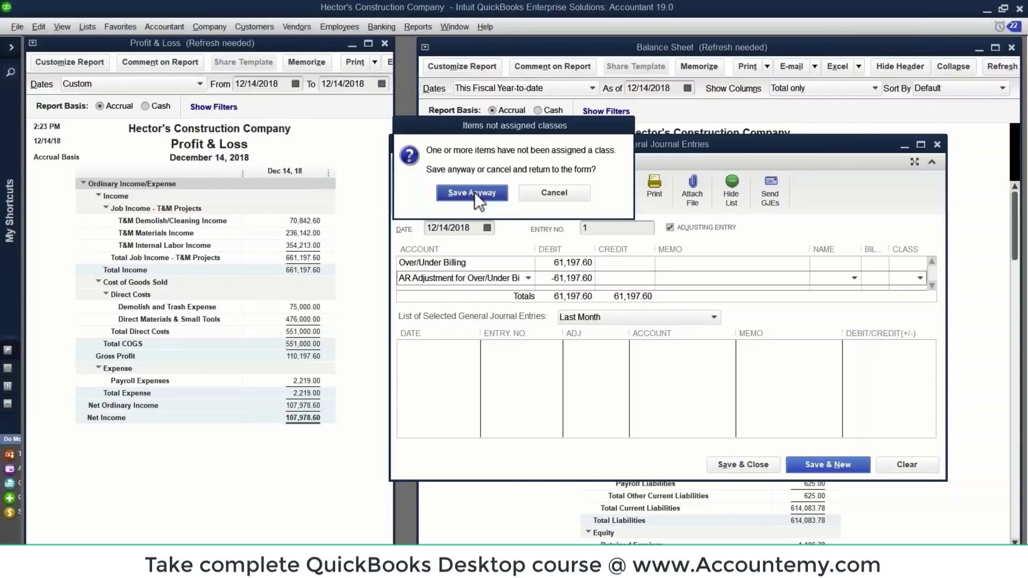
pyautogui.click(480, 194)
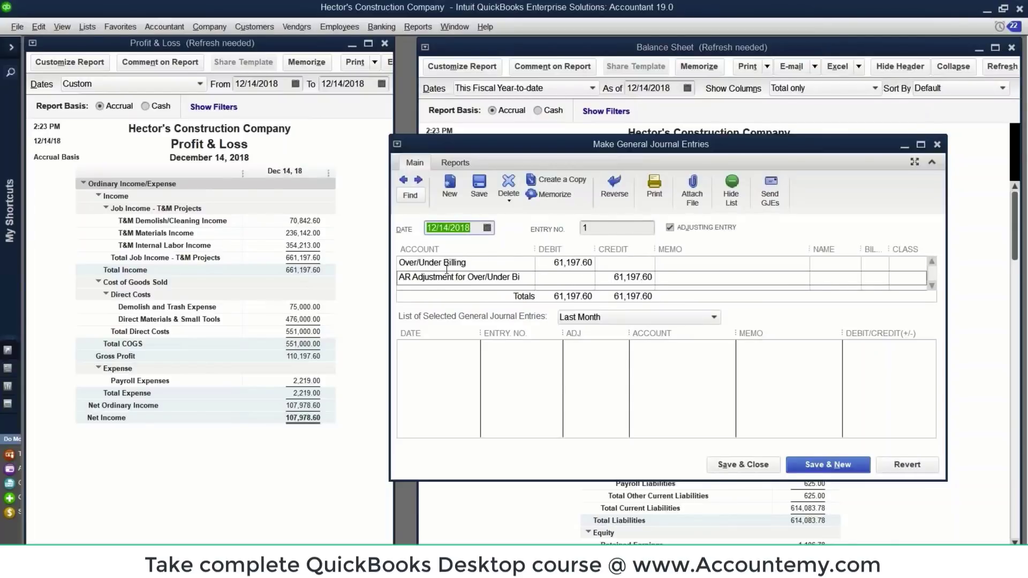
# - Refresh the Profit & Loss report and collapse Job Income - T&M Projects to compare it with Over/Under Billing
pyautogui.click(368, 257)
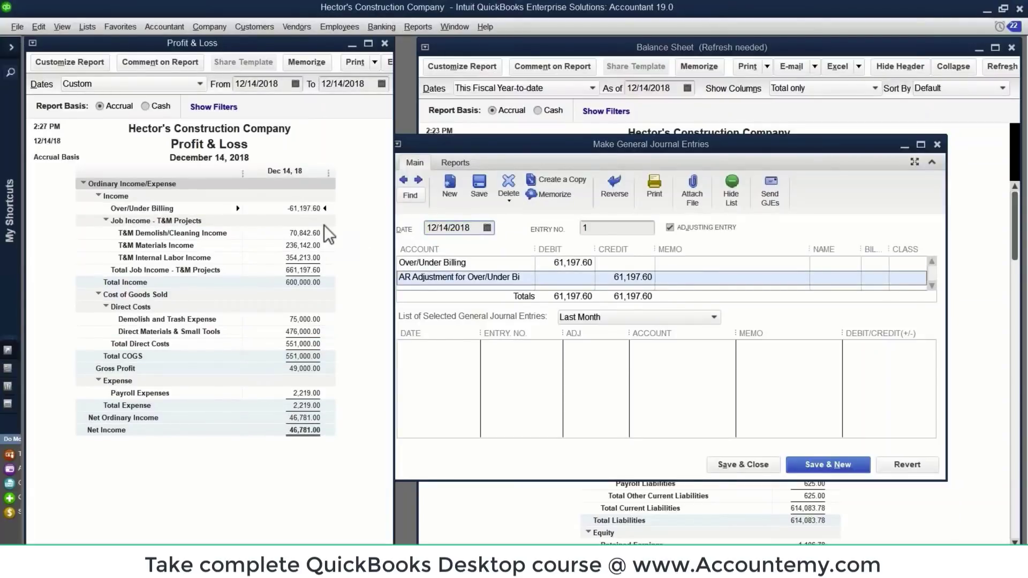
pyautogui.click(106, 221)
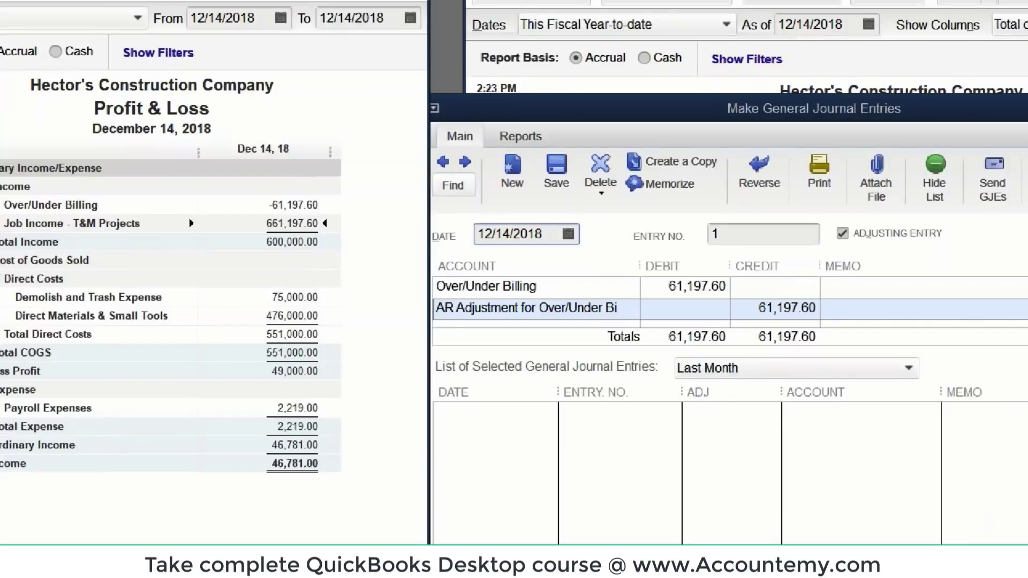
pyautogui.moveTo(321, 211)
pyautogui.mouseDown()
pyautogui.moveTo(240, 228)
pyautogui.moveTo(336, 233)
pyautogui.moveTo(323, 222)
pyautogui.mouseUp()
pyautogui.moveTo(310, 187)
pyautogui.mouseDown()
pyautogui.moveTo(256, 198)
pyautogui.moveTo(300, 214)
pyautogui.moveTo(321, 188)
pyautogui.mouseUp()
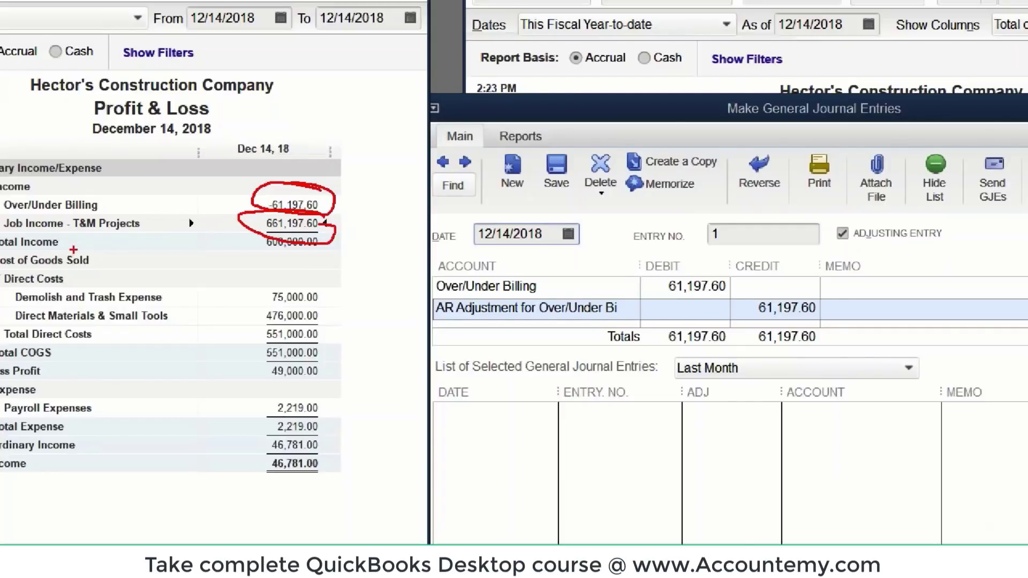
pyautogui.press('Escape')
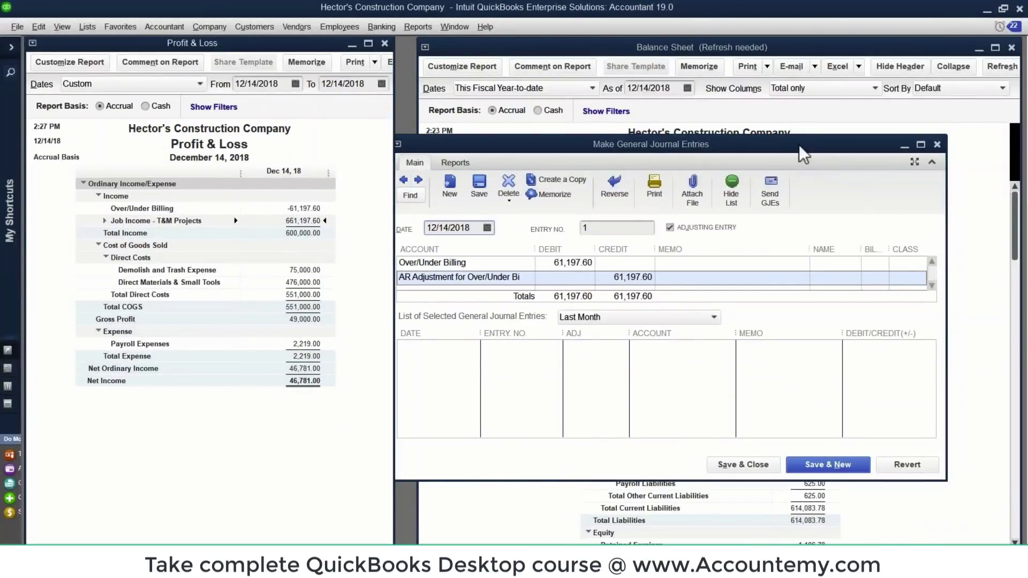
pyautogui.moveTo(765, 144); pyautogui.dragTo(782, 145)
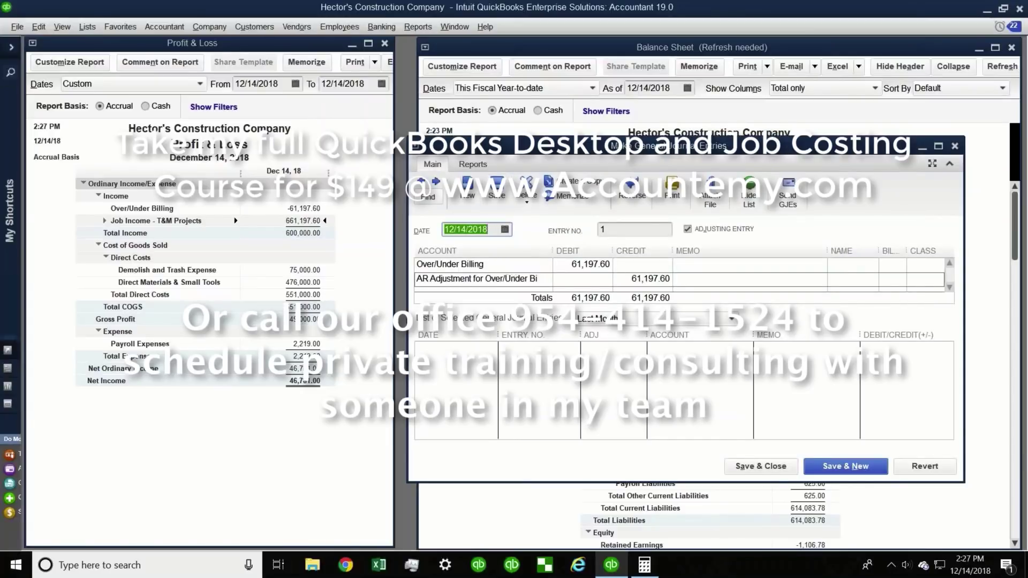
pyautogui.click(530, 265)
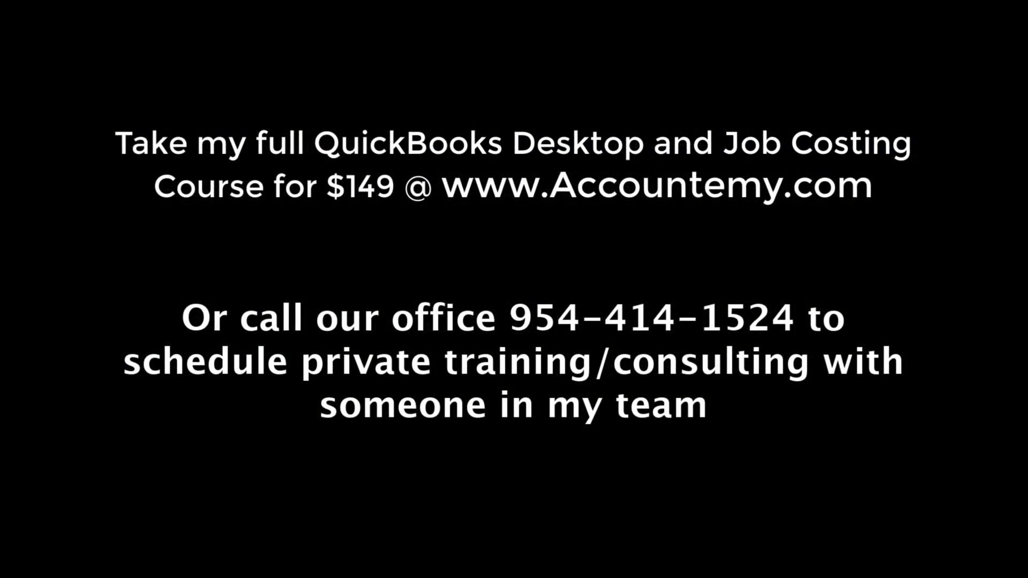